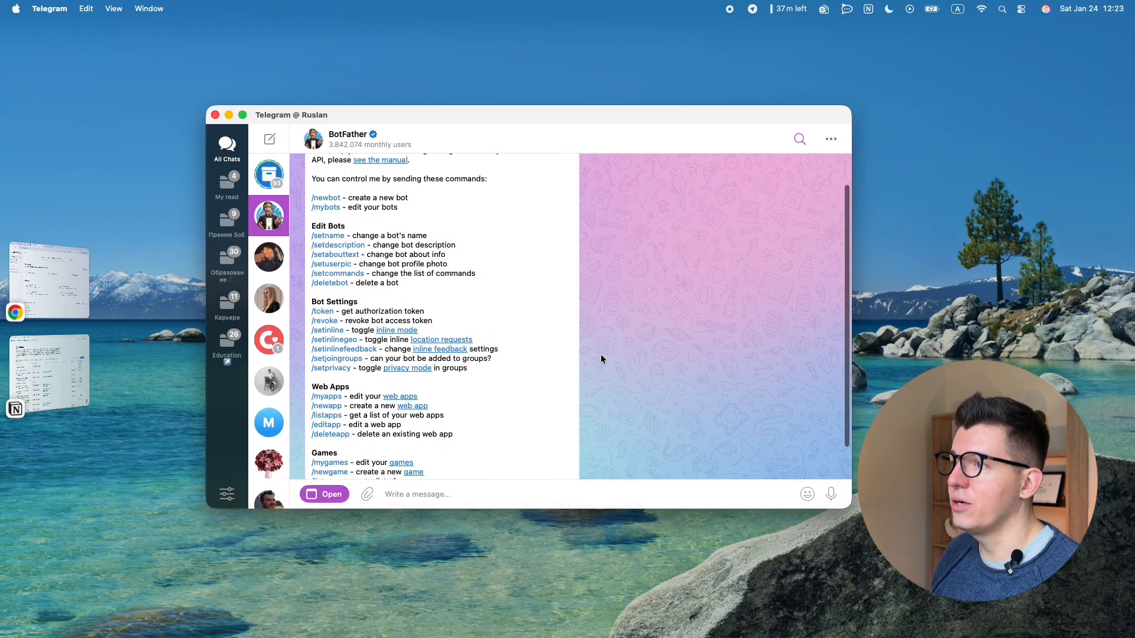
# Send BotFather the /newbot command, copied from its command list, to start creating a bot.
pyautogui.scroll(3, 601, 354)
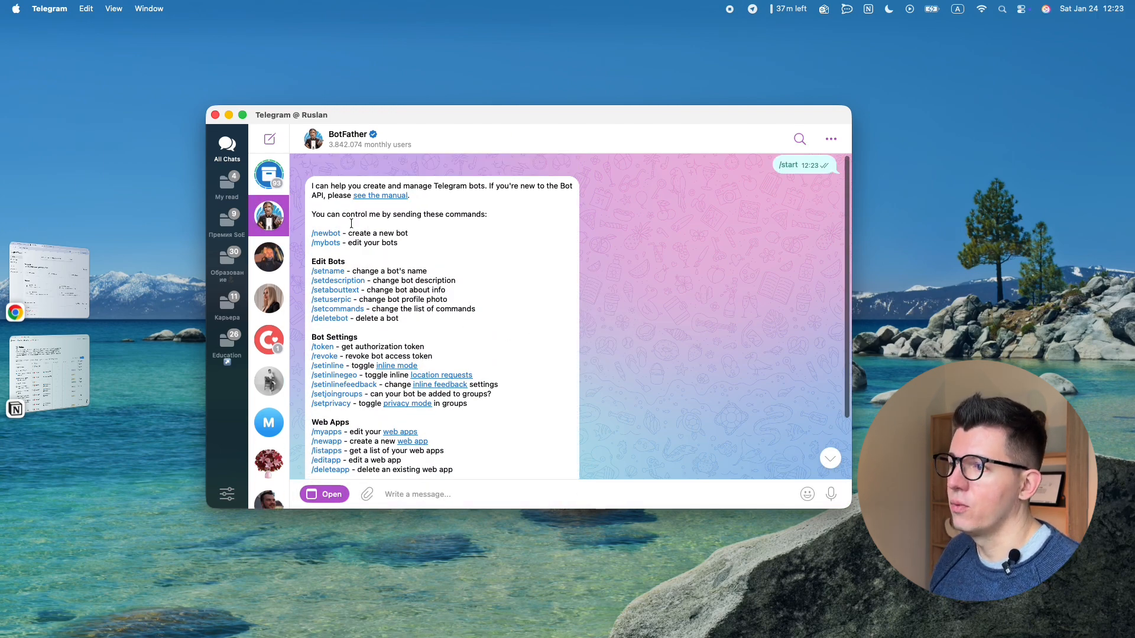
pyautogui.moveTo(357, 233); pyautogui.dragTo(299, 233)
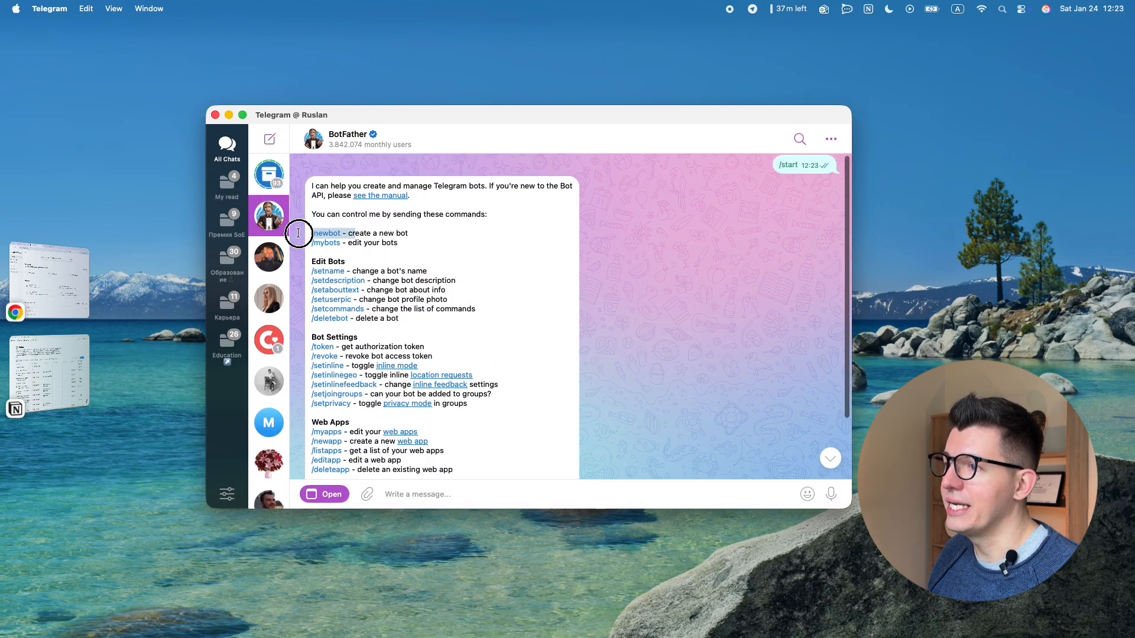
pyautogui.click(428, 233)
pyautogui.moveTo(341, 233); pyautogui.dragTo(305, 233)
pyautogui.press('super+c')
pyautogui.click(406, 494)
pyautogui.press('super+v')
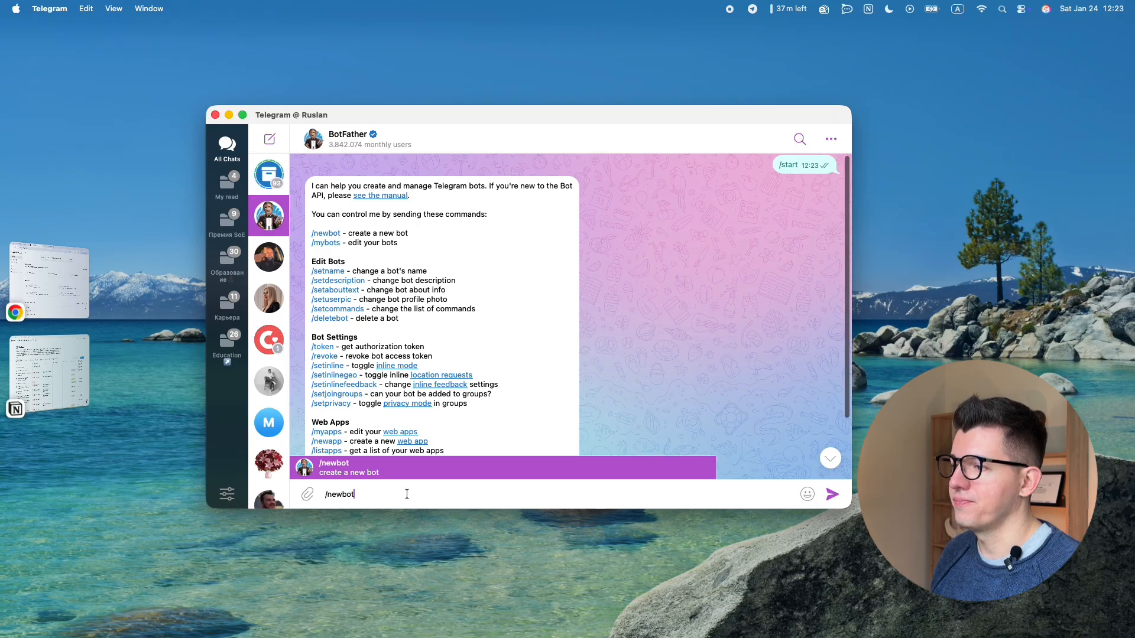
pyautogui.press('Return')
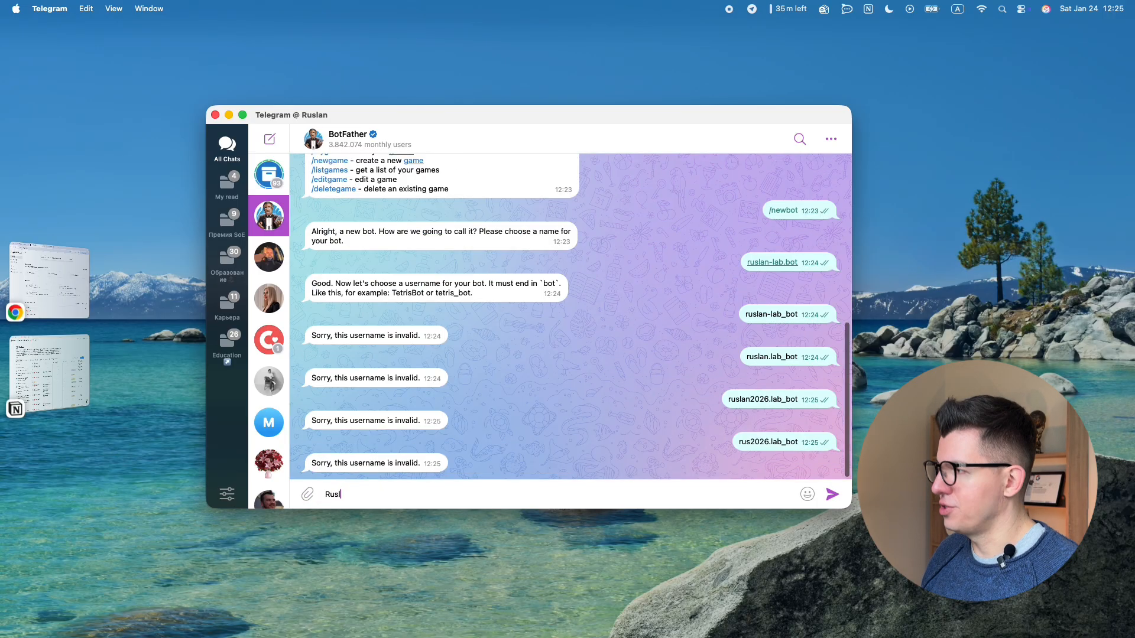
# Submit RuslanLabBot as the new bot's username and select the HTTP API token in BotFather's reply.
pyautogui.write('an')
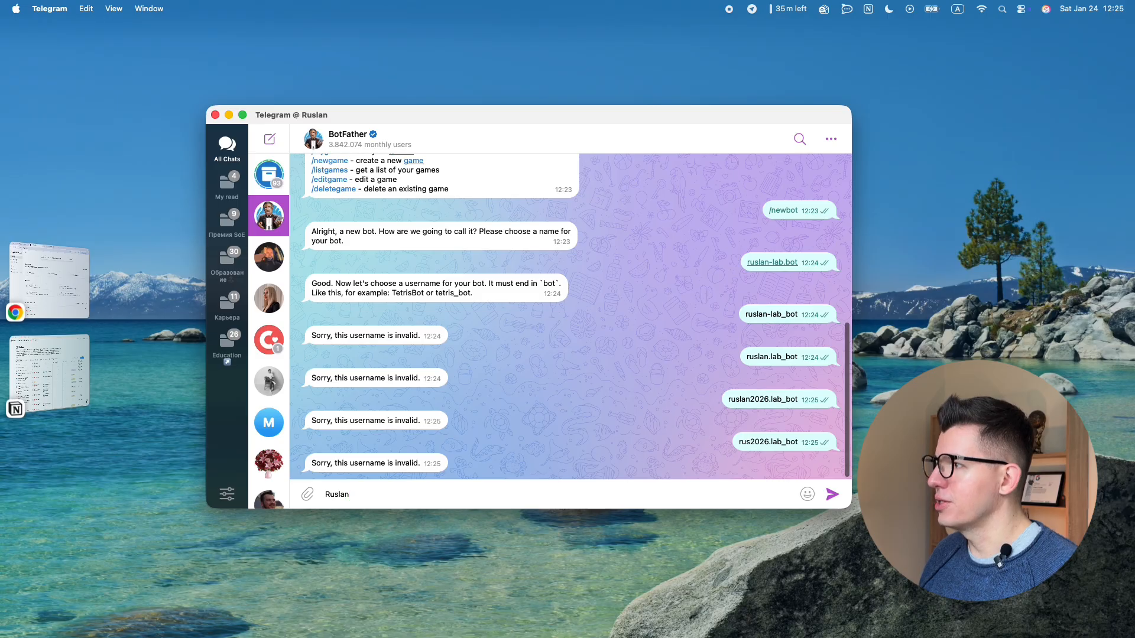
pyautogui.write('Lab')
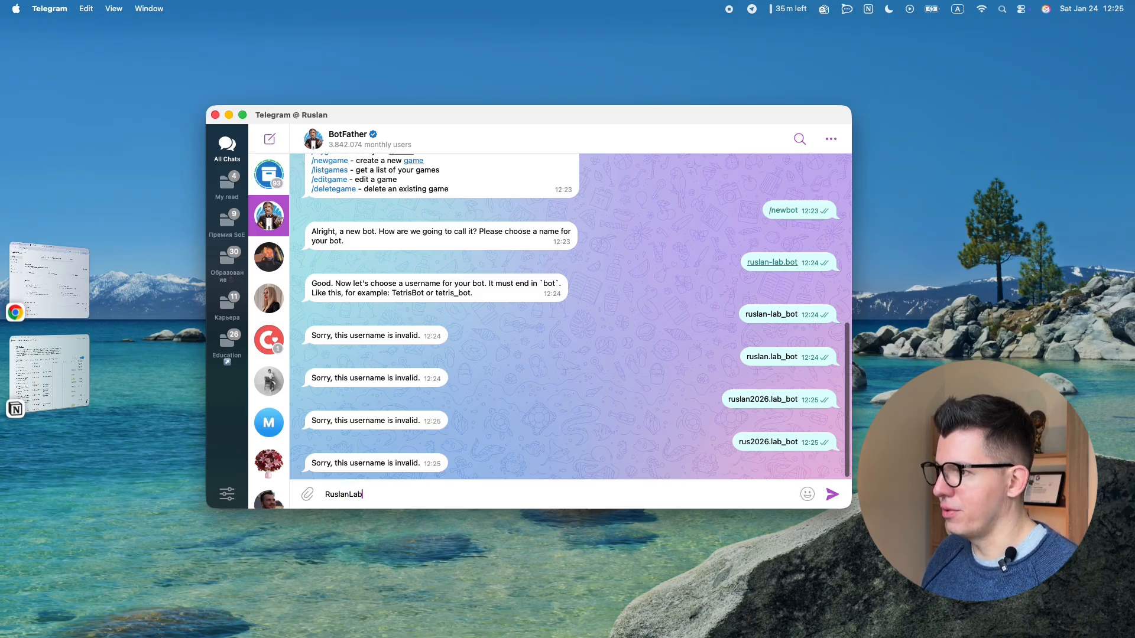
pyautogui.write('Bot')
pyautogui.press('Return')
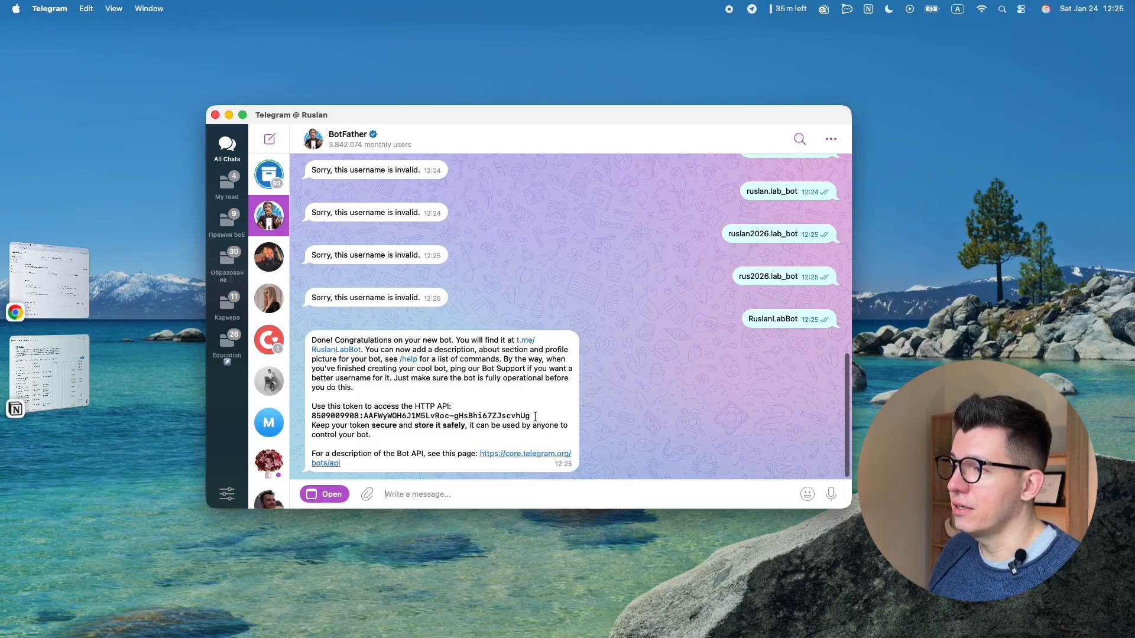
pyautogui.moveTo(537, 415); pyautogui.dragTo(312, 419)
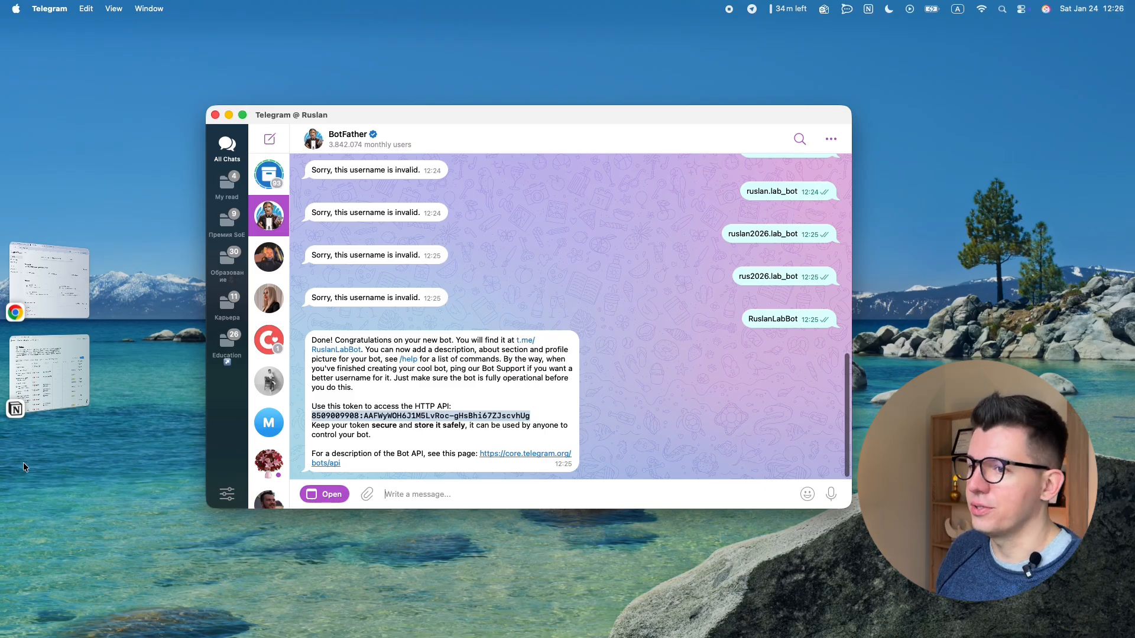
# Switch to Google AI Studio in Chrome and start creating a new API key.
pyautogui.click(82, 307)
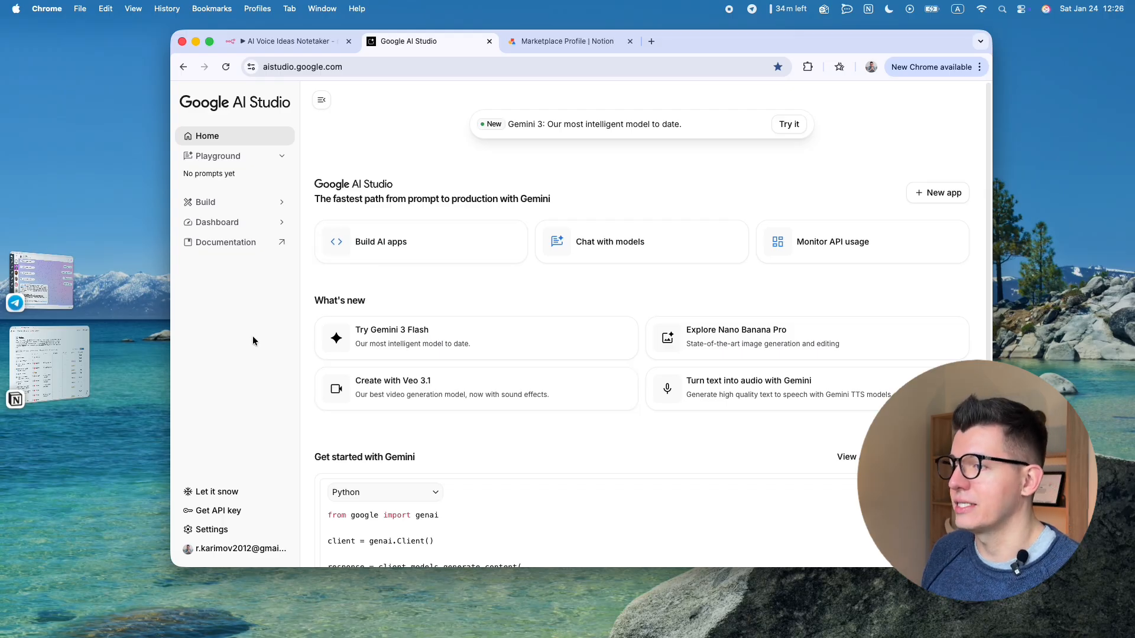
pyautogui.click(247, 513)
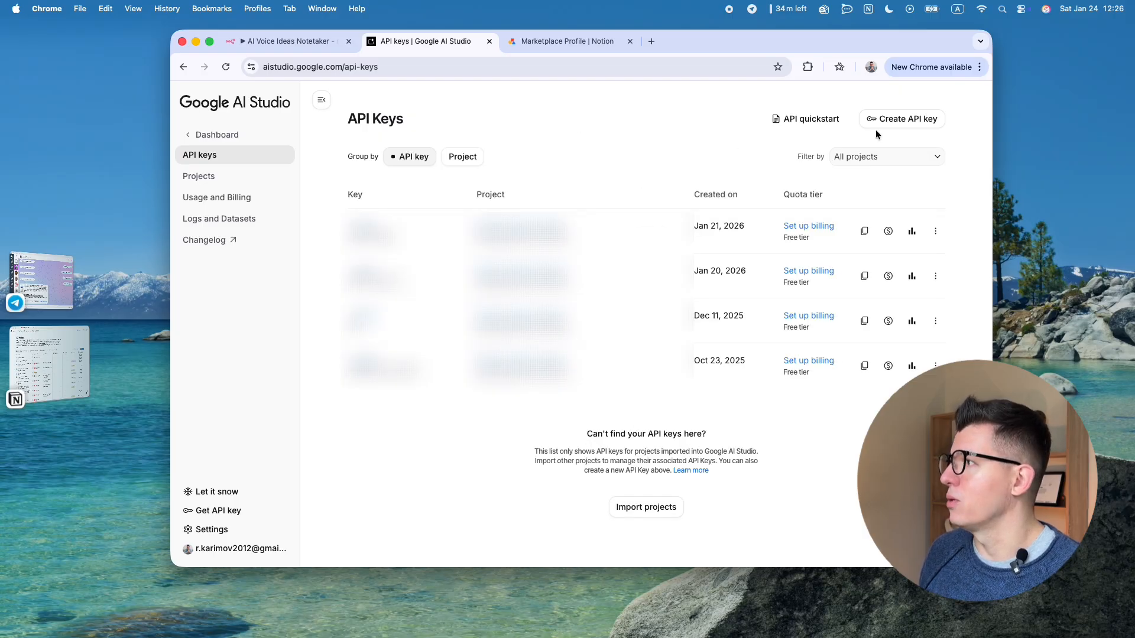
pyautogui.click(910, 120)
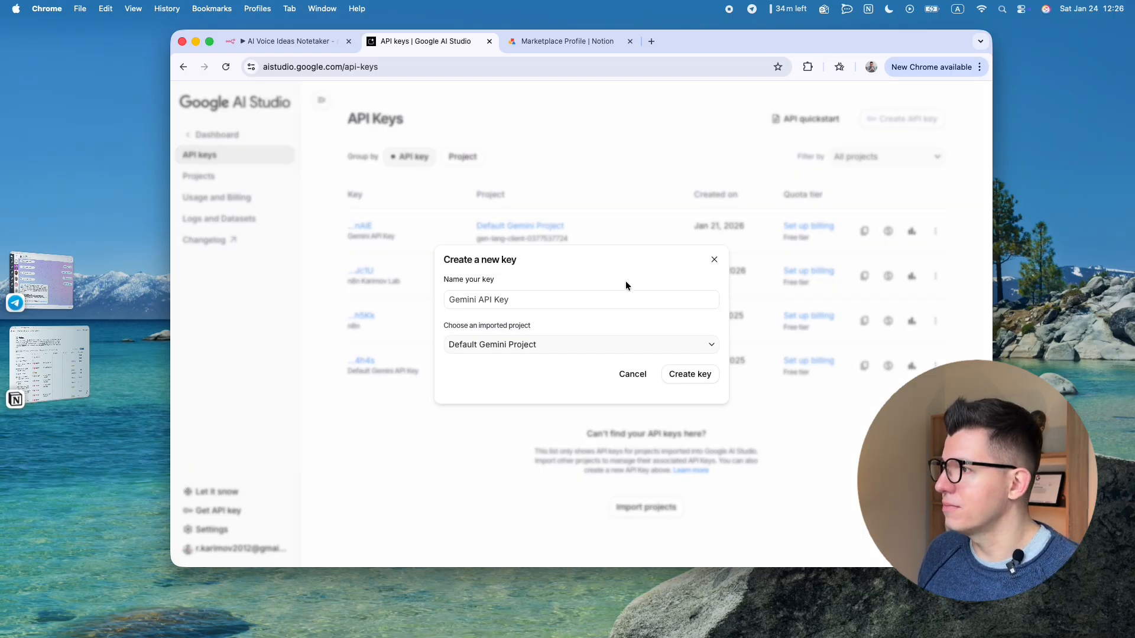
# Name the new key RuslanLab Test and create it under Default Gemini Project.
pyautogui.click(537, 303)
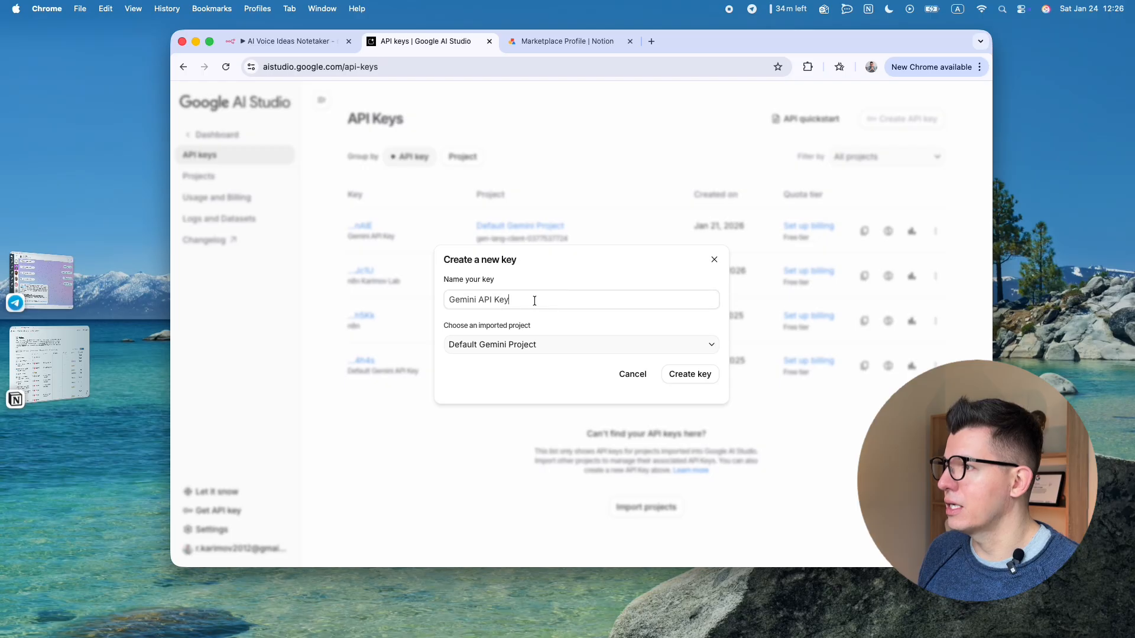
pyautogui.moveTo(517, 300); pyautogui.dragTo(444, 299)
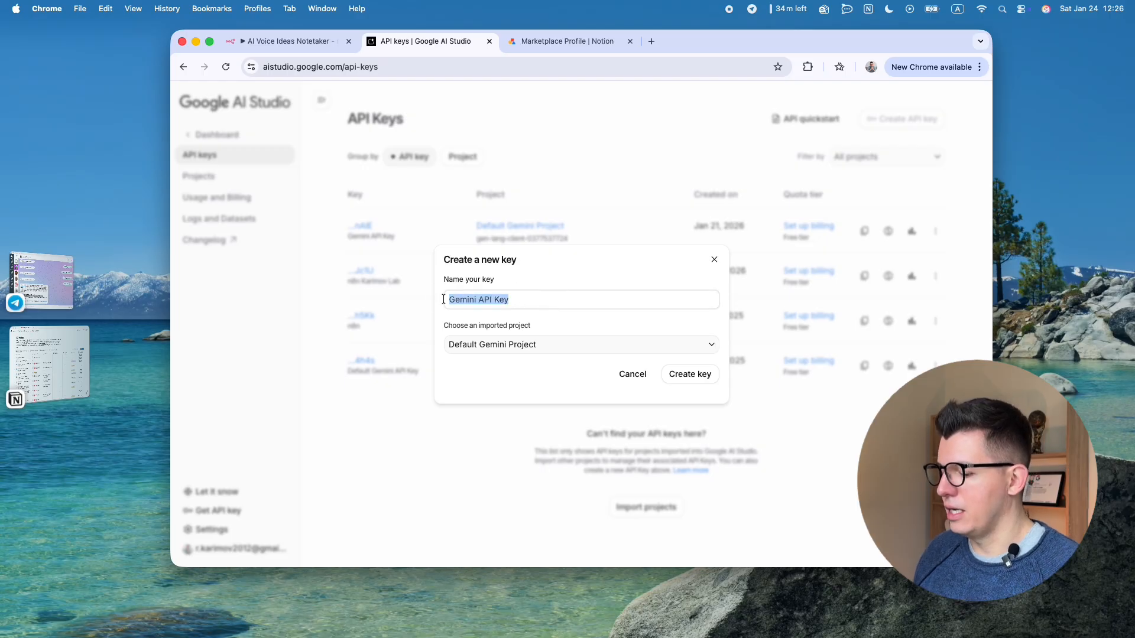
pyautogui.write('Ruslan')
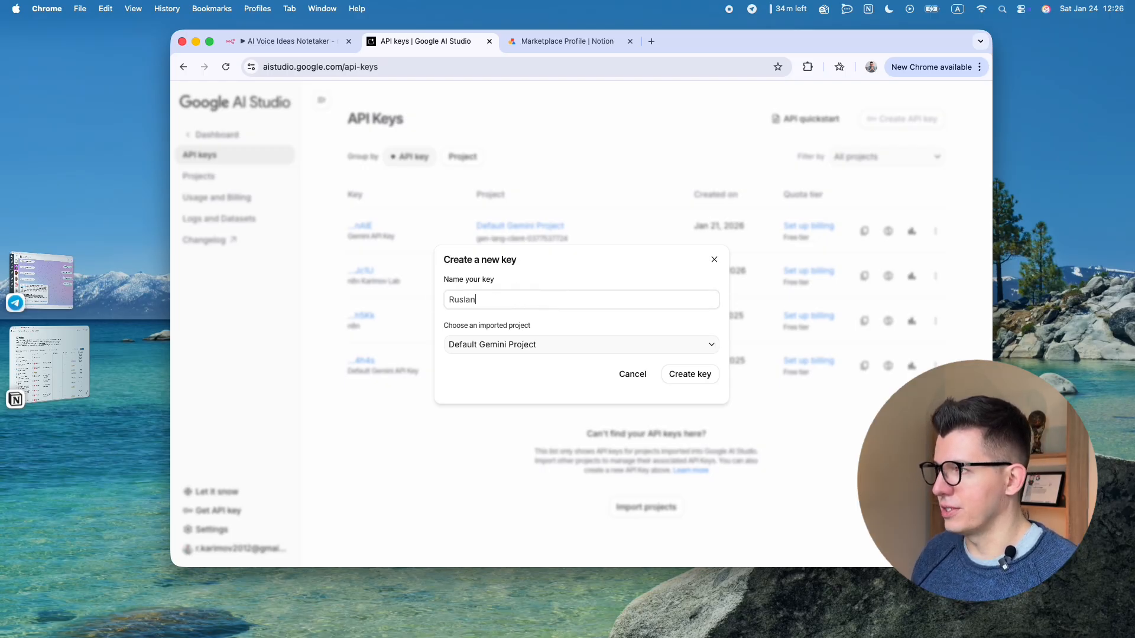
pyautogui.write('Lab Test')
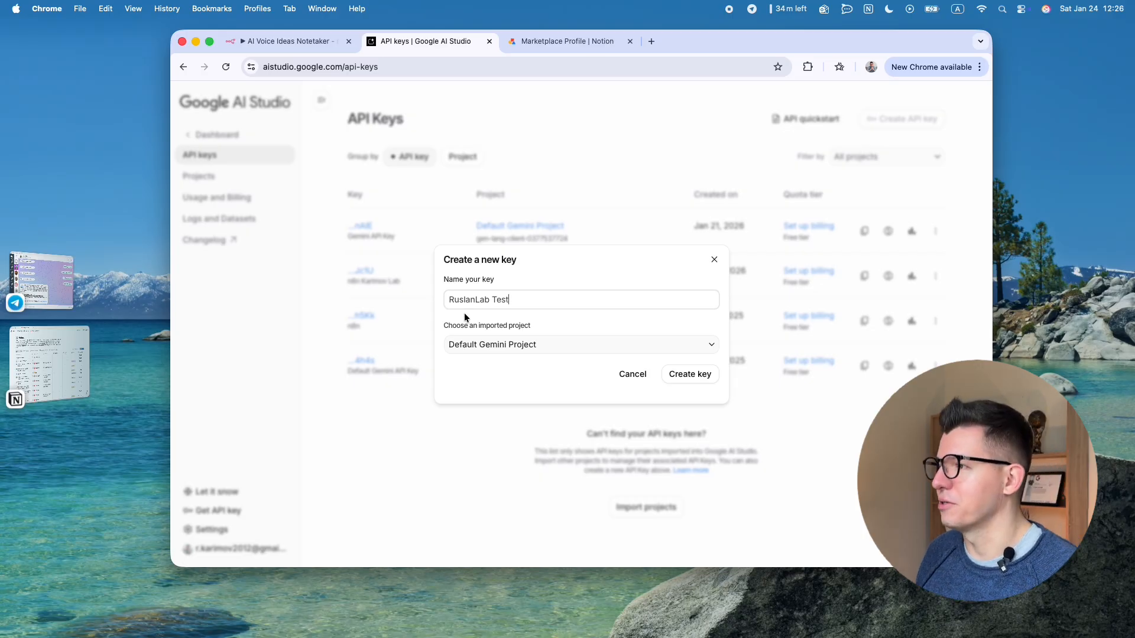
pyautogui.click(605, 353)
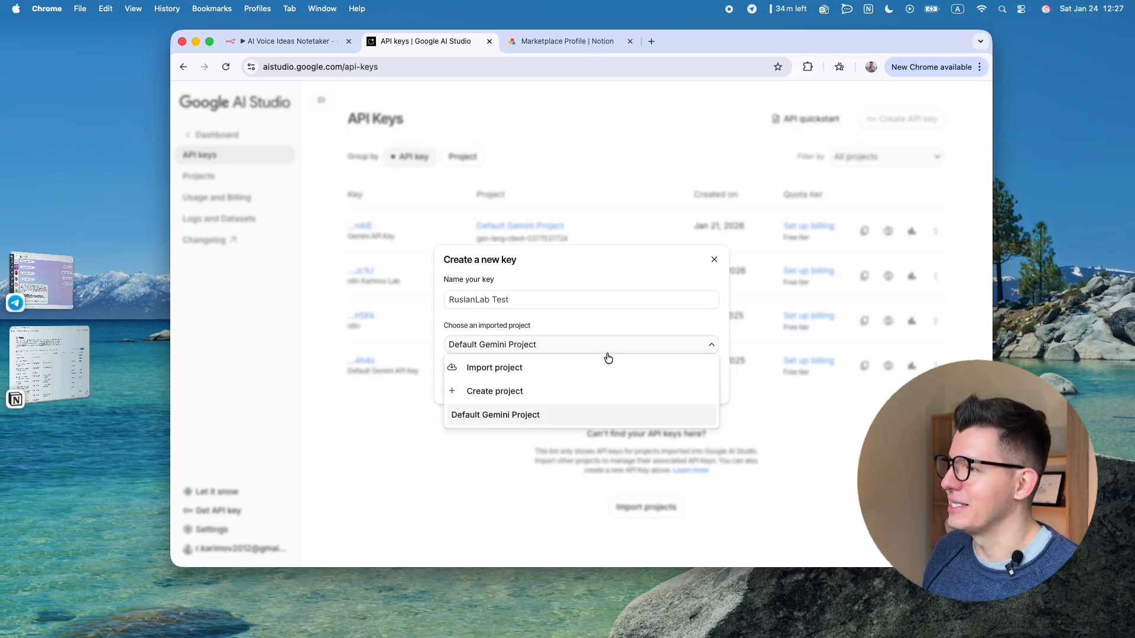
pyautogui.click(610, 344)
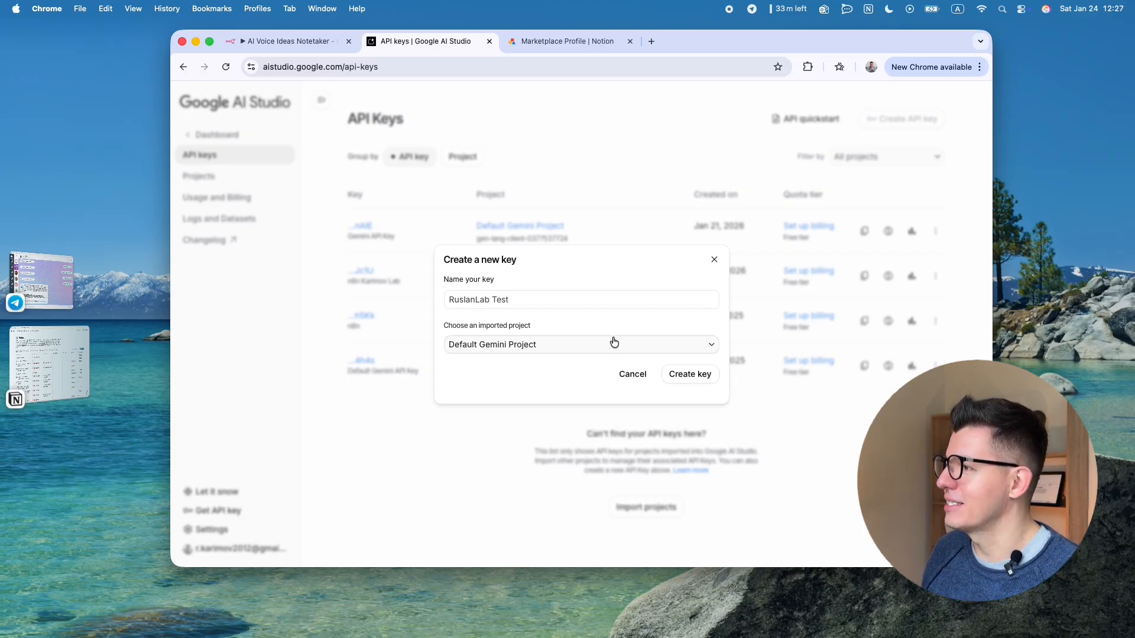
pyautogui.click(692, 377)
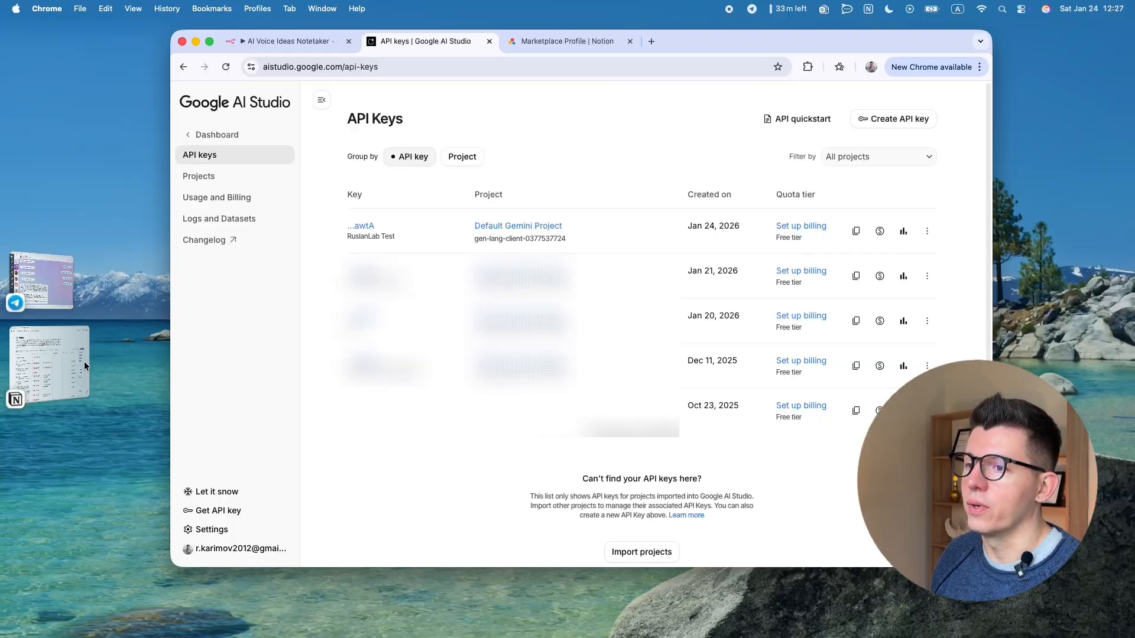
# Switch to Notion and go from the Notes database's connection management to the integrations development page.
pyautogui.click(61, 357)
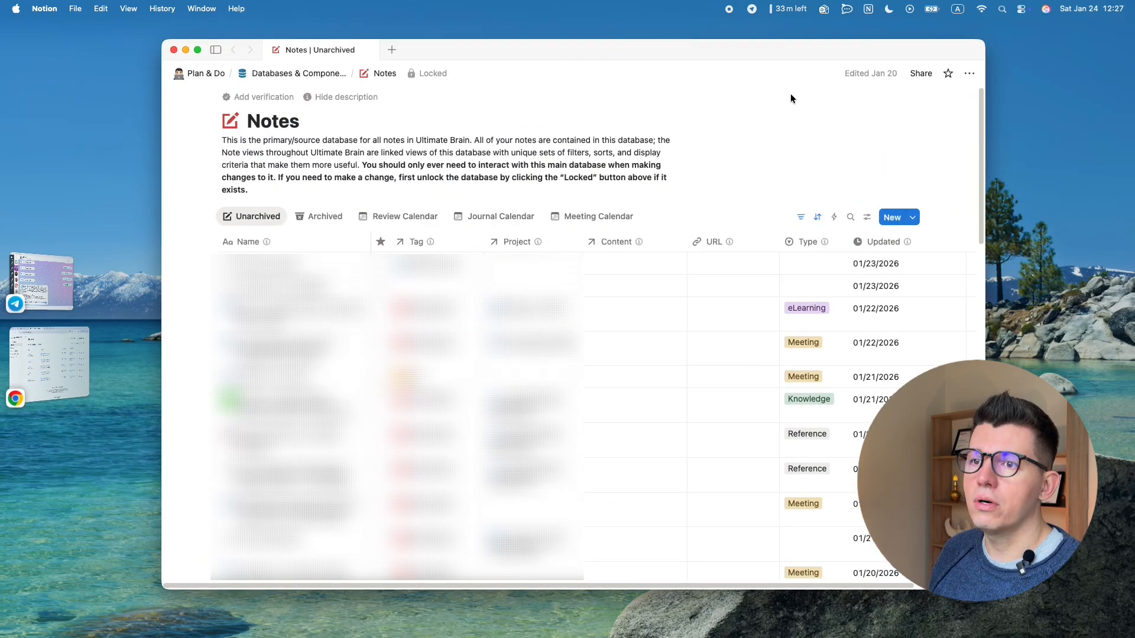
pyautogui.click(789, 133)
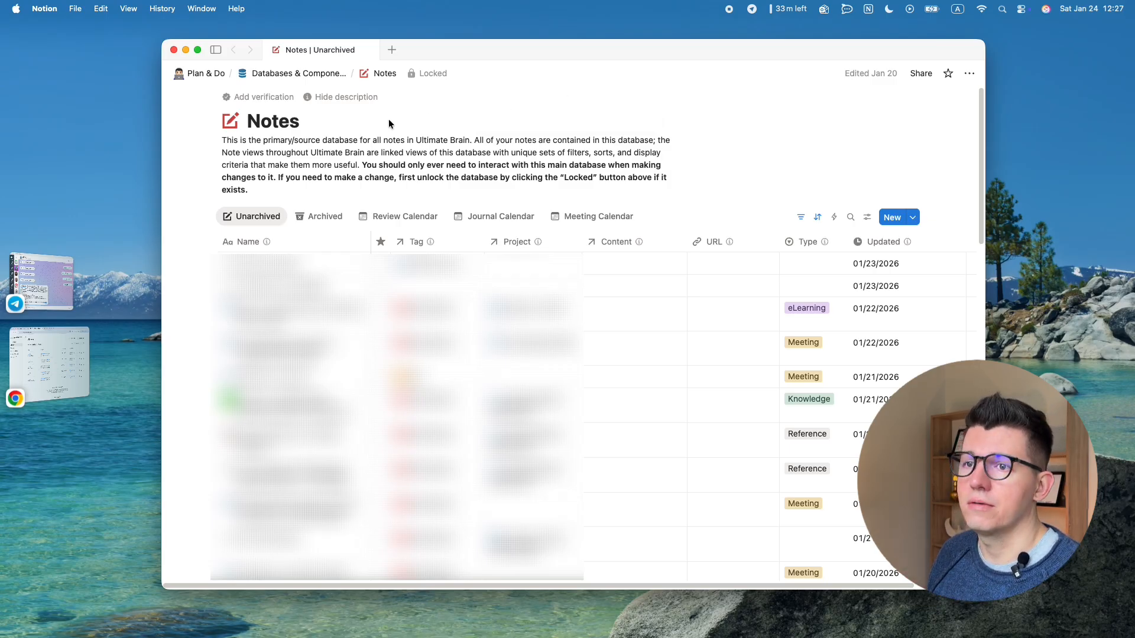
pyautogui.click(972, 74)
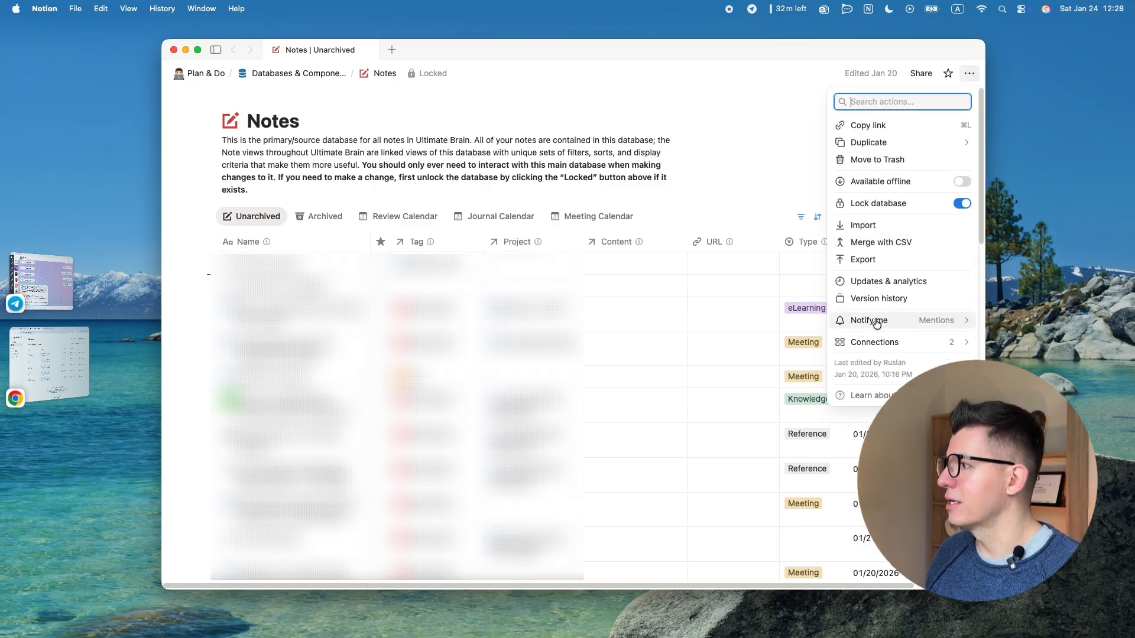
pyautogui.moveTo(873, 344)
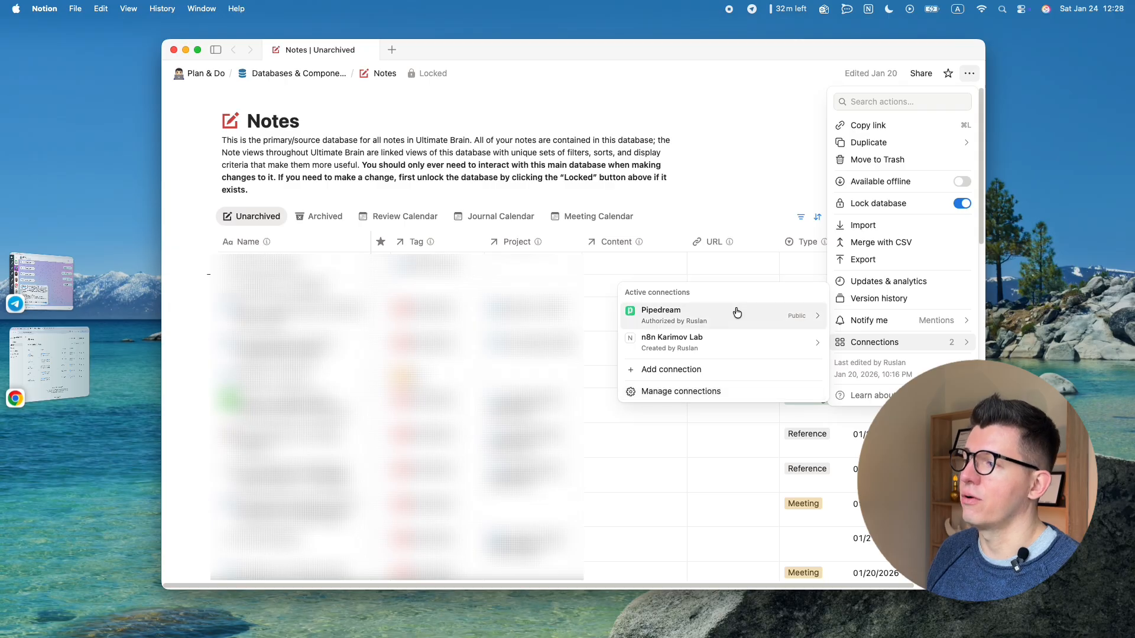
pyautogui.click(744, 393)
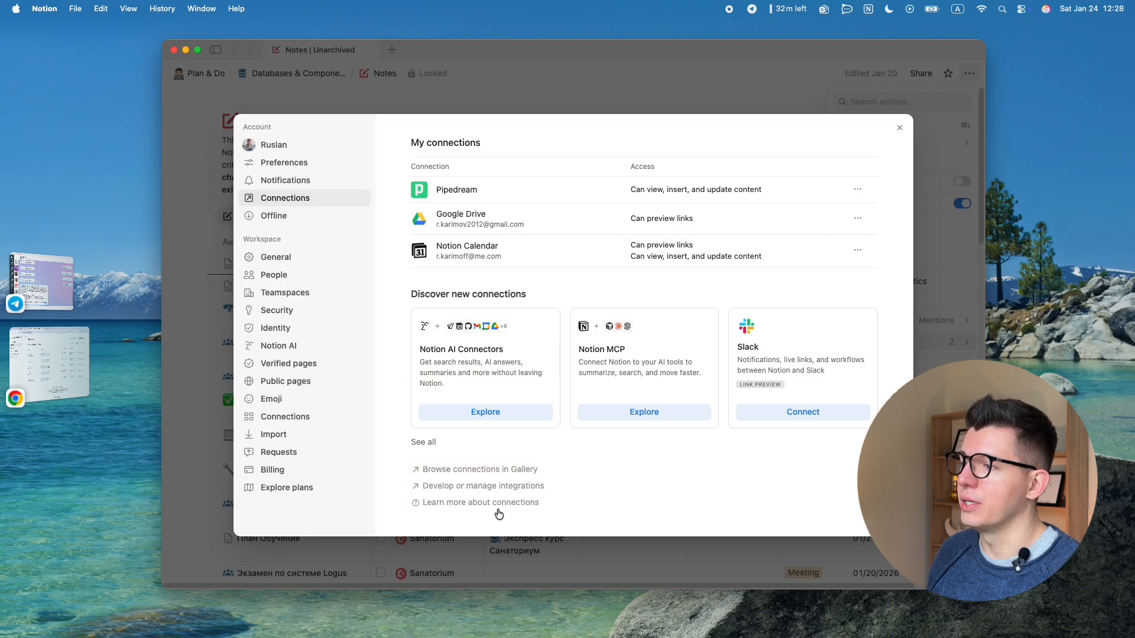
pyautogui.click(524, 487)
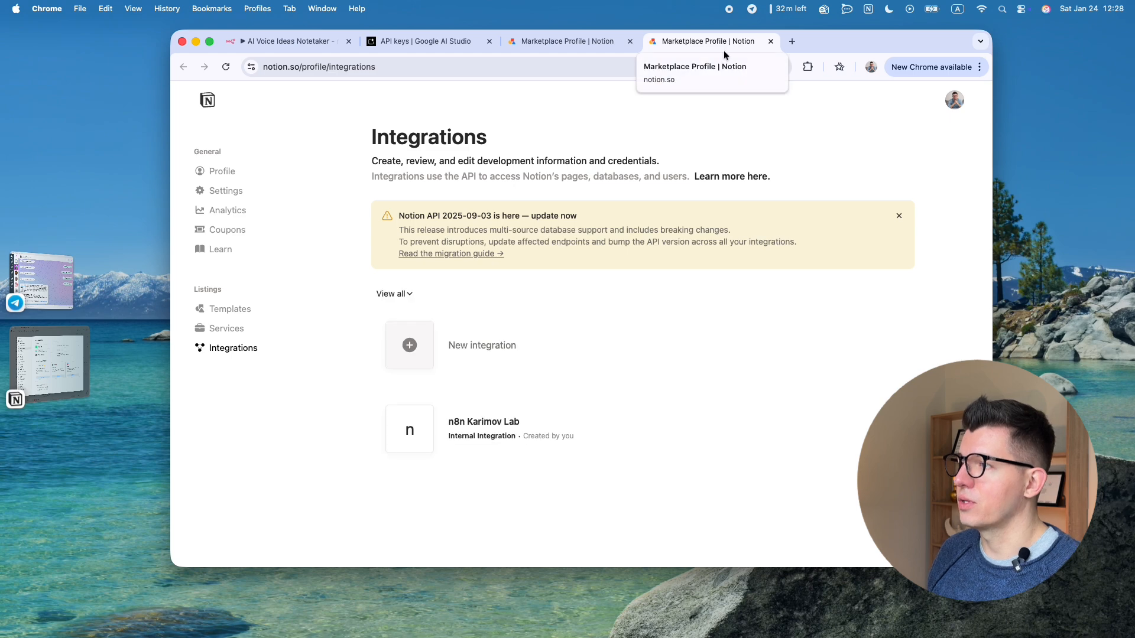
# Create a new internal Notion integration named RuslanLab, associated with the account's own workspace.
pyautogui.click(495, 355)
pyautogui.click(415, 174)
pyautogui.write('Ru')
pyautogui.press('BackSpace')
pyautogui.press('BackSpace')
pyautogui.write('Ruslan ')
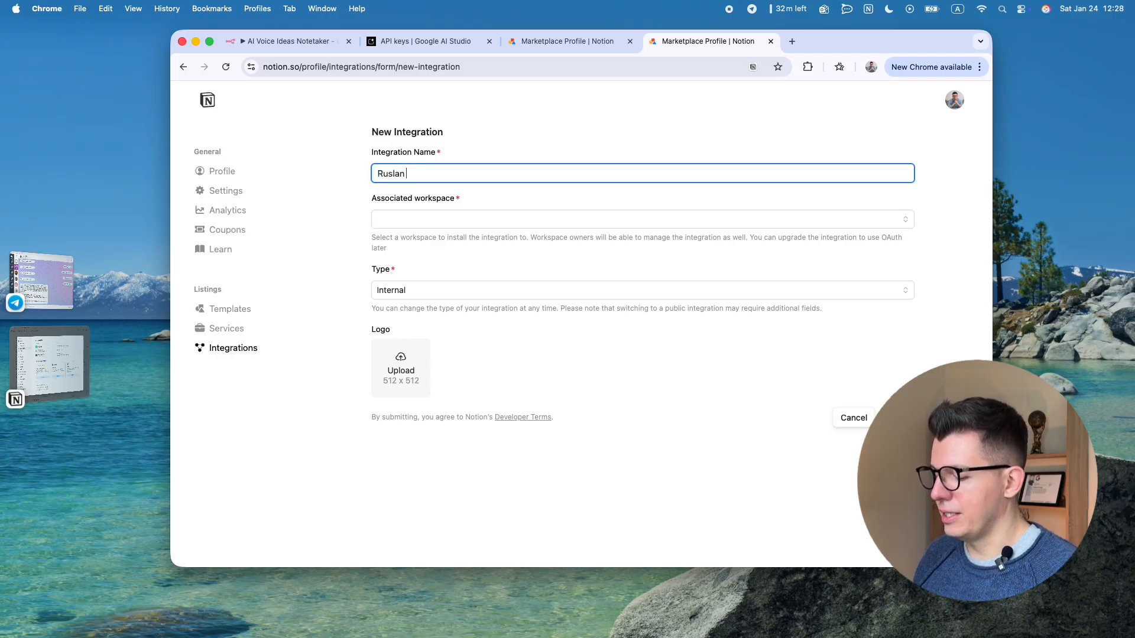
pyautogui.write('Lab')
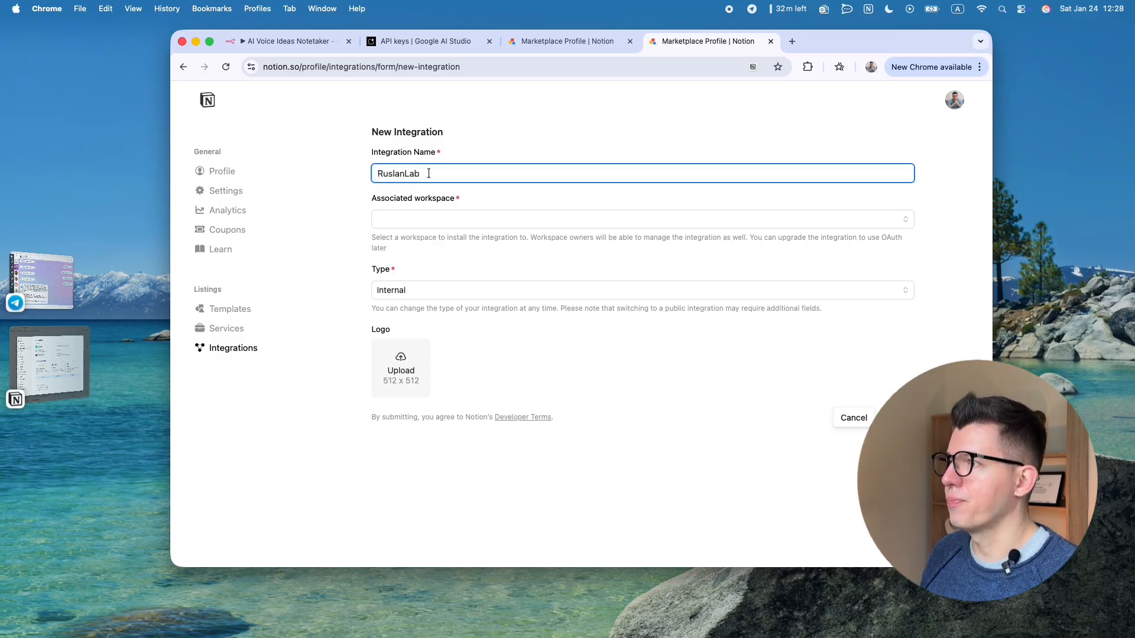
pyautogui.click(421, 223)
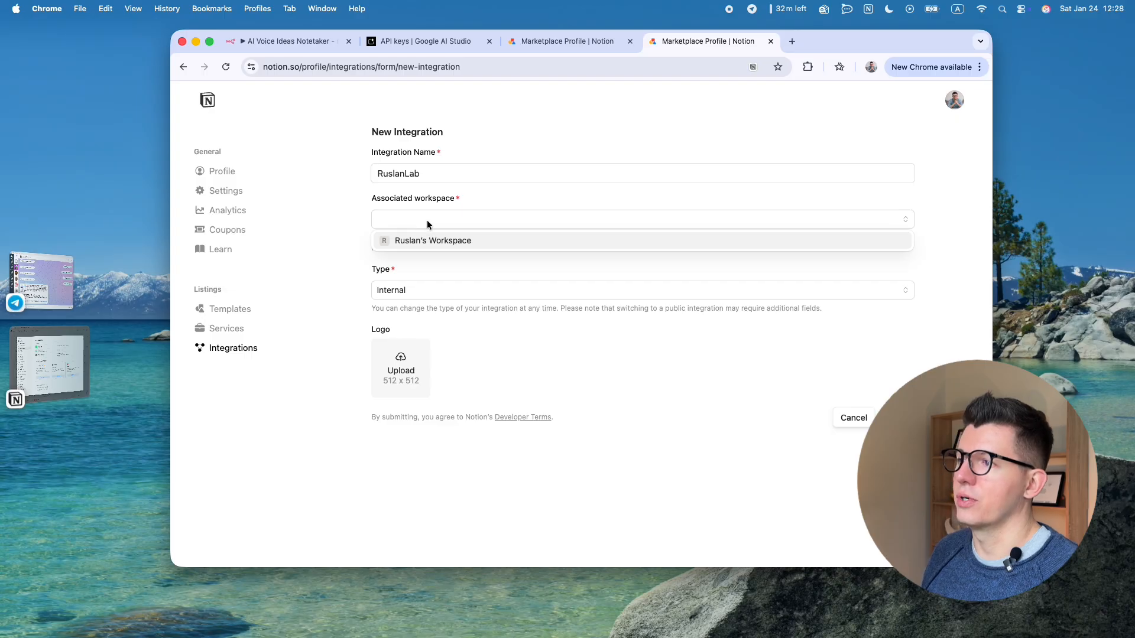
pyautogui.click(443, 244)
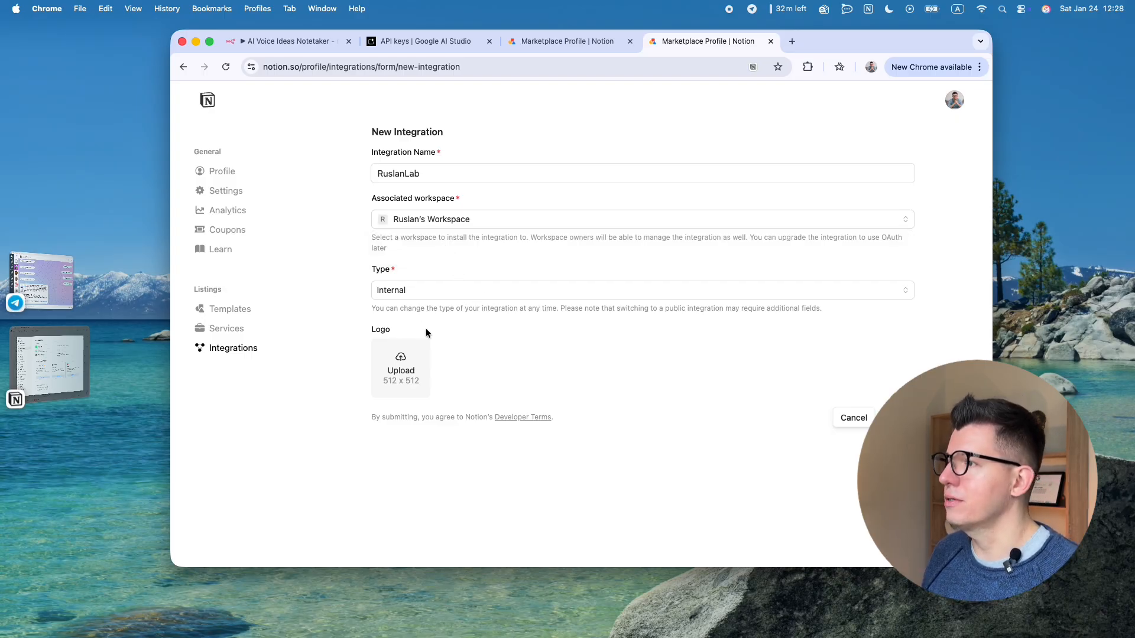
pyautogui.click(896, 418)
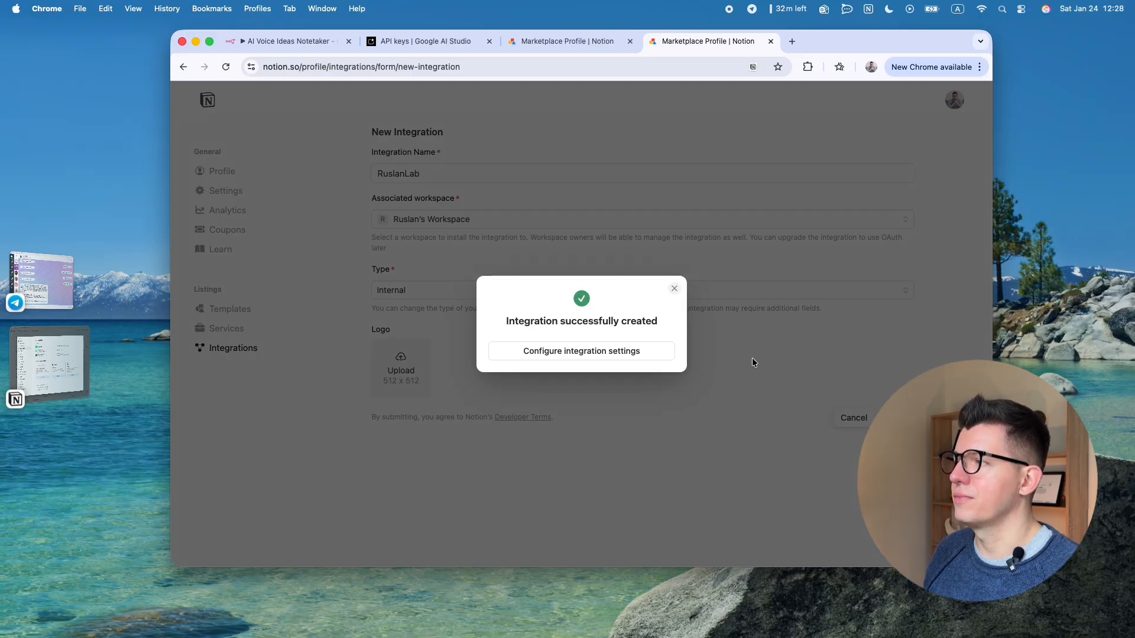
# Open the RuslanLab integration's settings and examine its internal integration secret and content capabilities.
pyautogui.click(632, 354)
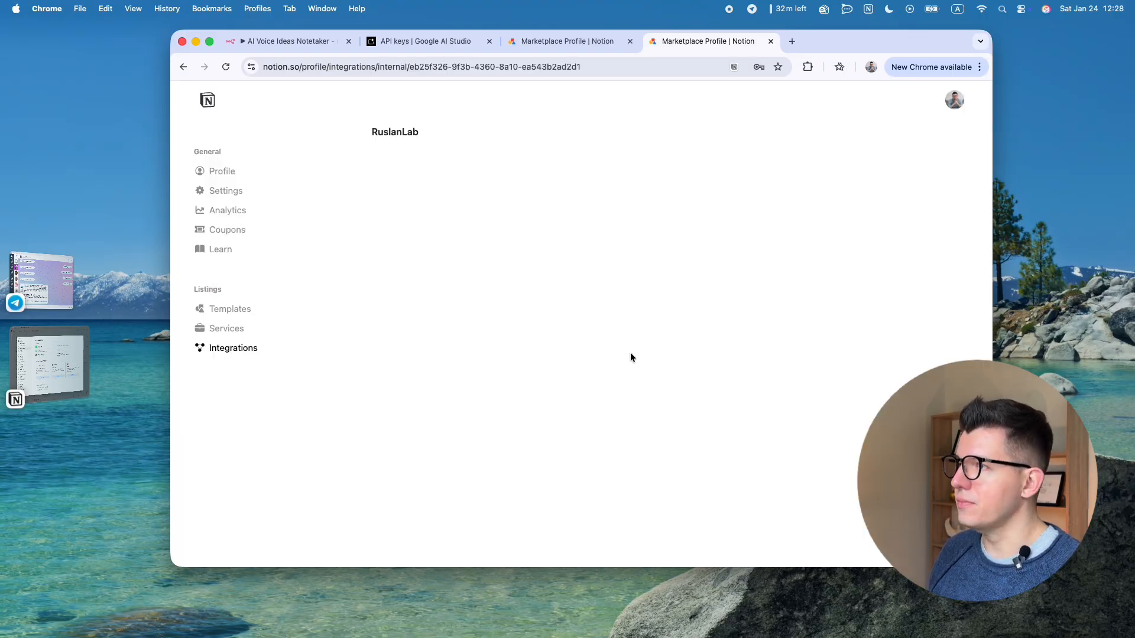
pyautogui.scroll(-2, 798, 353)
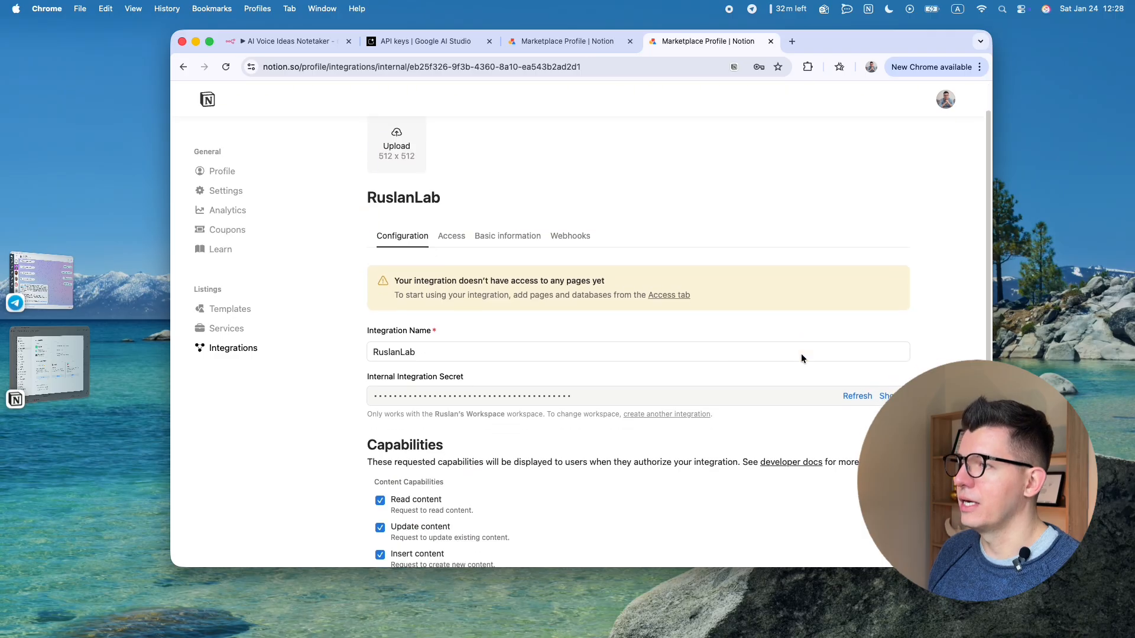
pyautogui.moveTo(474, 373); pyautogui.dragTo(365, 381)
pyautogui.click(499, 374)
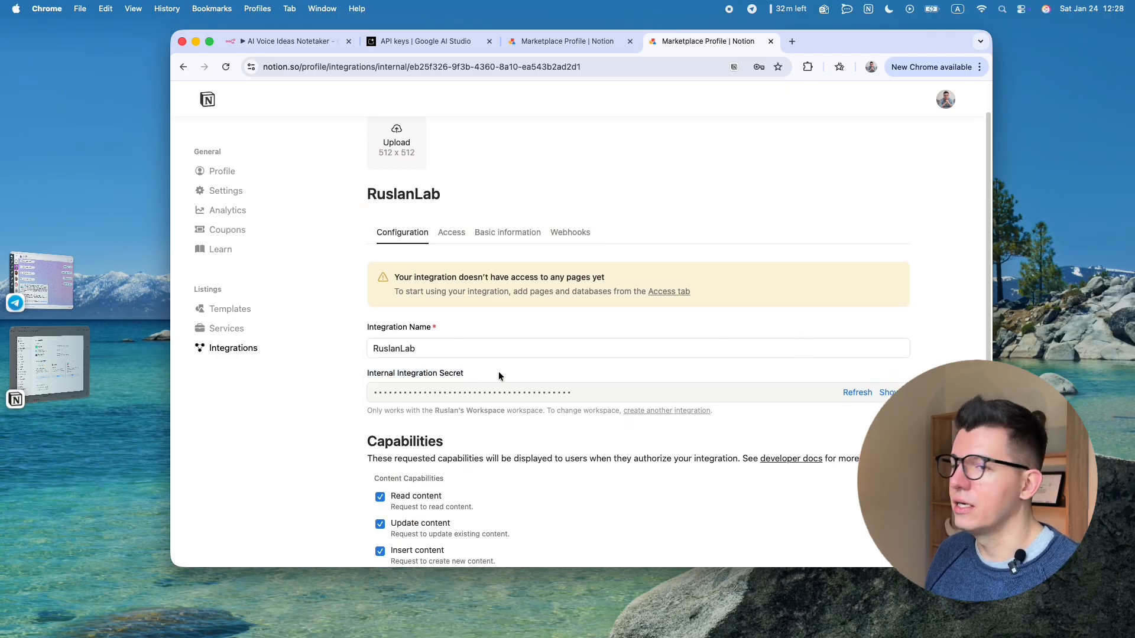
pyautogui.scroll(-5, 499, 373)
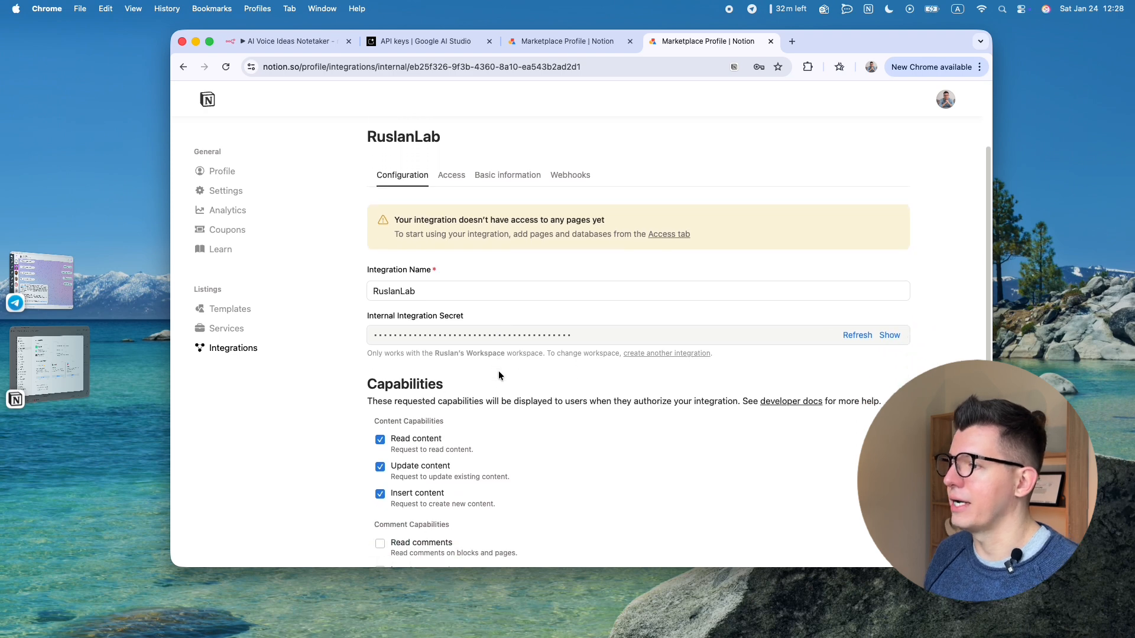
pyautogui.scroll(7, 618, 274)
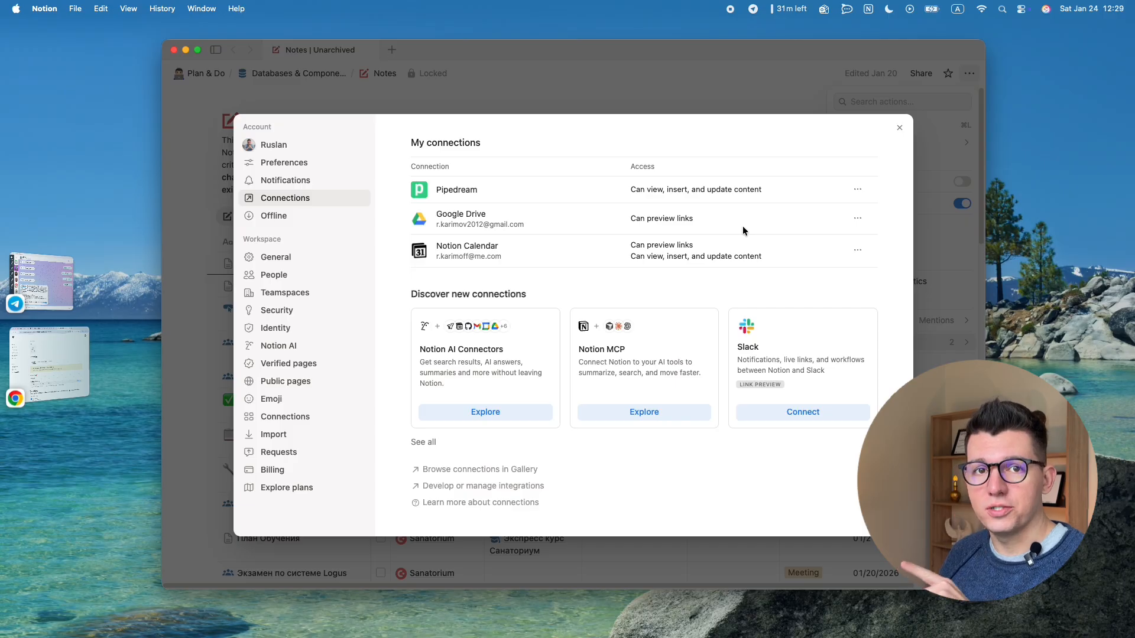
# Leave the account's connection settings and add the RuslanLab integration as a connection on the Notes database.
pyautogui.click(899, 127)
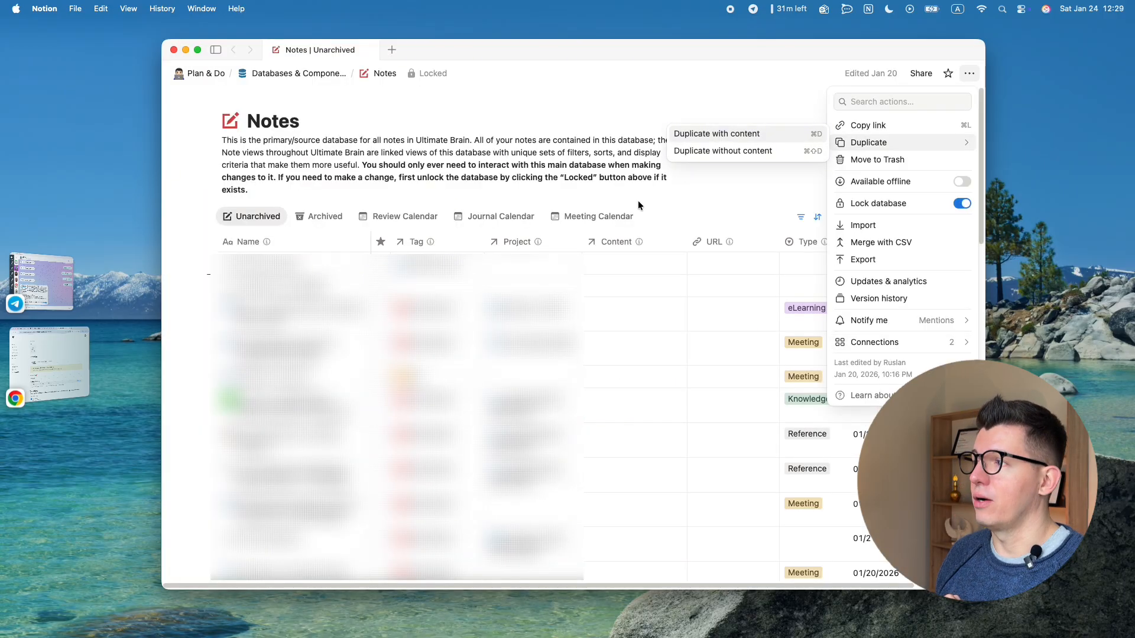
pyautogui.click(747, 175)
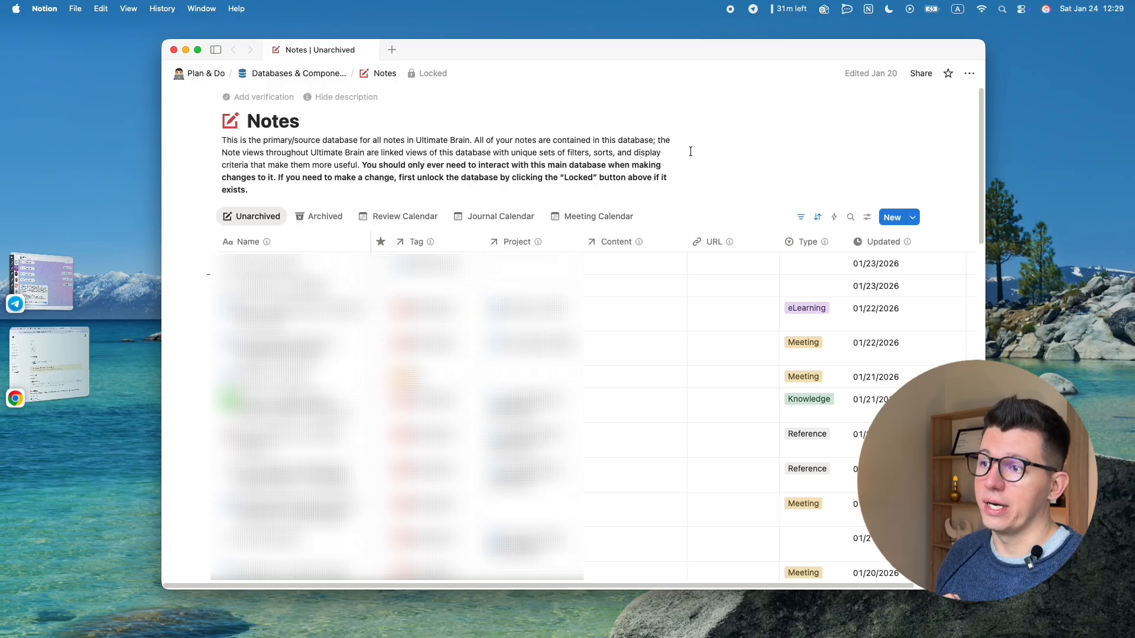
pyautogui.click(720, 160)
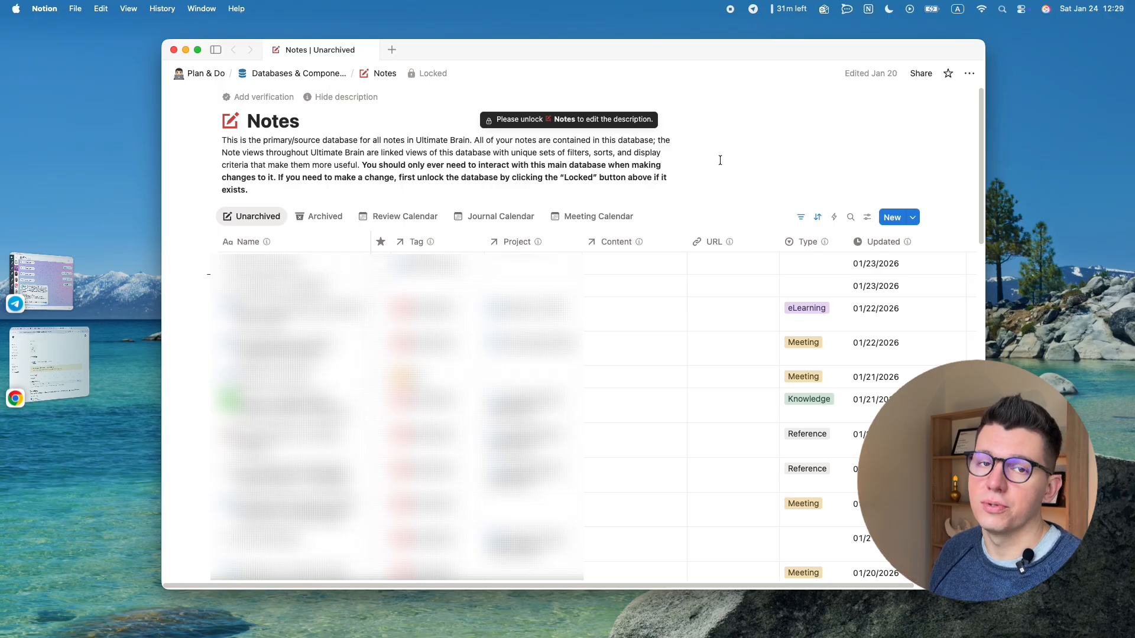
pyautogui.click(968, 74)
pyautogui.moveTo(872, 344)
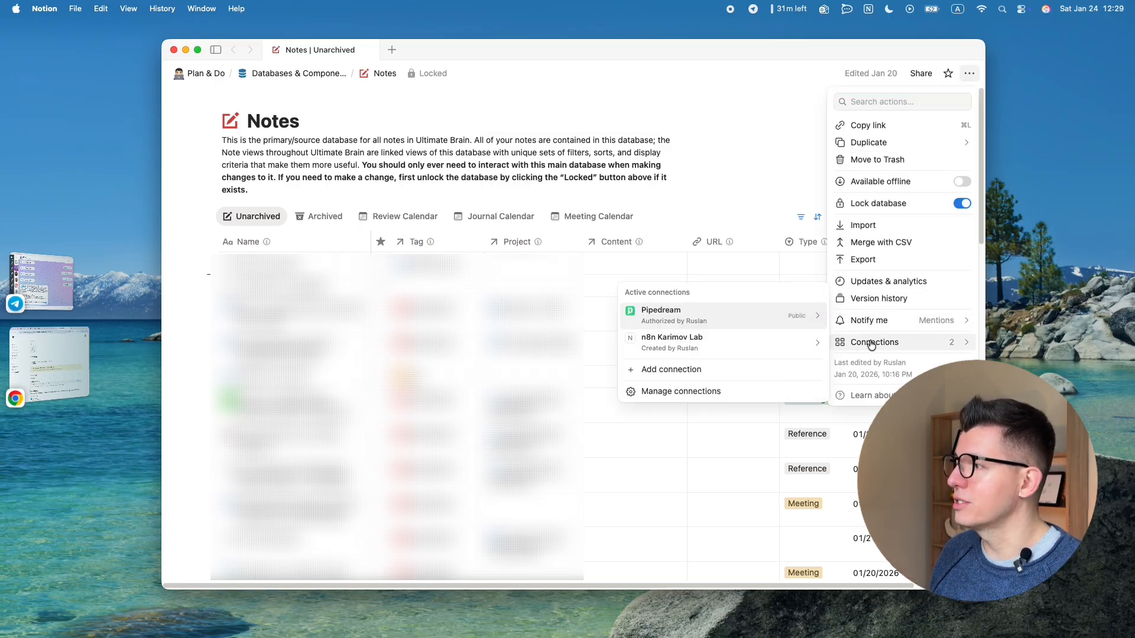
pyautogui.click(708, 374)
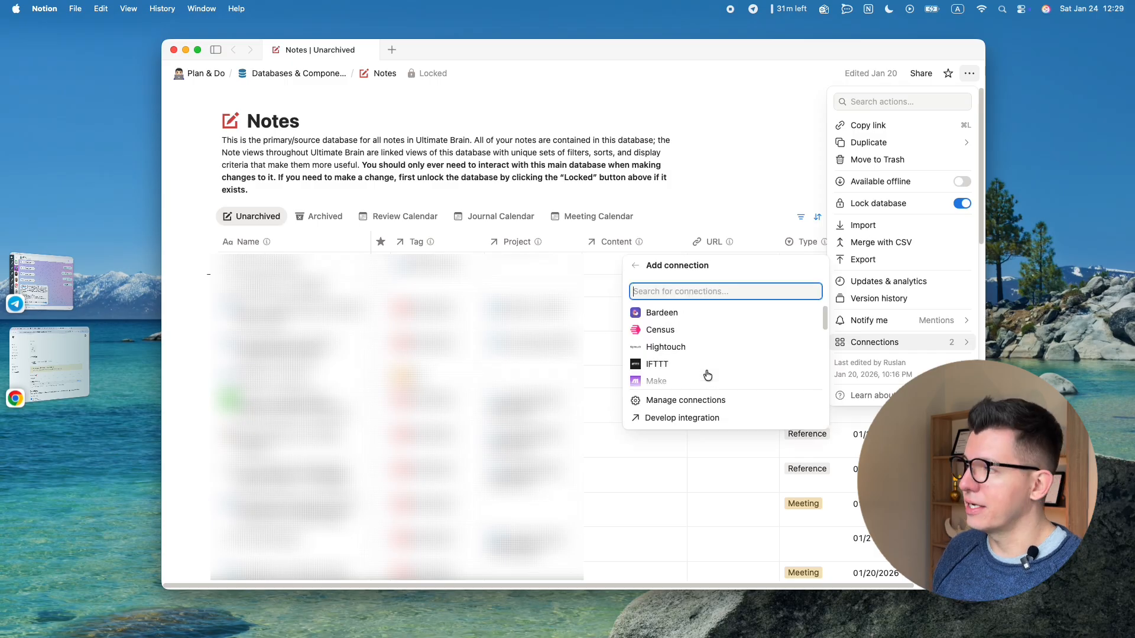
pyautogui.write('Rusl')
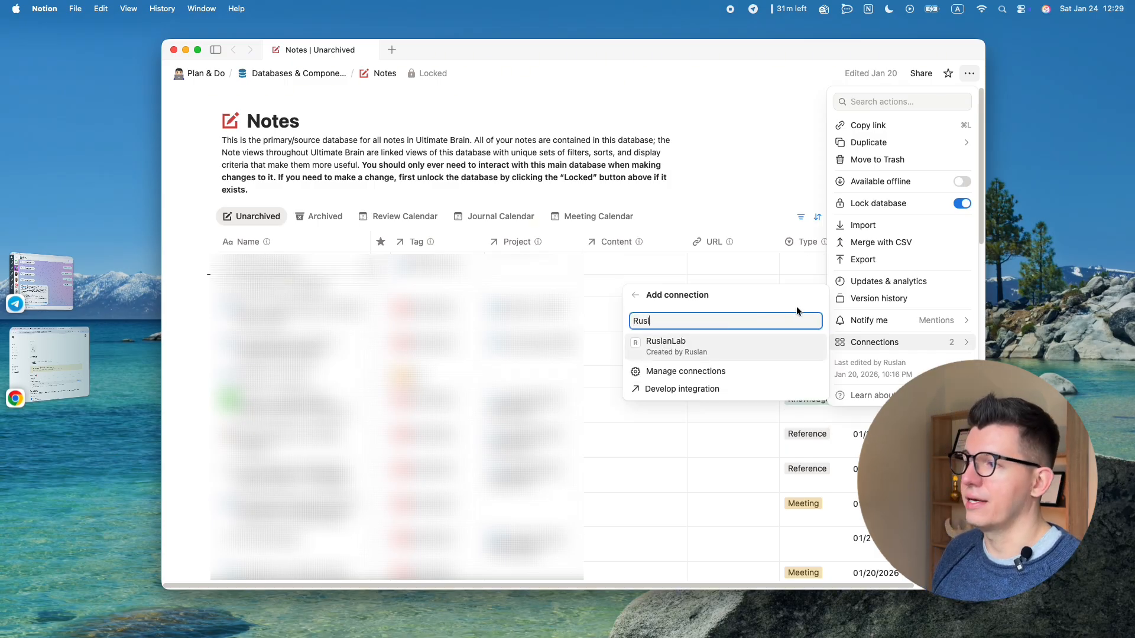
pyautogui.click(726, 349)
pyautogui.moveTo(874, 364)
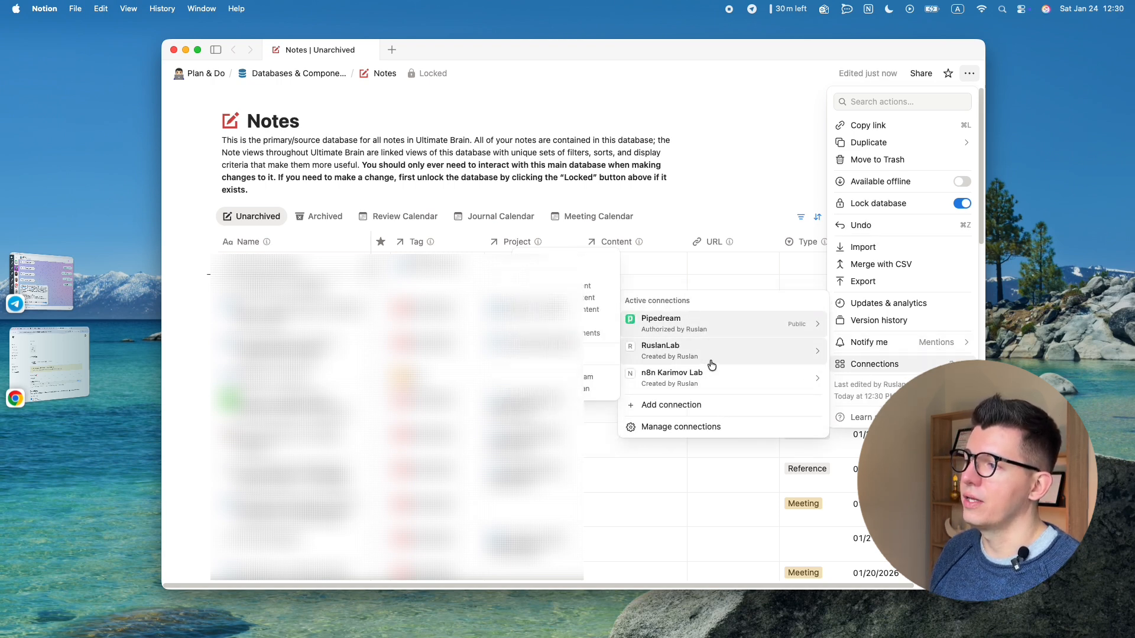
pyautogui.click(760, 142)
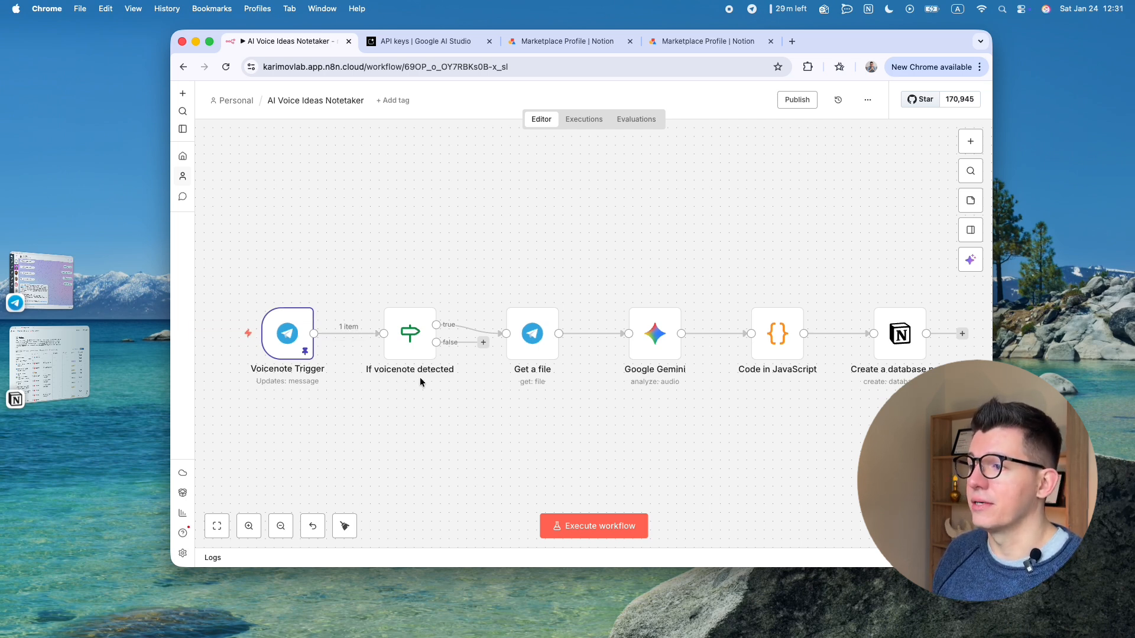
pyautogui.moveTo(415, 363)
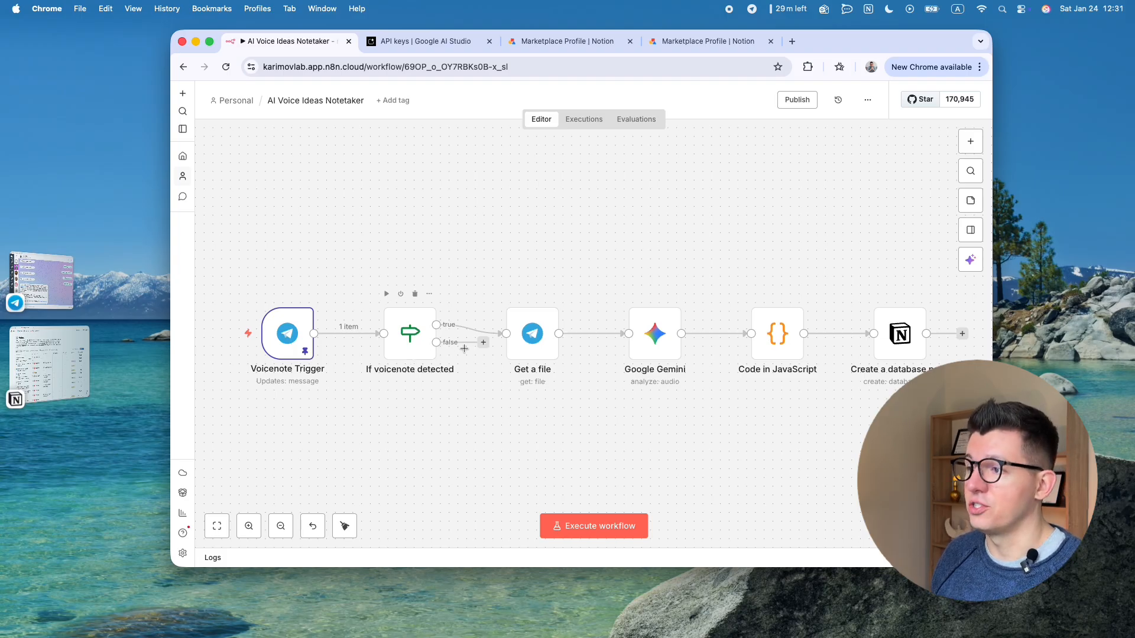
pyautogui.moveTo(467, 435); pyautogui.dragTo(449, 449)
pyautogui.click(474, 411)
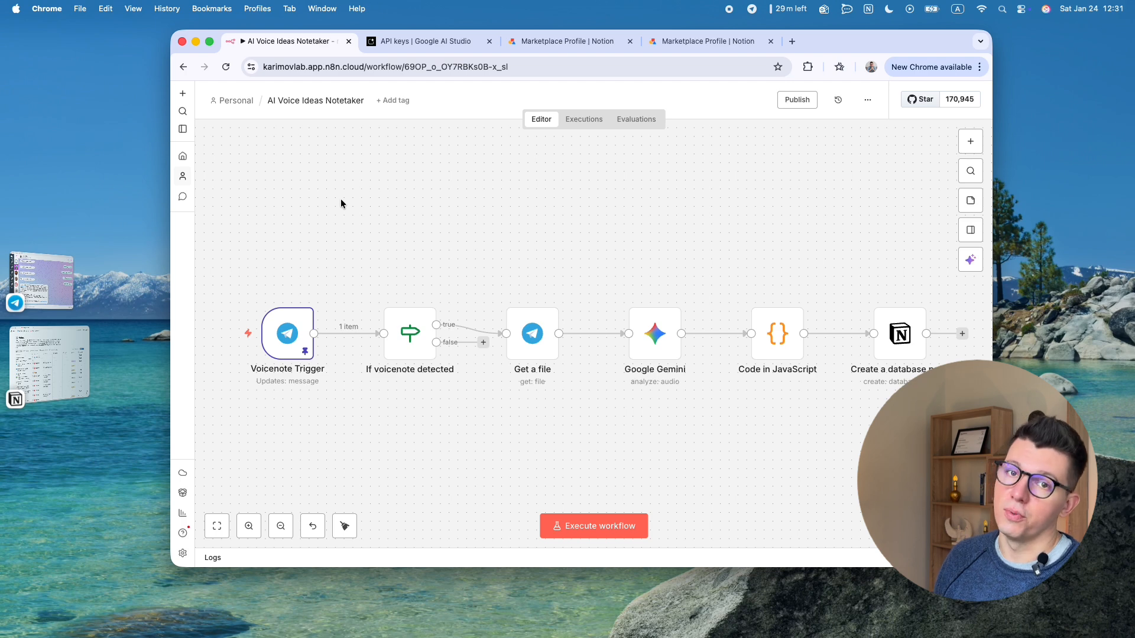
# Create a new n8n workflow and add a Telegram On message trigger as its first step.
pyautogui.click(183, 156)
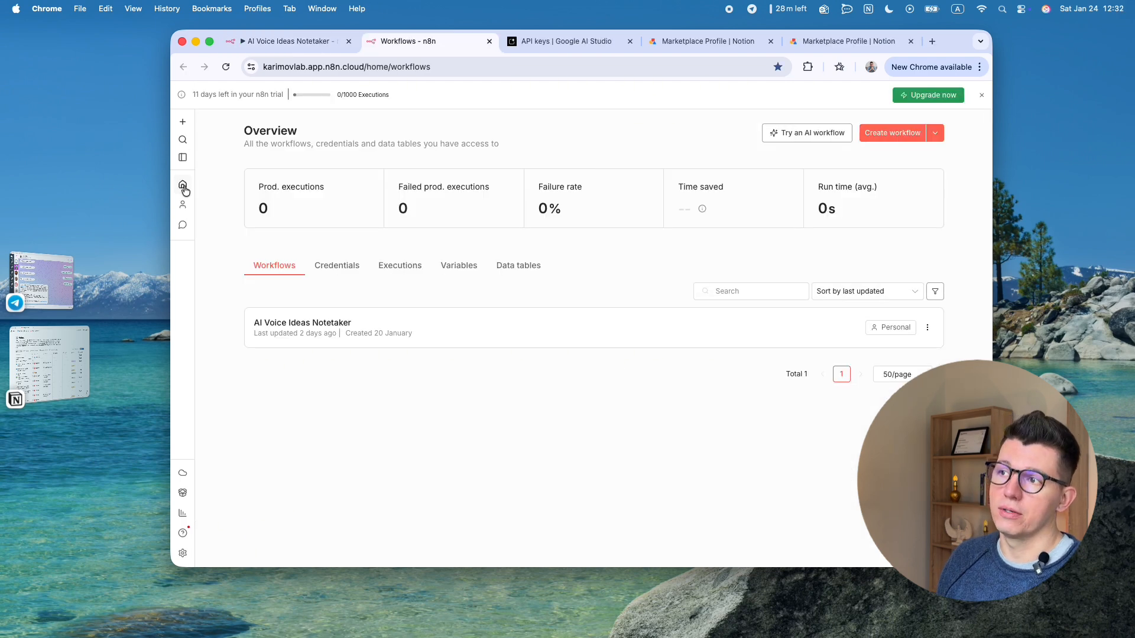
pyautogui.click(890, 134)
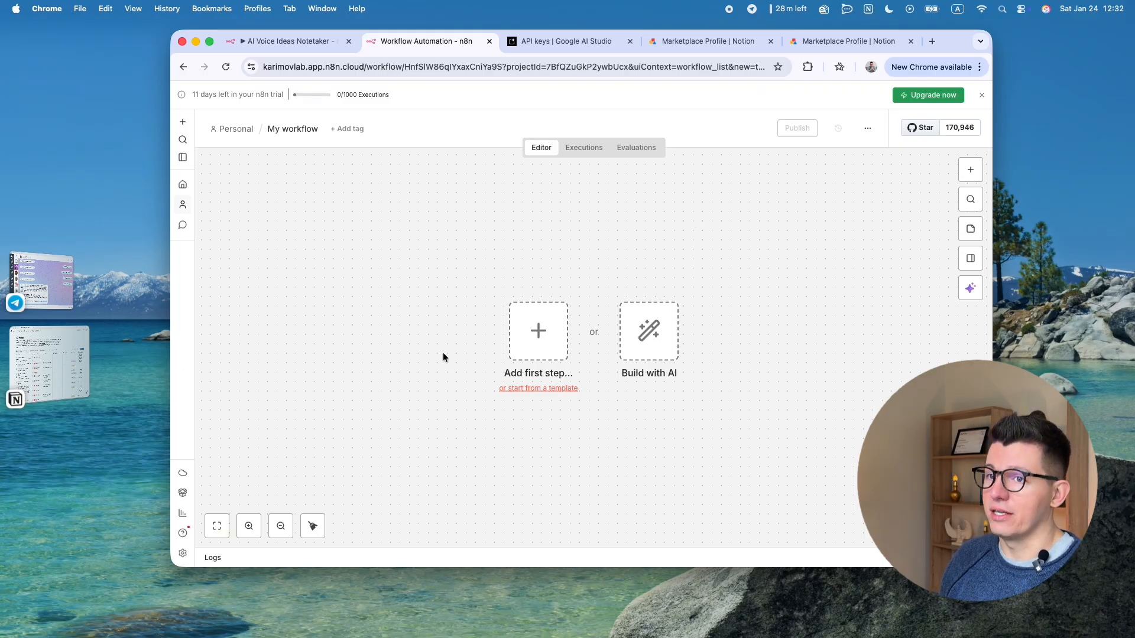
pyautogui.click(538, 337)
pyautogui.write('tele')
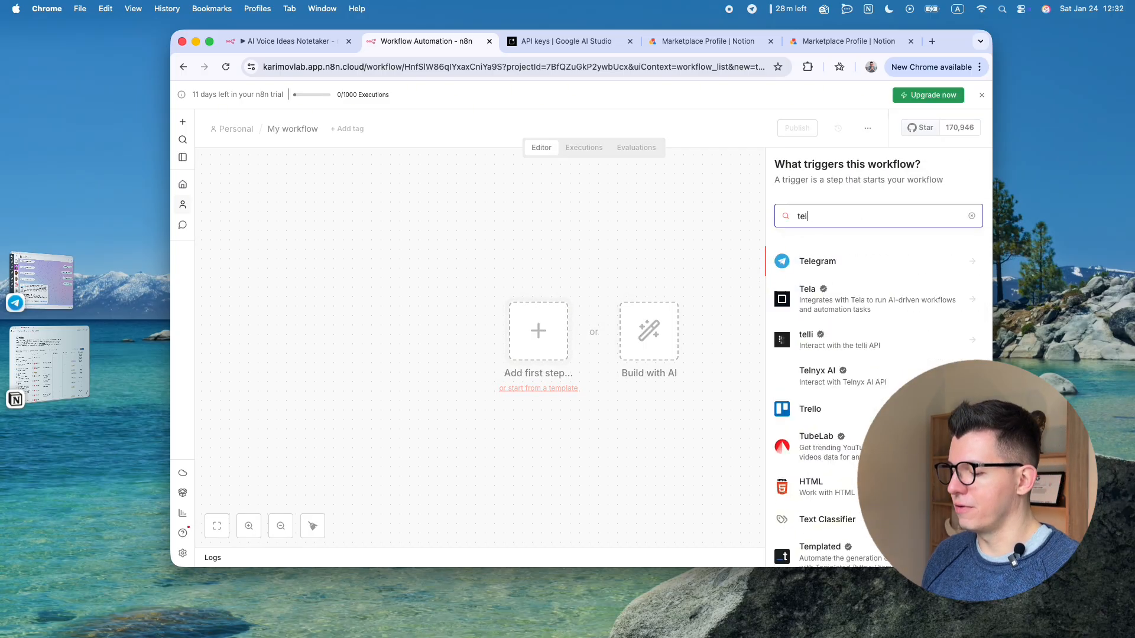
pyautogui.click(855, 267)
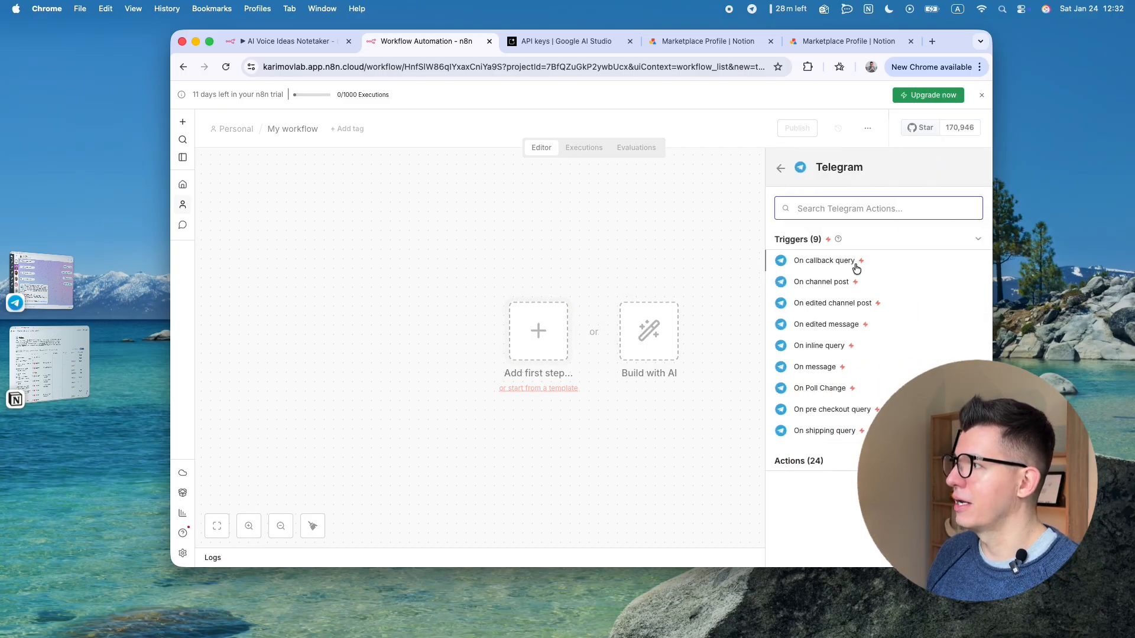
pyautogui.click(819, 367)
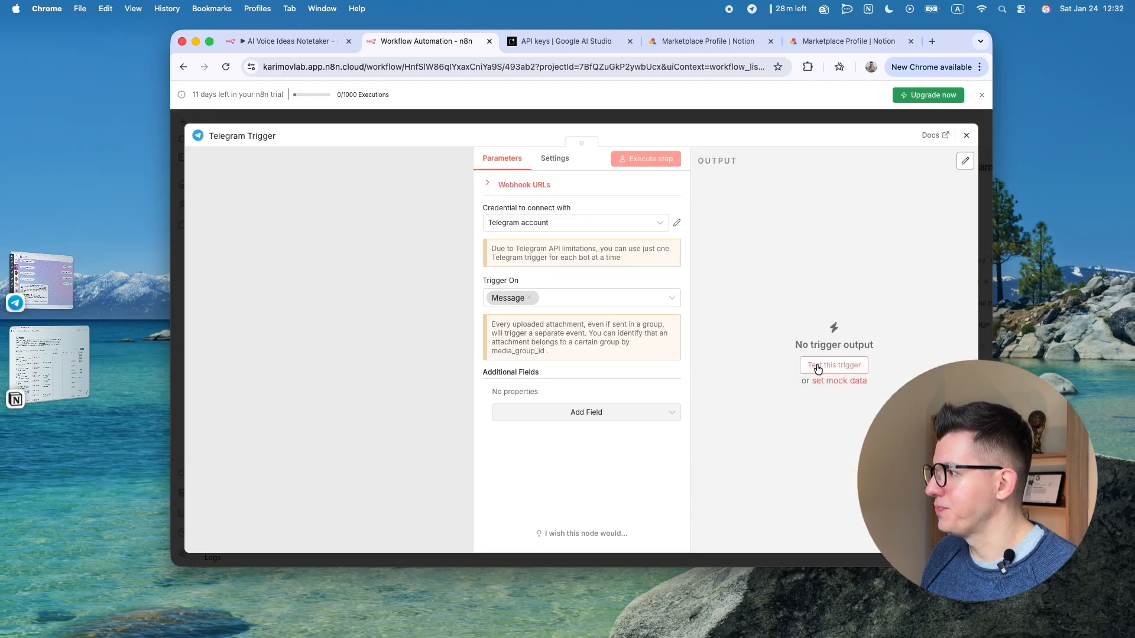
# Create and save a new Telegram credential for the trigger, pasting the BotFather bot token as its access token.
pyautogui.click(660, 225)
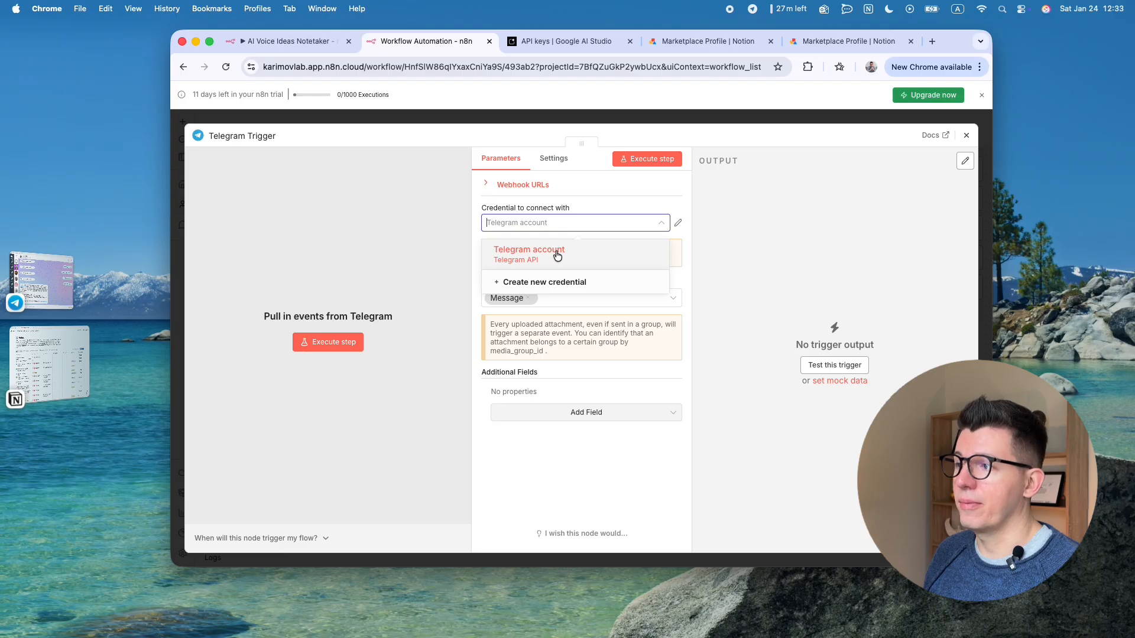
pyautogui.click(572, 286)
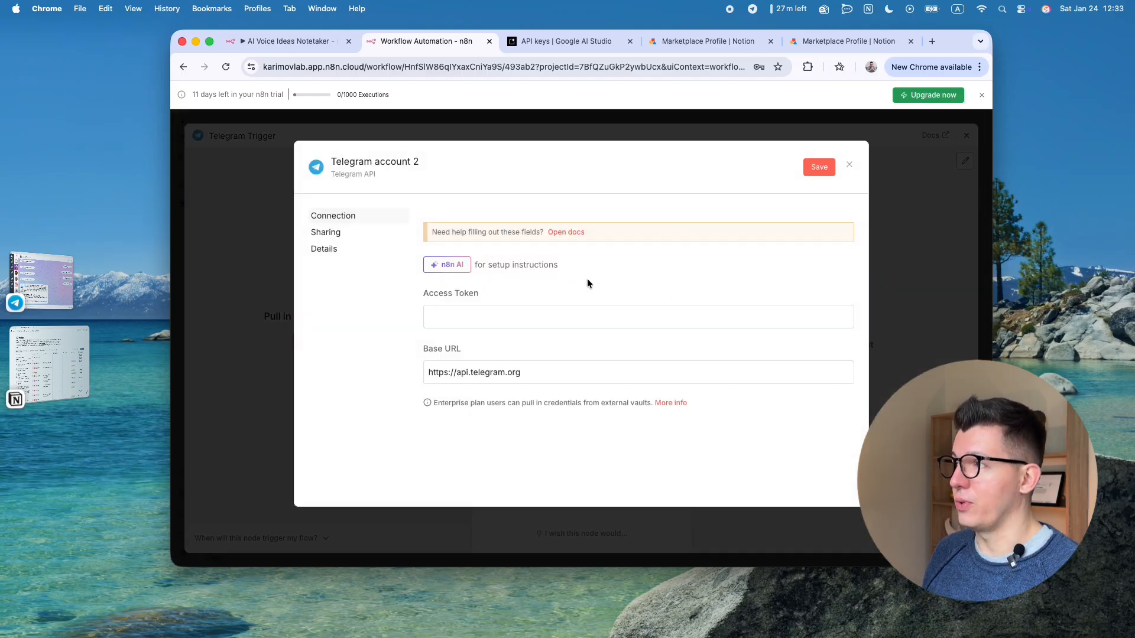
pyautogui.click(707, 48)
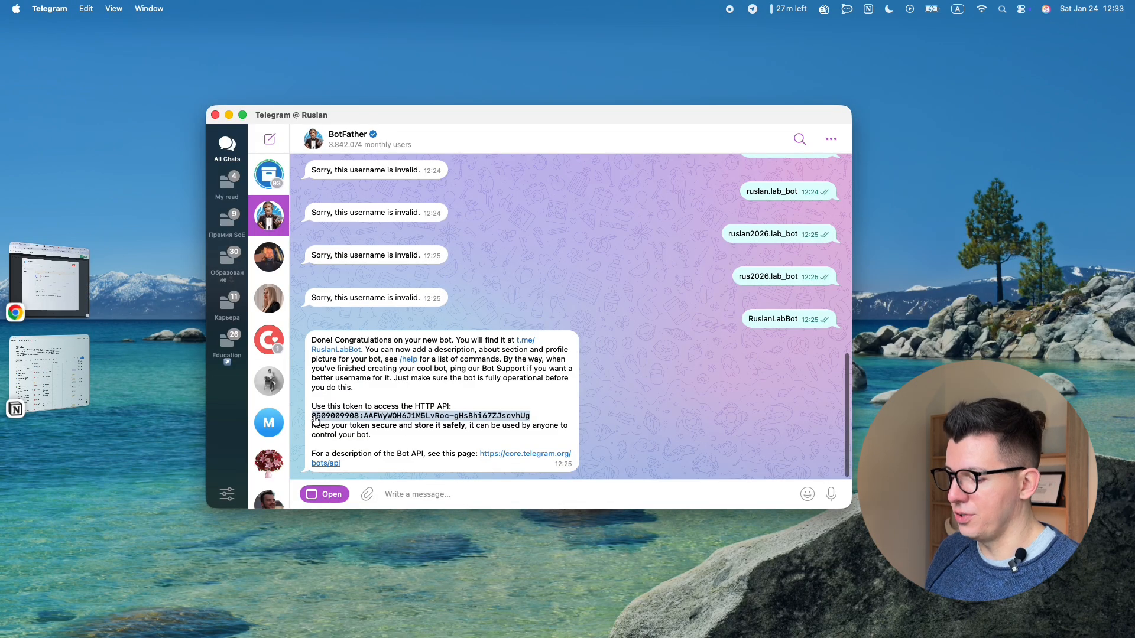
pyautogui.click(31, 316)
pyautogui.click(468, 307)
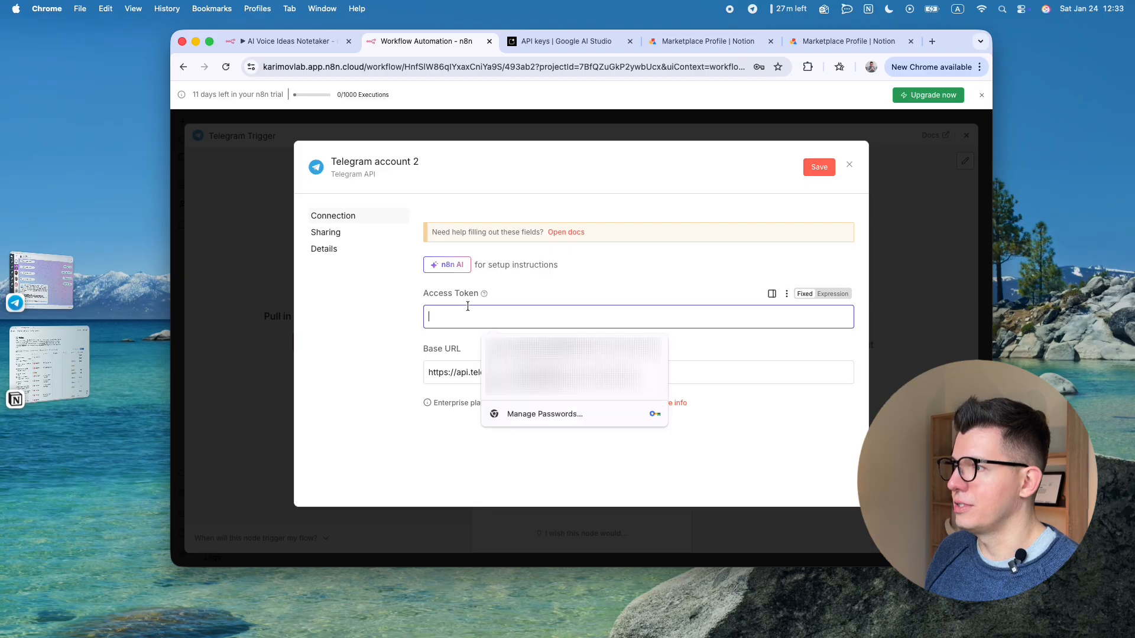
pyautogui.press('super+v')
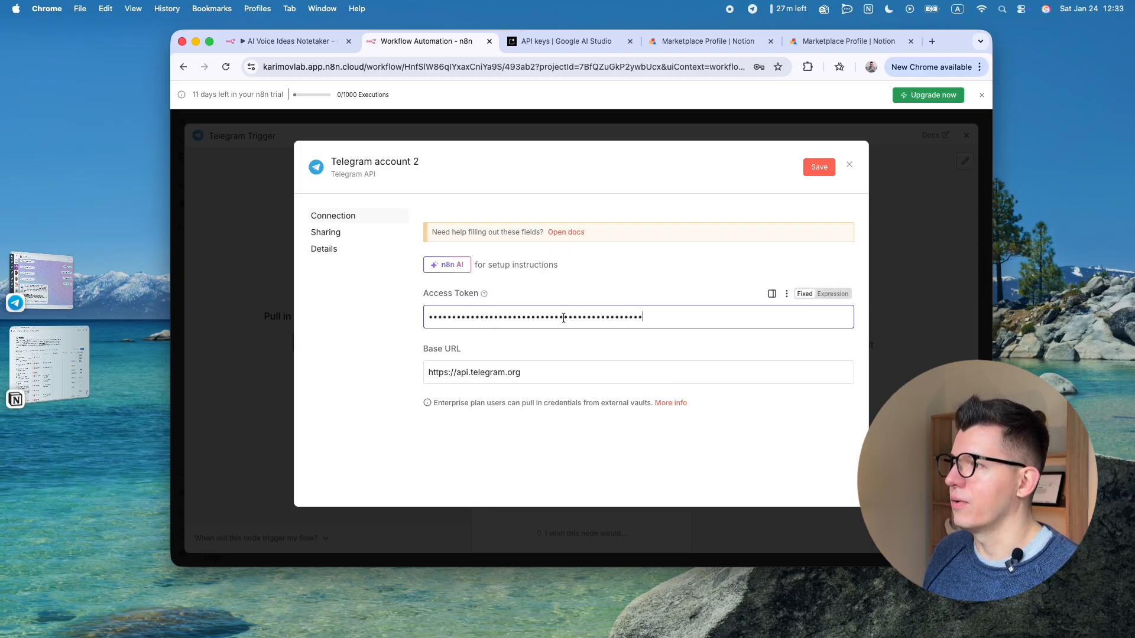
pyautogui.click(815, 164)
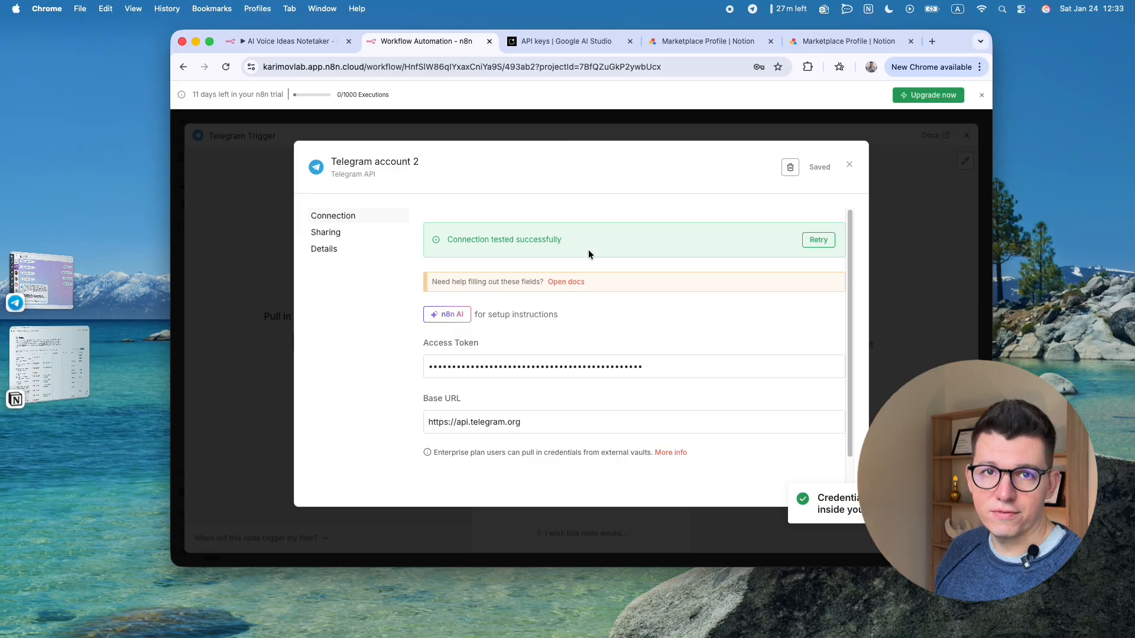
pyautogui.press('Escape')
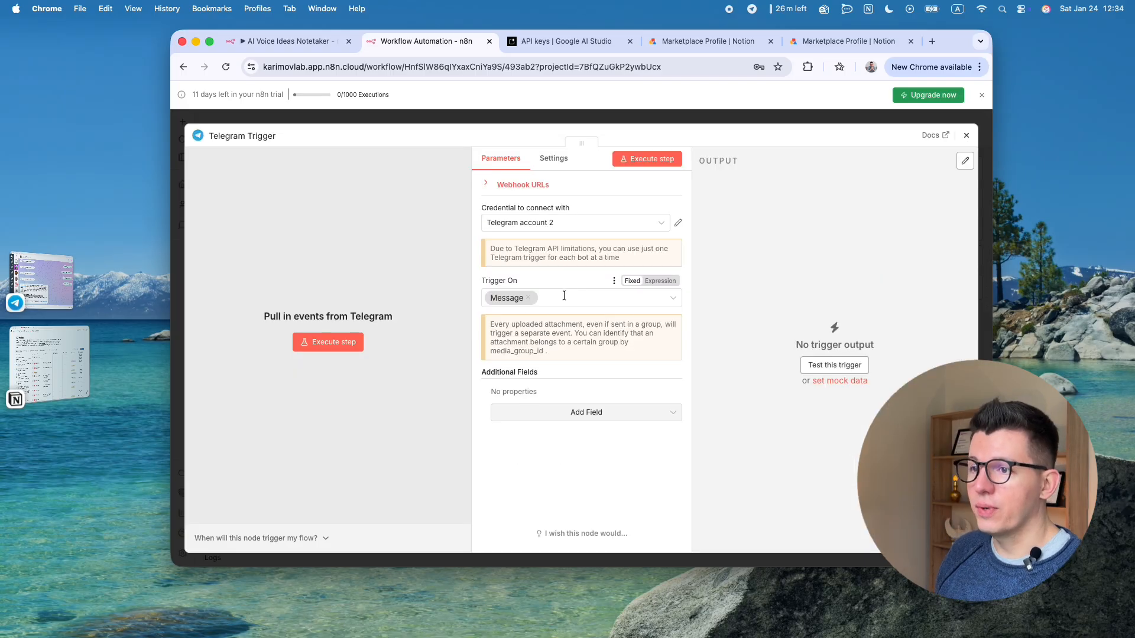
# Switch to Telegram, start the new RuslanLabBot chat from BotFather's link and send it a voice message of about 8 seconds.
pyautogui.click(35, 277)
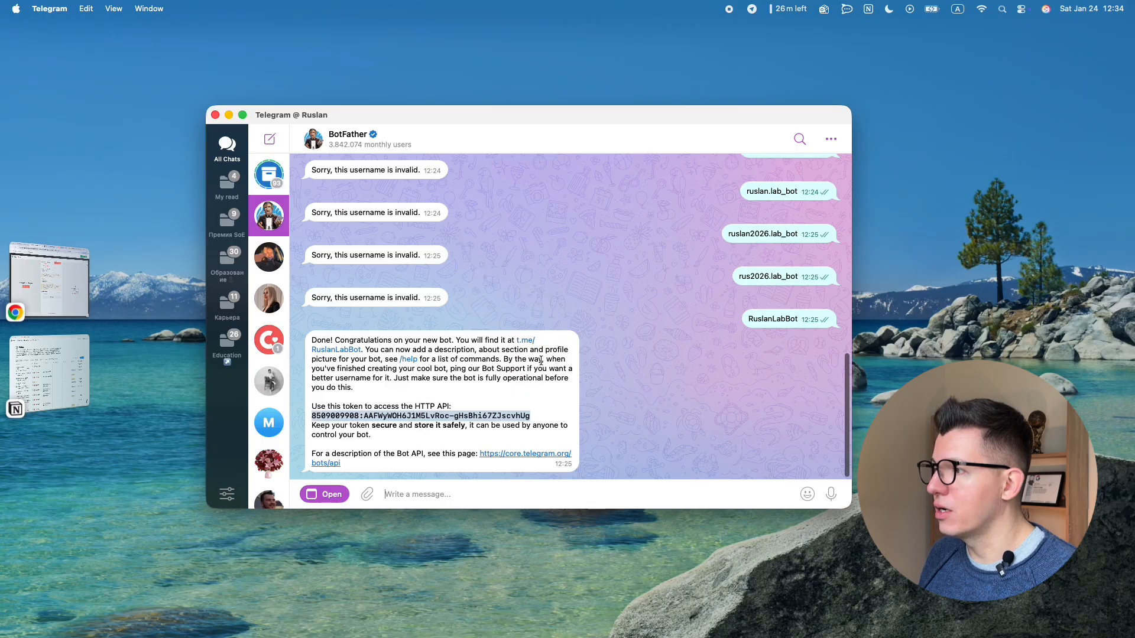
pyautogui.click(526, 341)
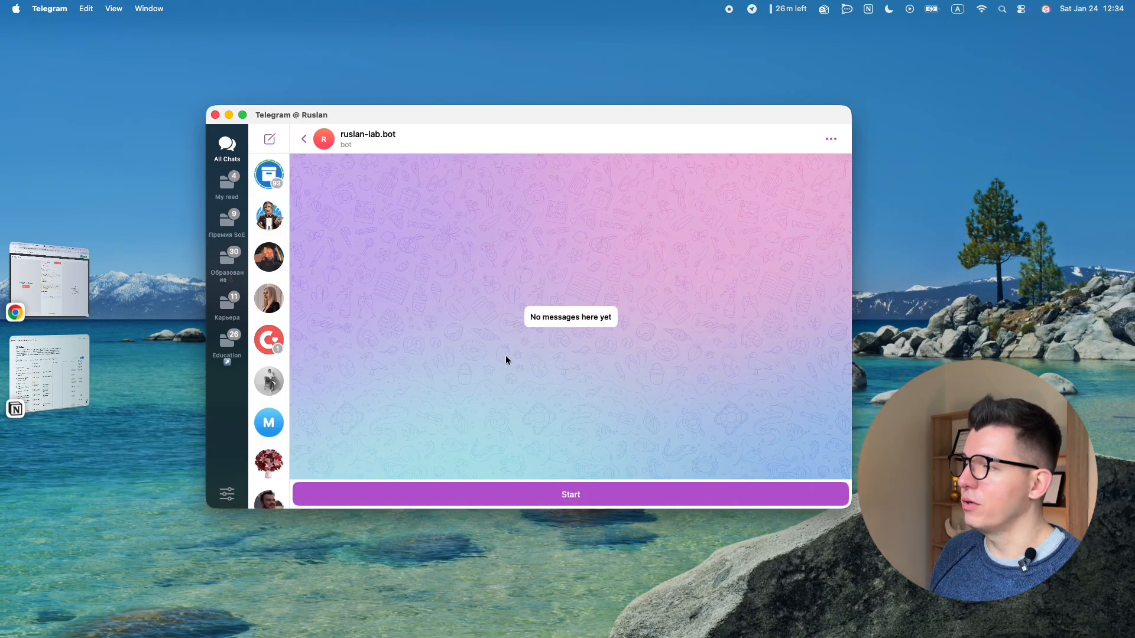
pyautogui.click(567, 495)
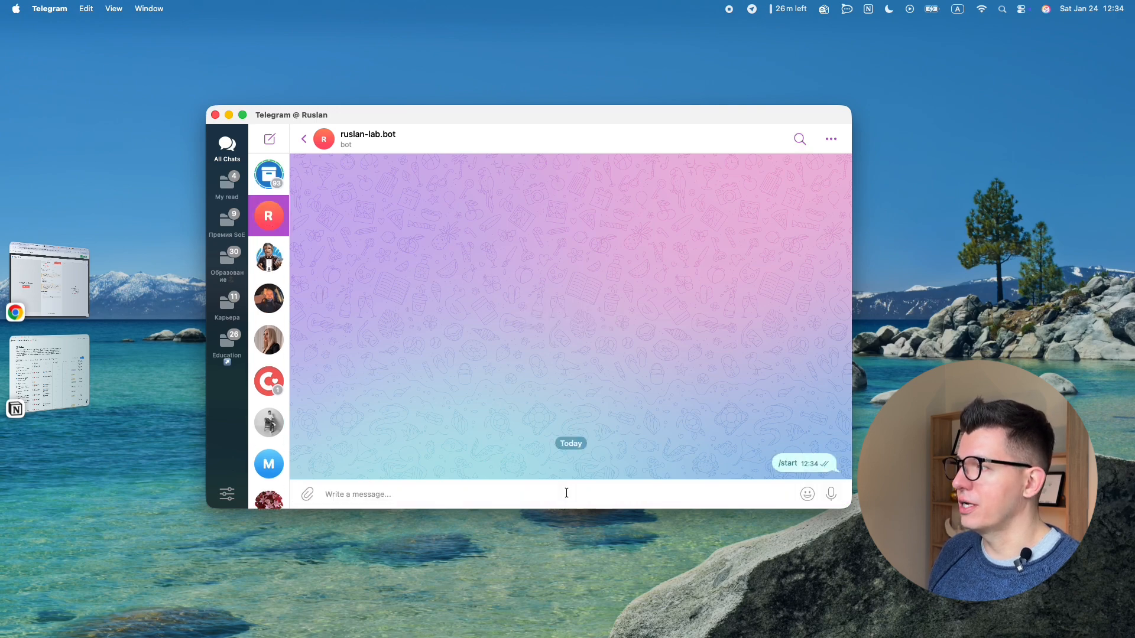
pyautogui.click(834, 494)
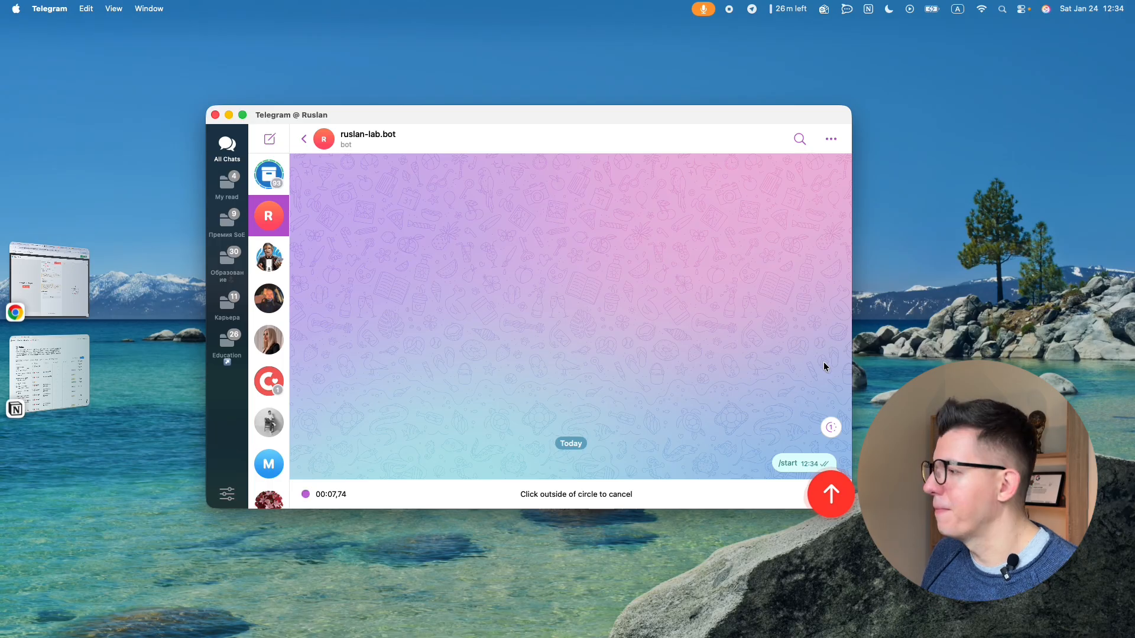
pyautogui.click(832, 493)
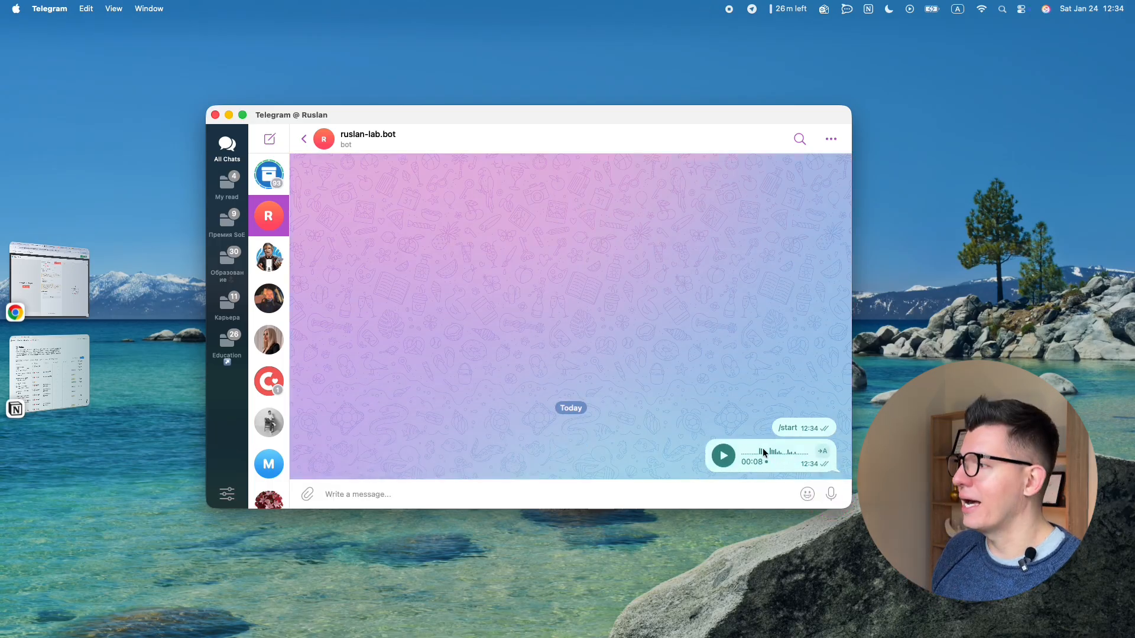
# Return to the n8n workflow in Chrome, execute it from the Telegram Trigger and examine the trigger's output data.
pyautogui.click(48, 283)
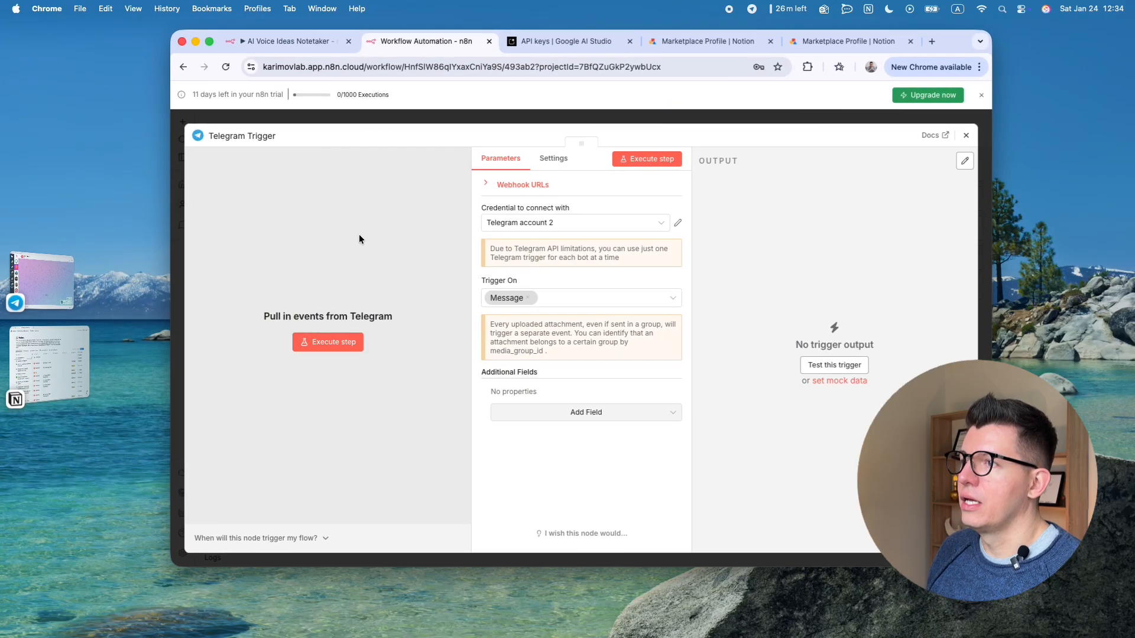
pyautogui.click(967, 137)
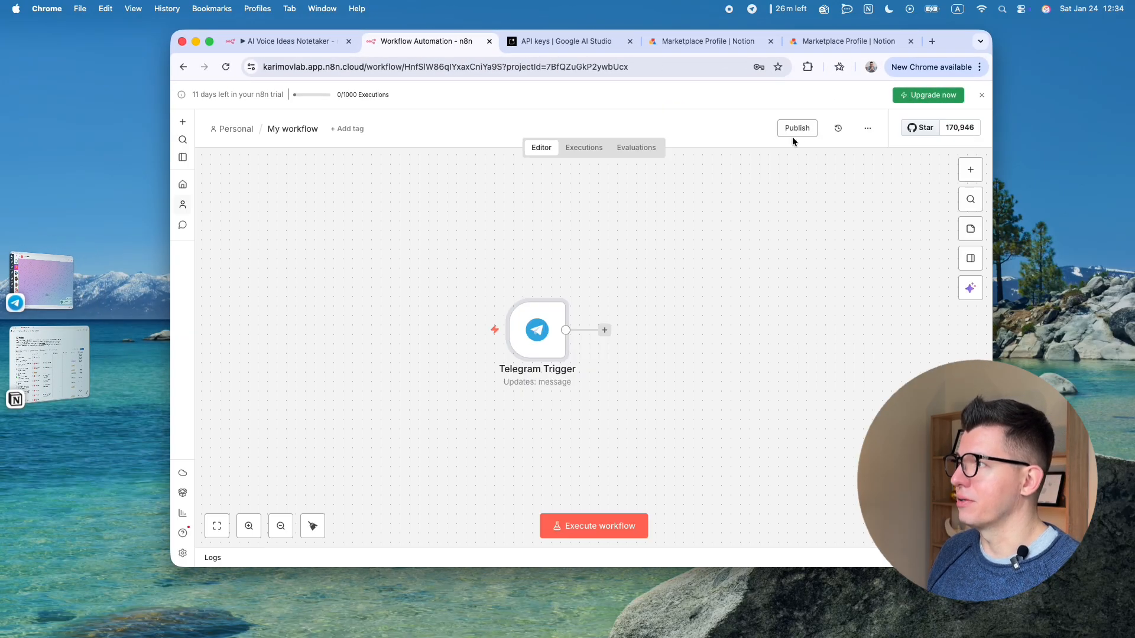
pyautogui.moveTo(539, 354)
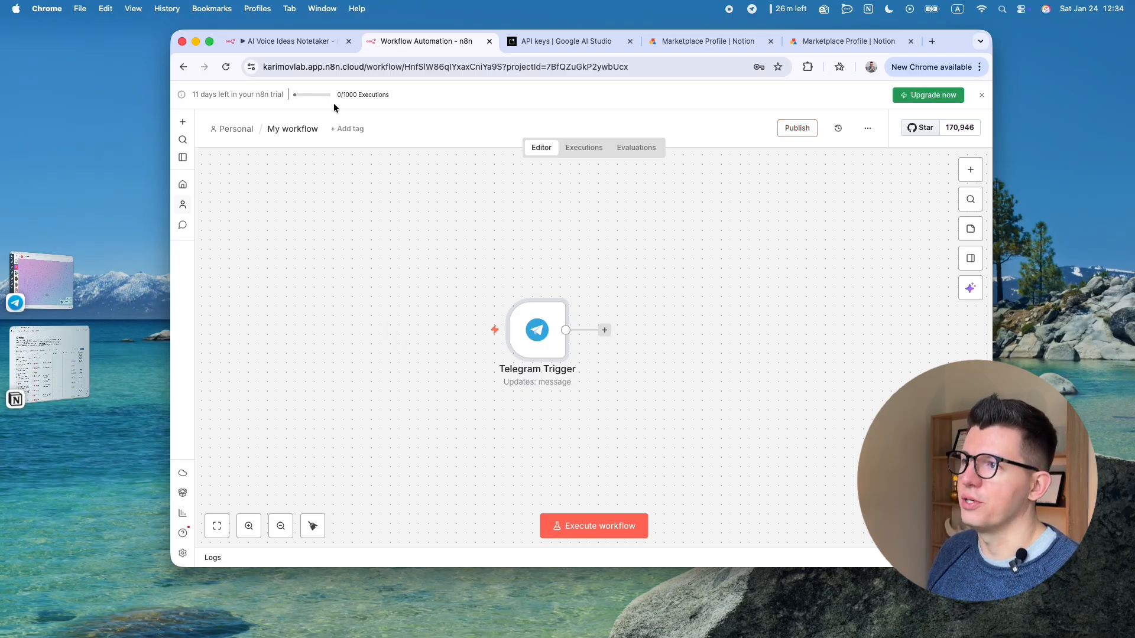
pyautogui.moveTo(362, 95); pyautogui.dragTo(341, 97)
pyautogui.click(461, 104)
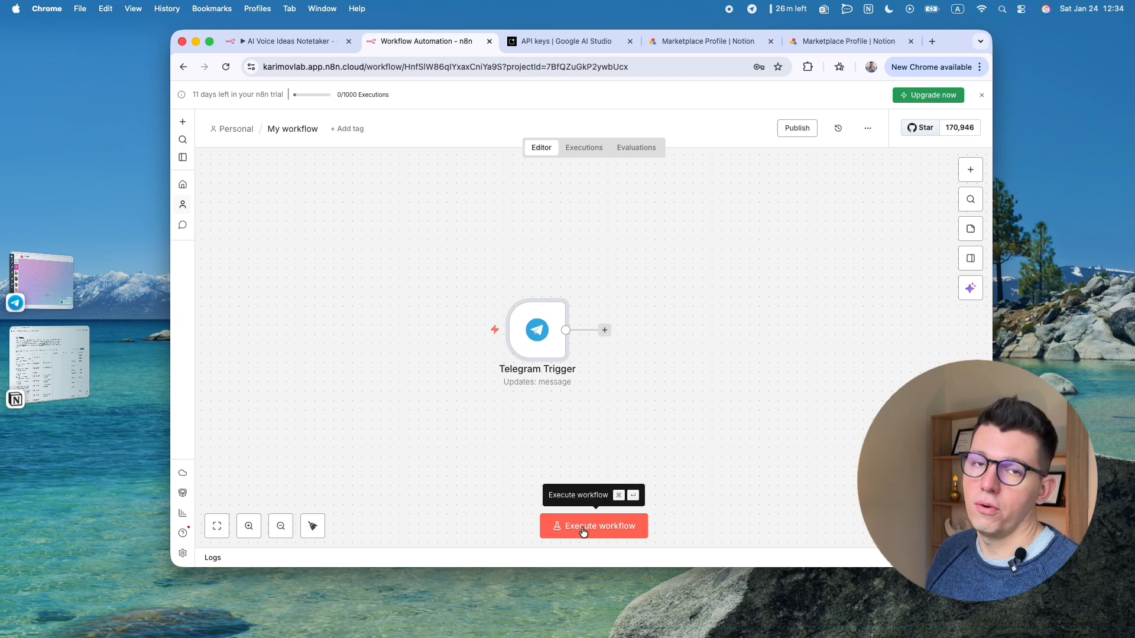
pyautogui.moveTo(538, 331)
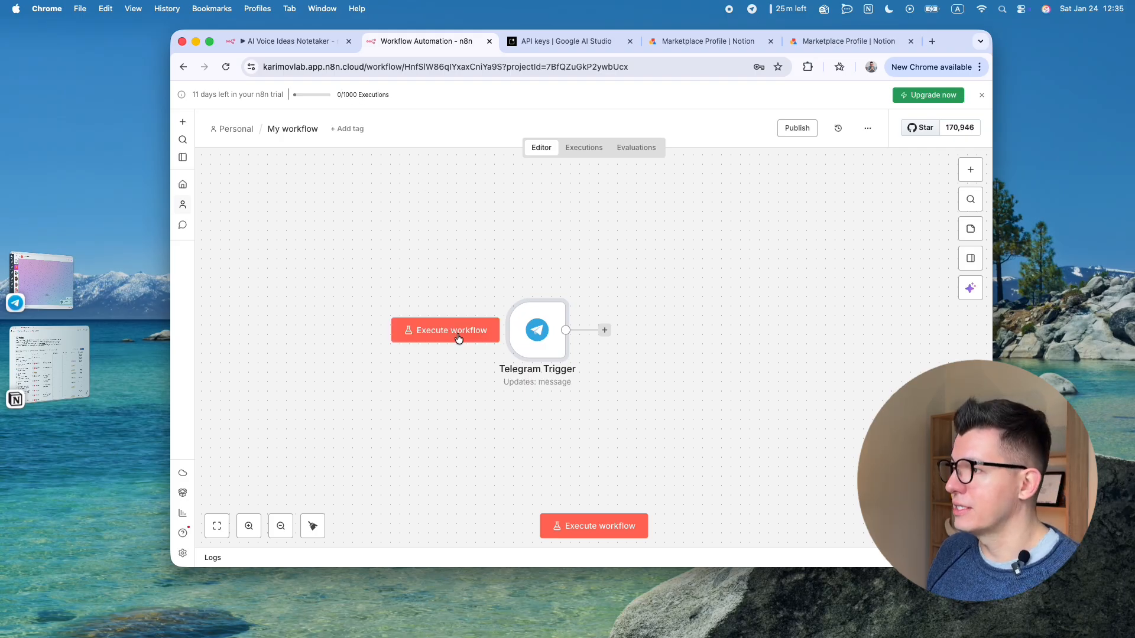
pyautogui.click(458, 338)
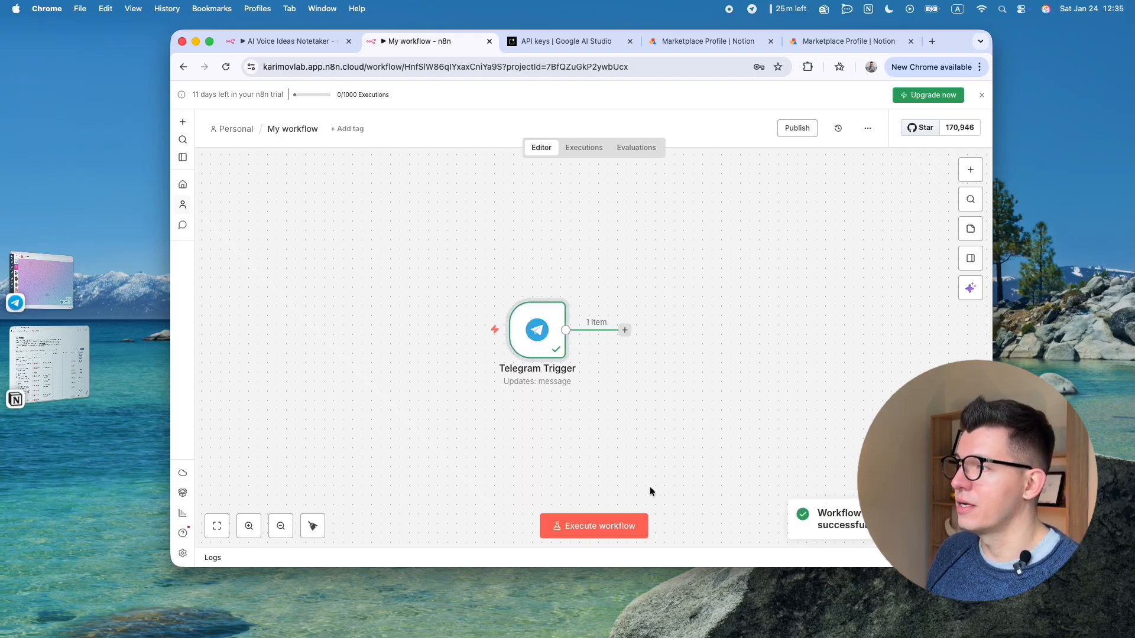
pyautogui.doubleClick(536, 331)
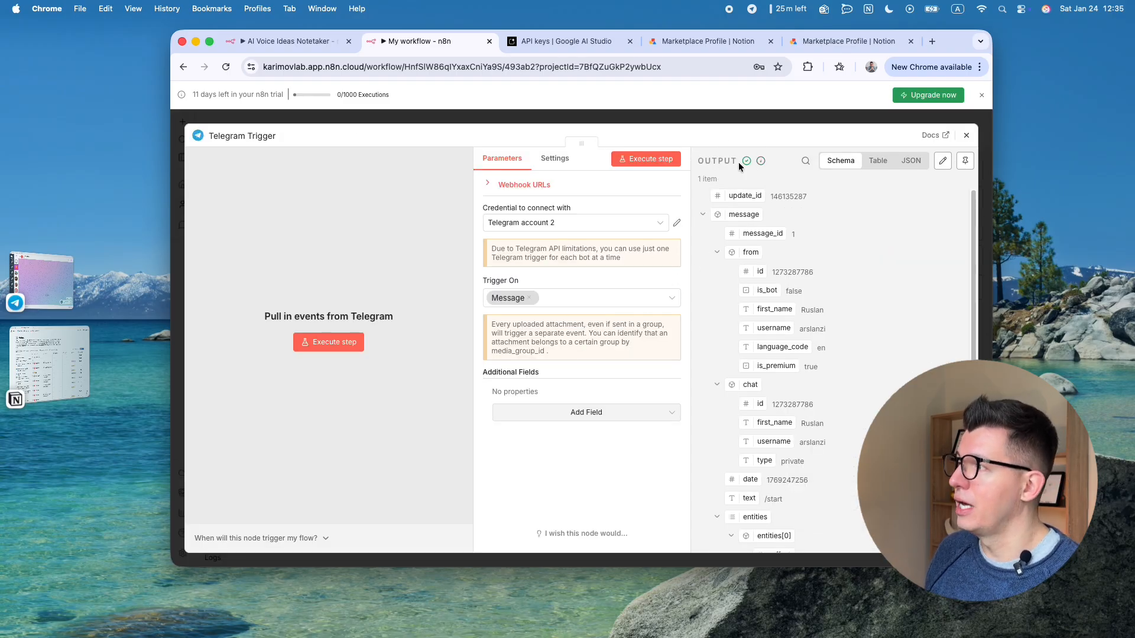
pyautogui.scroll(-3, 845, 290)
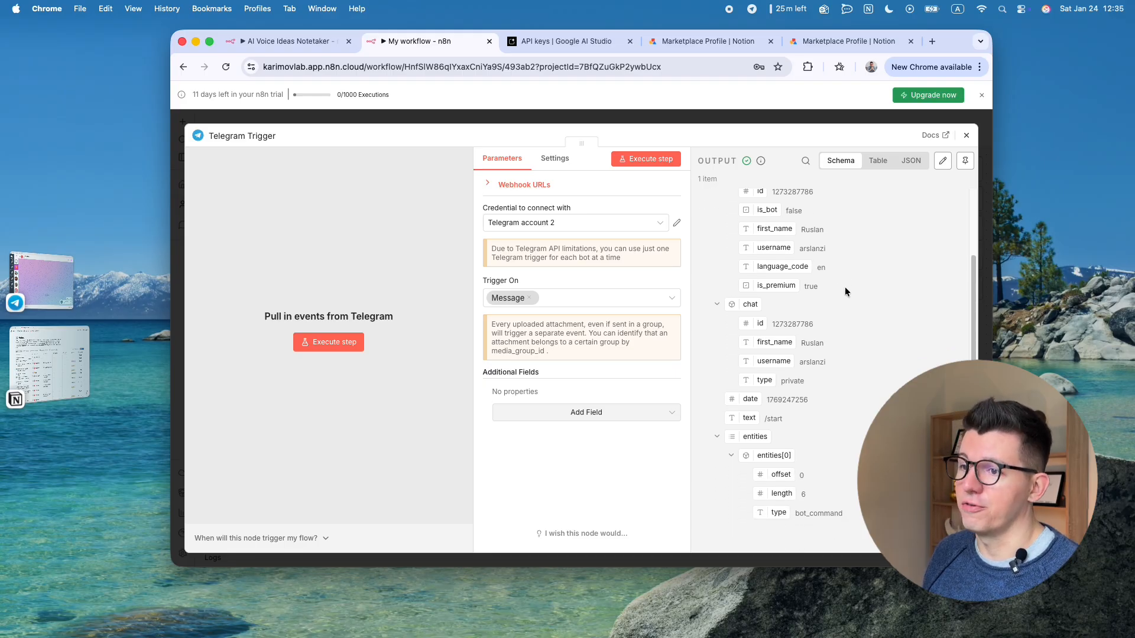
# Switch to Telegram to check the messages sent in the bot chat, and return to the n8n workflow in Chrome.
pyautogui.click(24, 281)
pyautogui.click(45, 234)
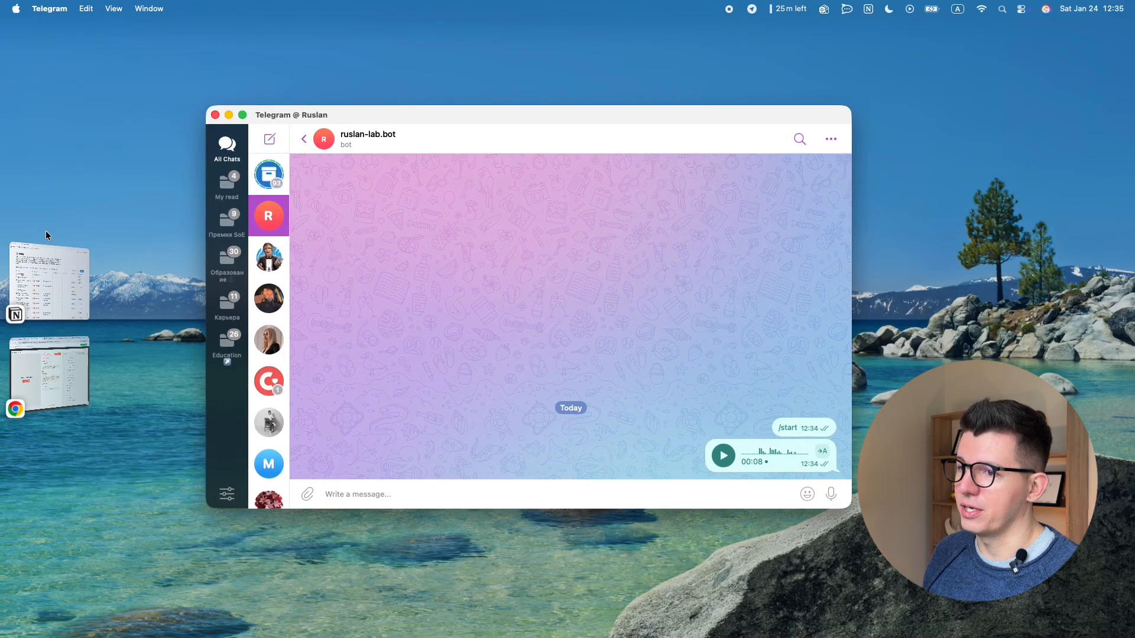
pyautogui.click(47, 375)
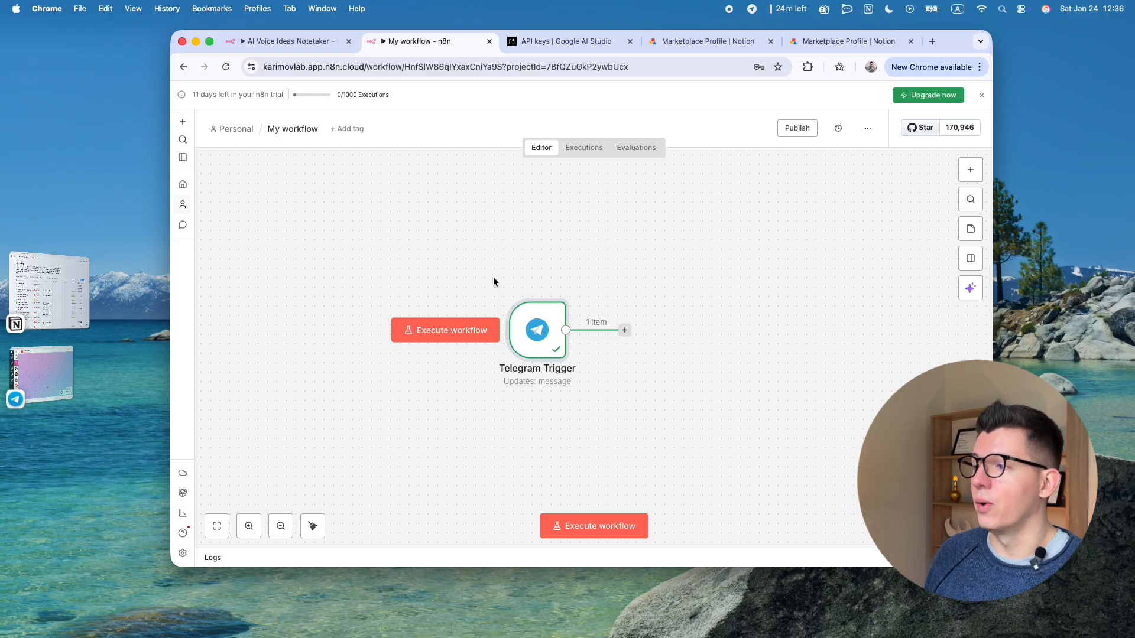
# Add an If node after the Telegram Trigger.
pyautogui.click(624, 330)
pyautogui.write('If')
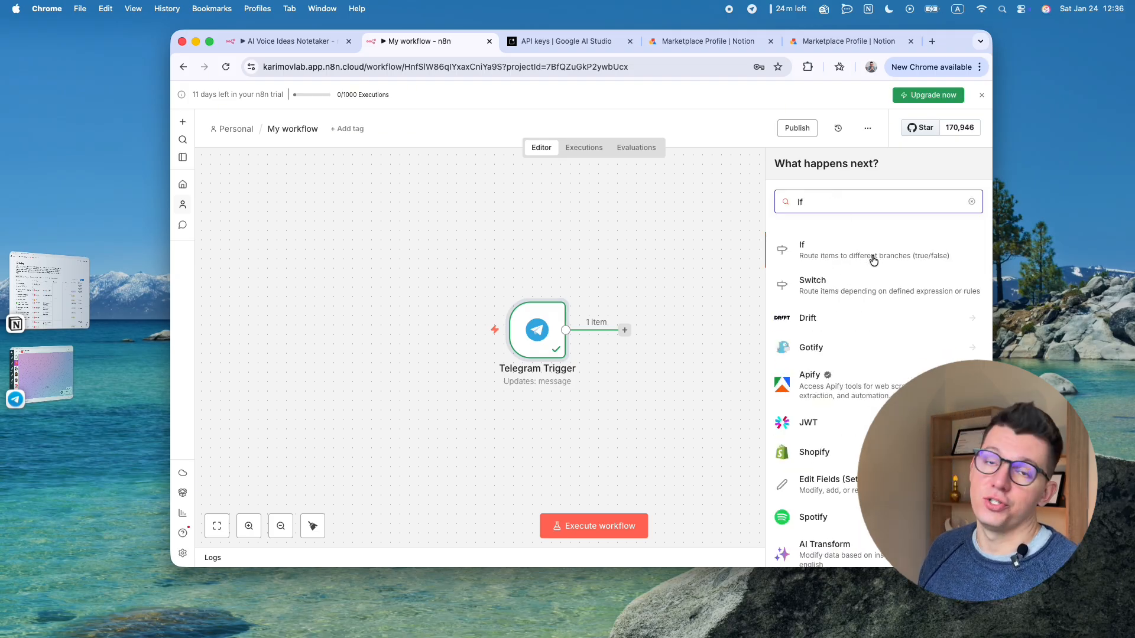
pyautogui.click(873, 259)
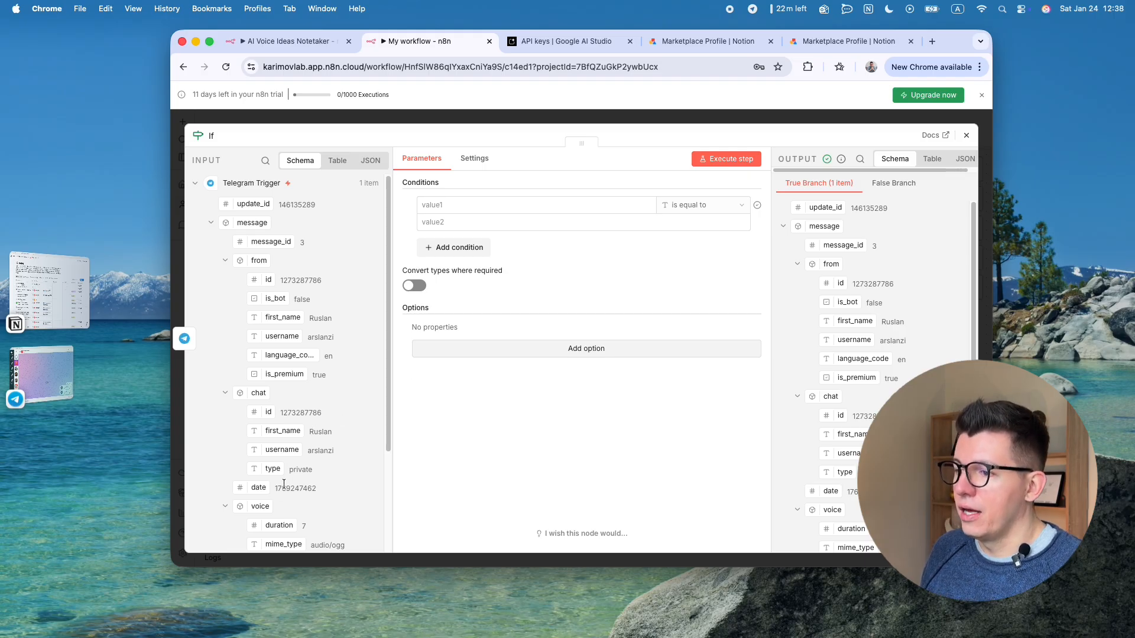
# Set the If condition so that the voice message's file_id, {{ $json.message.voice.file_id }}, is not empty, and close the node.
pyautogui.scroll(-3, 288, 481)
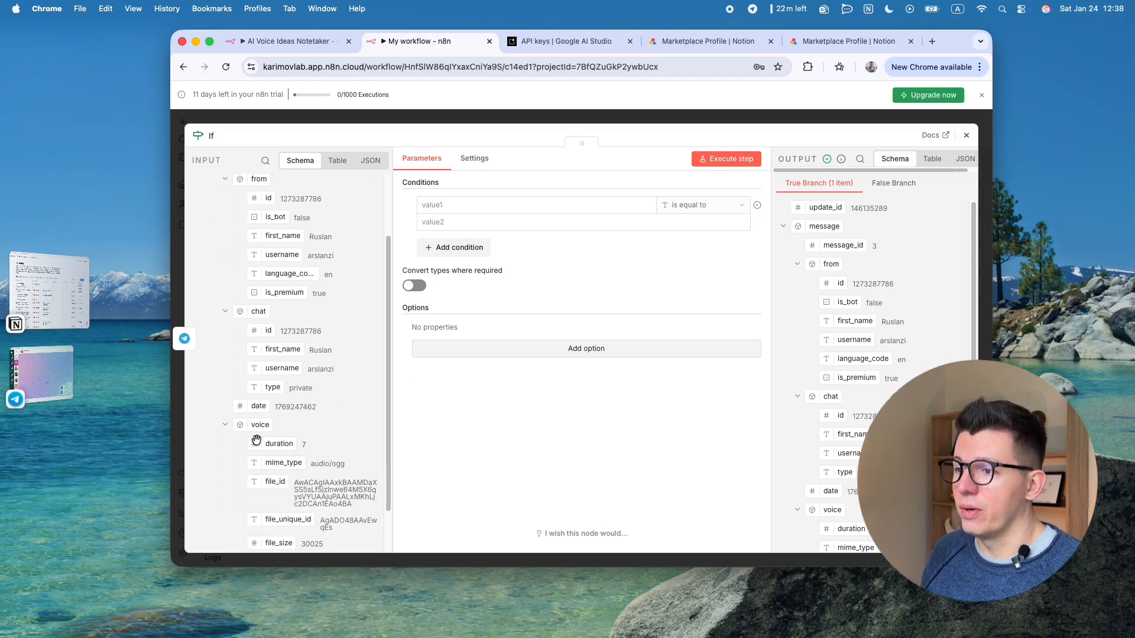
pyautogui.scroll(-2, 257, 427)
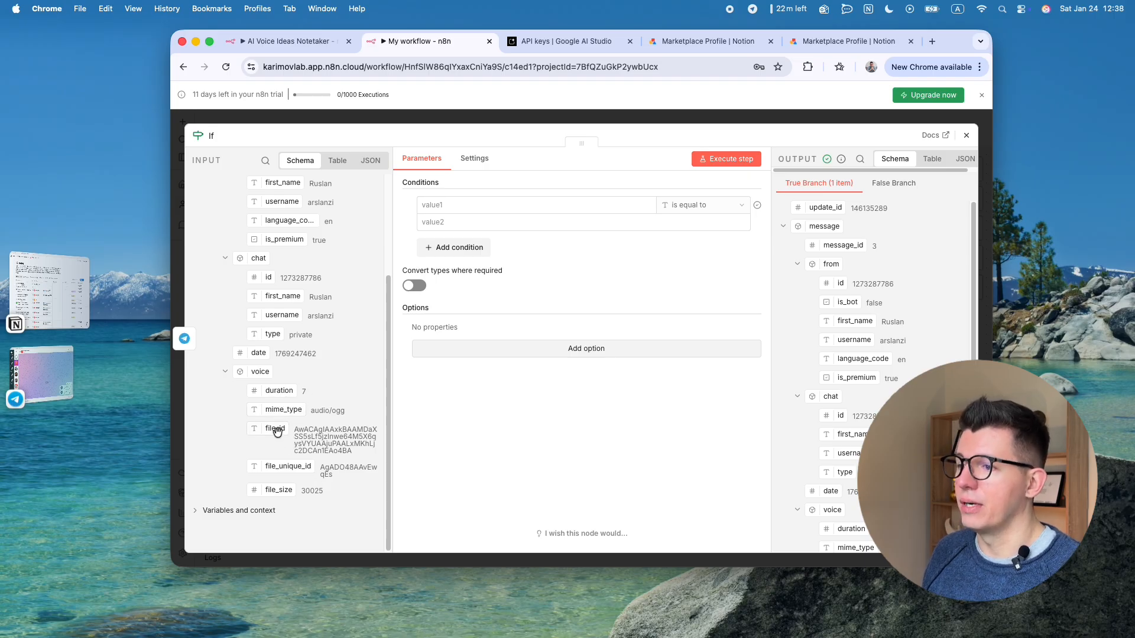
pyautogui.moveTo(276, 430); pyautogui.dragTo(460, 206)
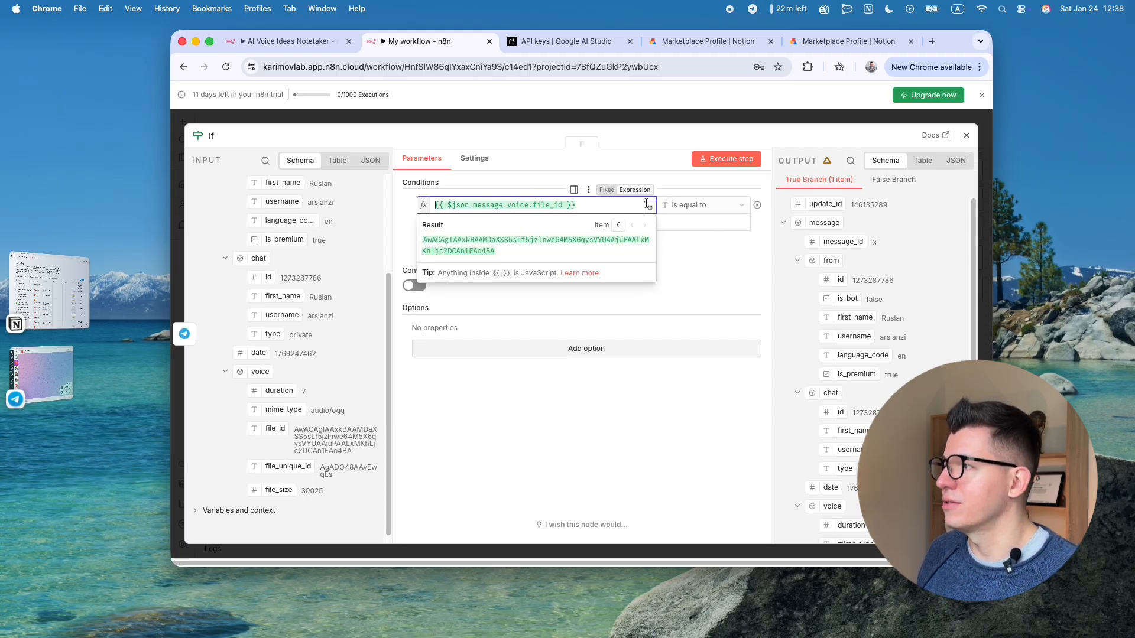
pyautogui.click(728, 210)
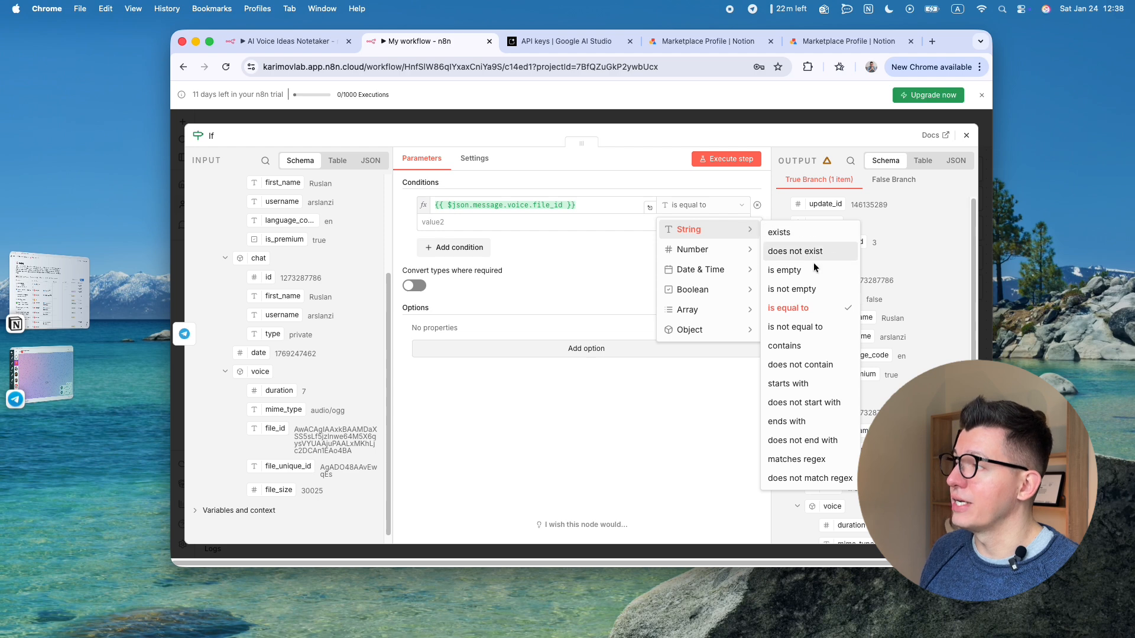
pyautogui.click(827, 293)
pyautogui.click(623, 254)
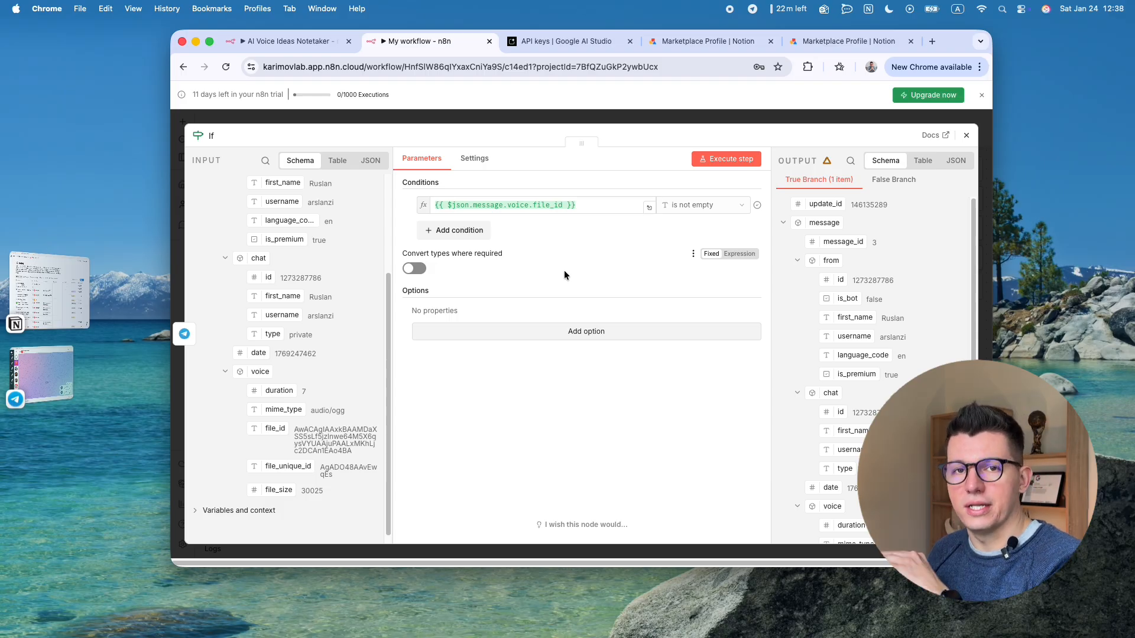
pyautogui.click(966, 136)
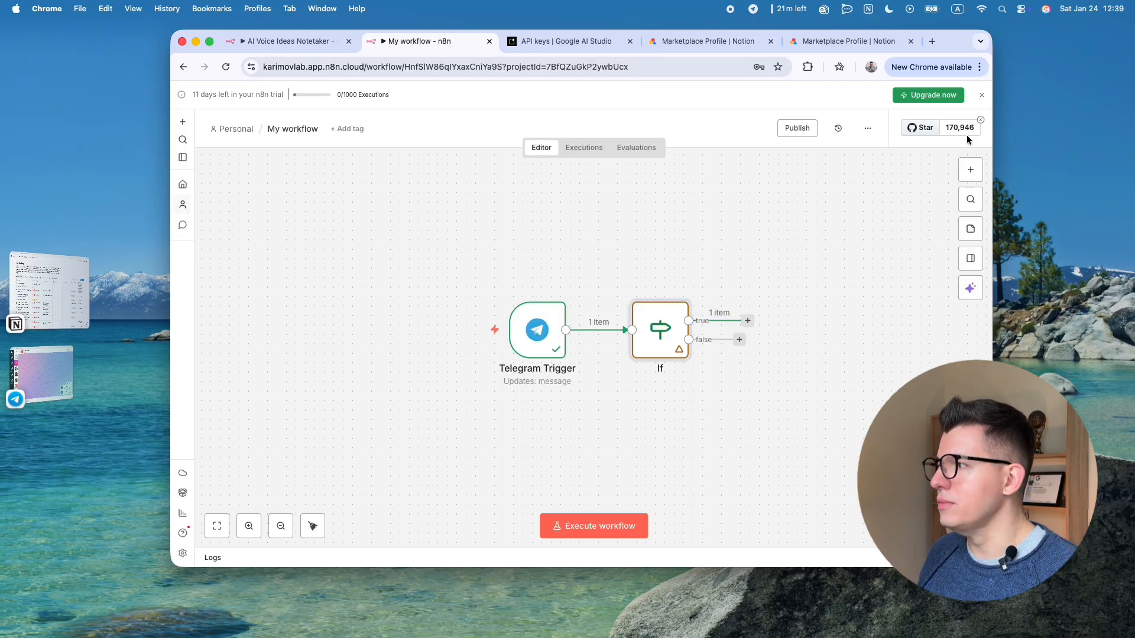
# Review the voice messages in the bot's Telegram chat against the workflow, ending back in n8n in Chrome.
pyautogui.moveTo(681, 356)
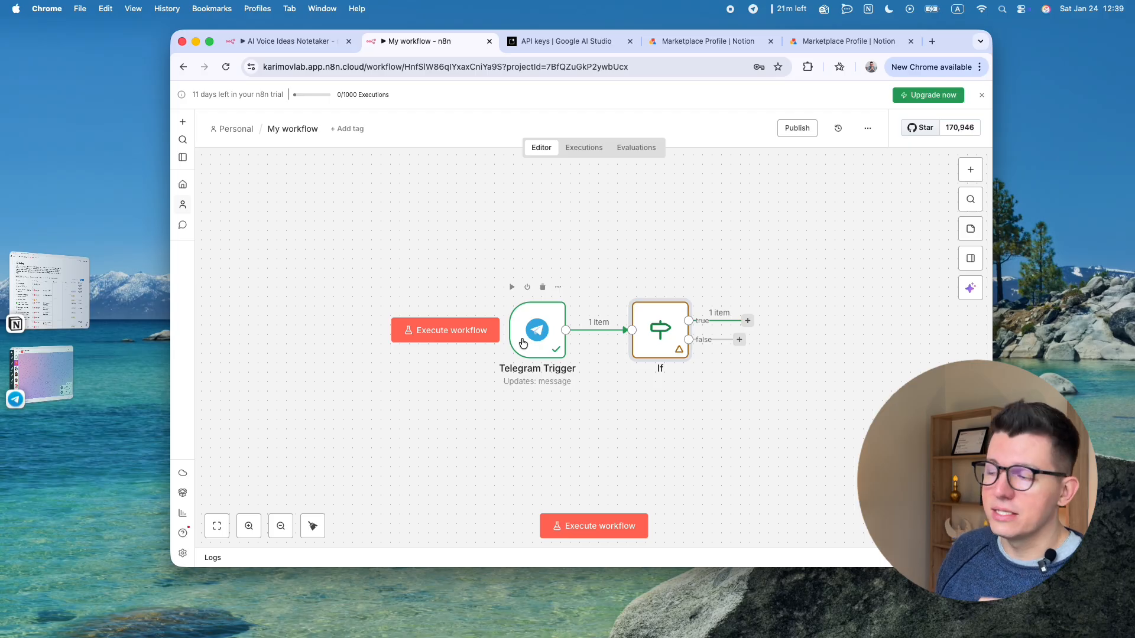
pyautogui.click(44, 378)
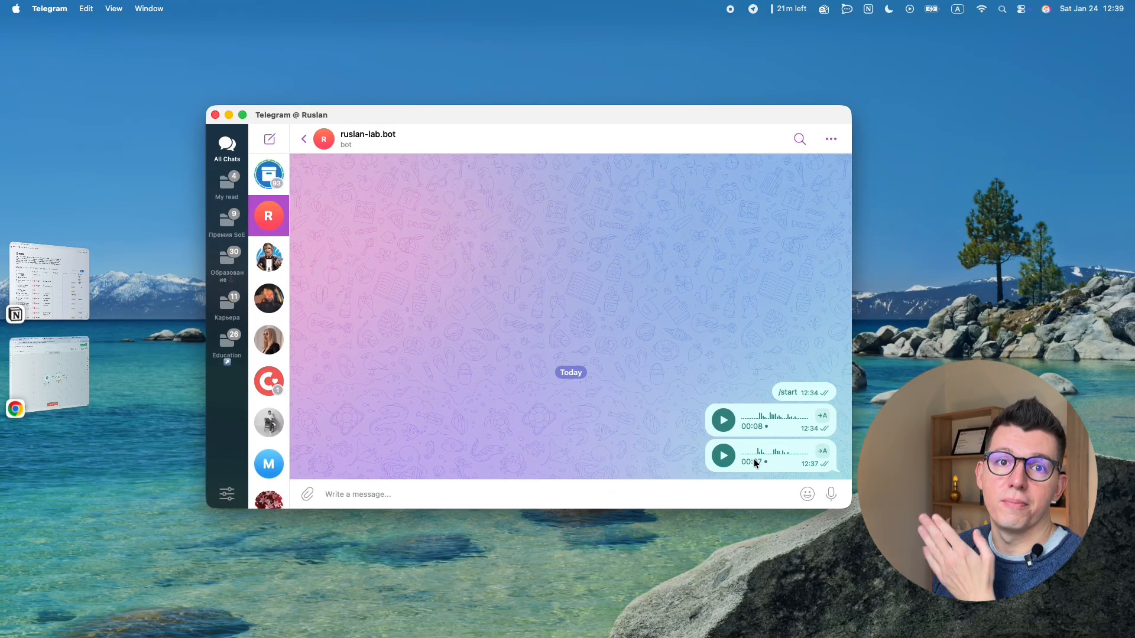
pyautogui.click(56, 384)
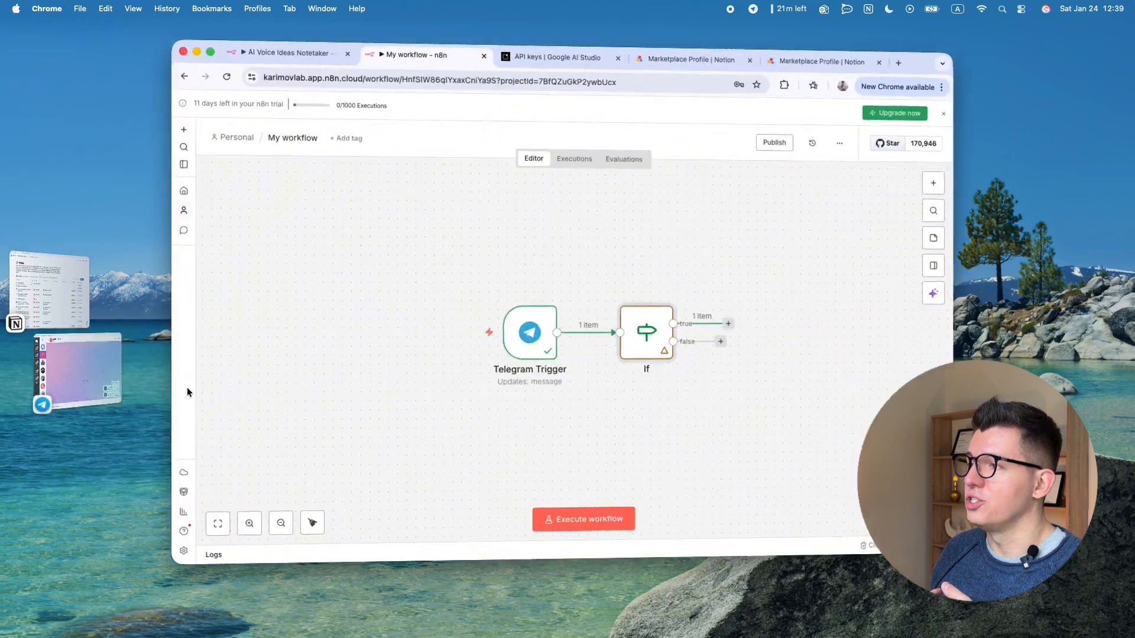
pyautogui.click(41, 374)
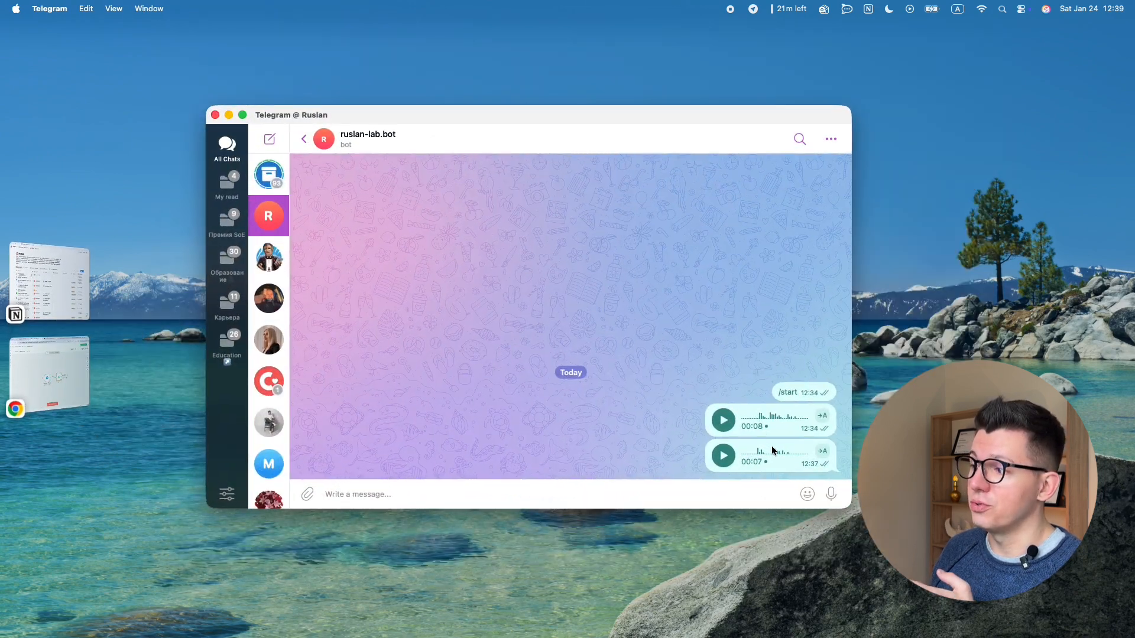
pyautogui.click(50, 375)
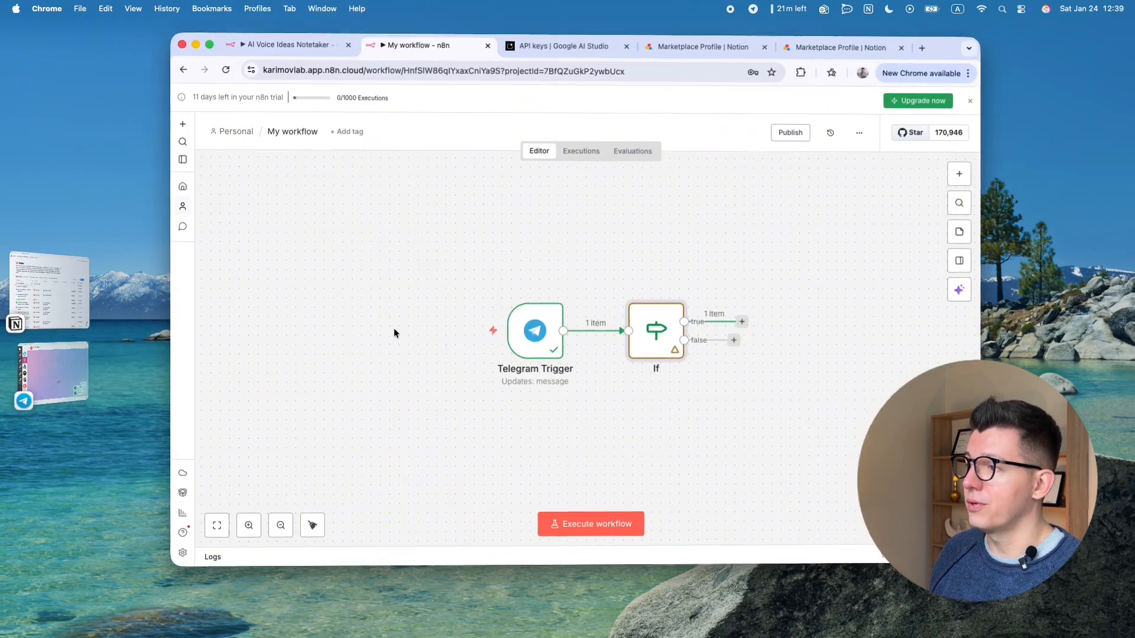
# Pin the Telegram Trigger's voice message output, review the pinned data and execute the workflow with it.
pyautogui.rightClick(545, 330)
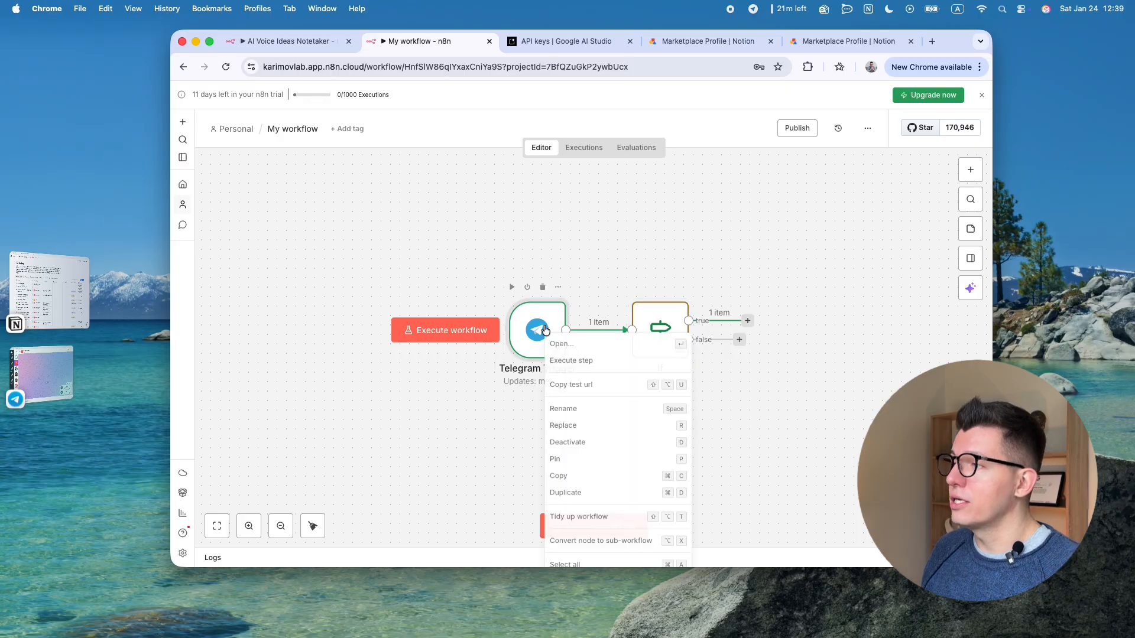
pyautogui.click(596, 466)
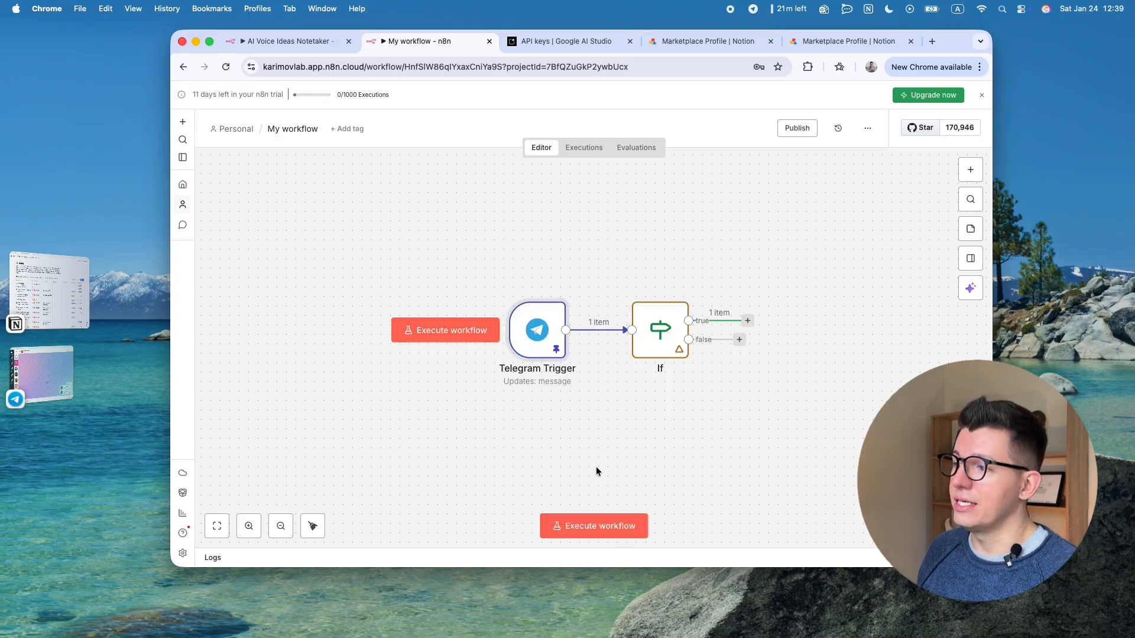
pyautogui.doubleClick(540, 331)
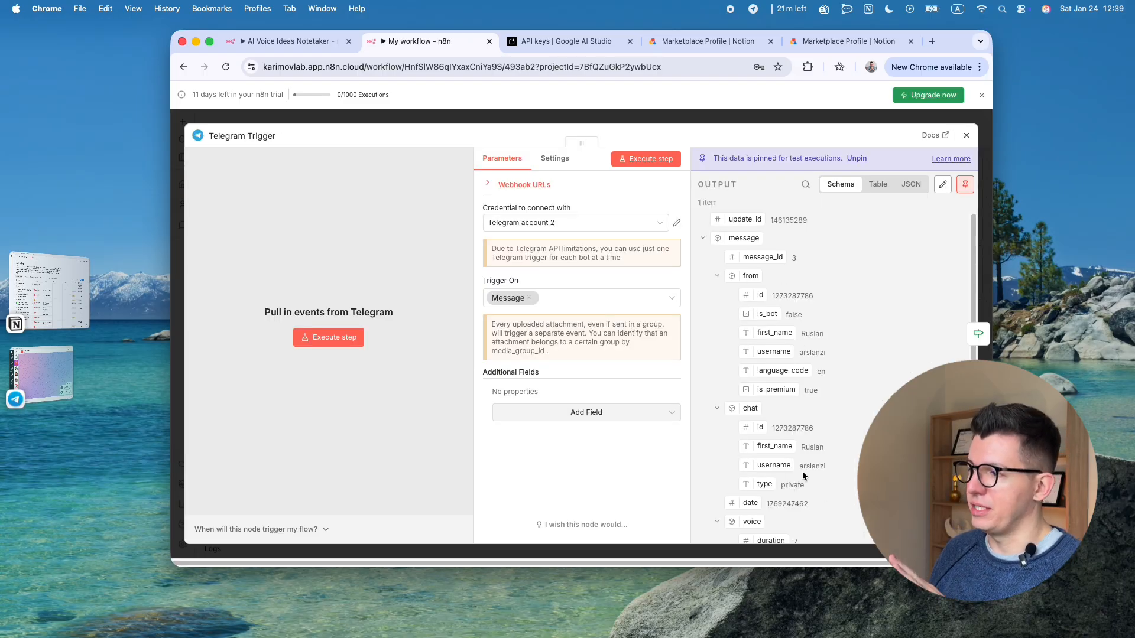
pyautogui.scroll(-3, 800, 467)
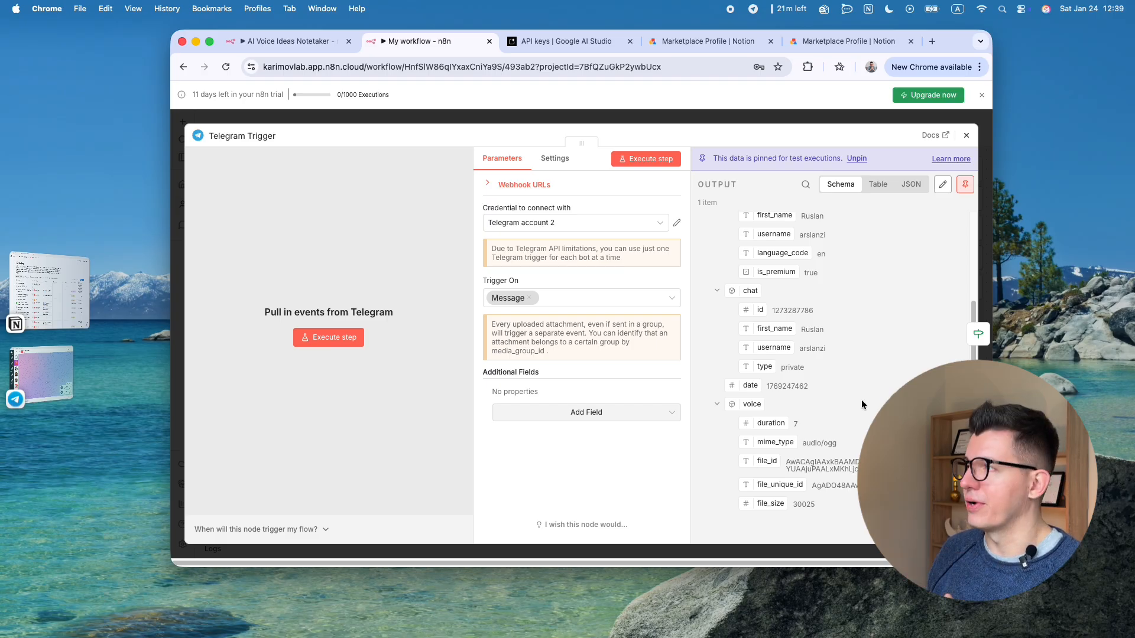
pyautogui.click(966, 135)
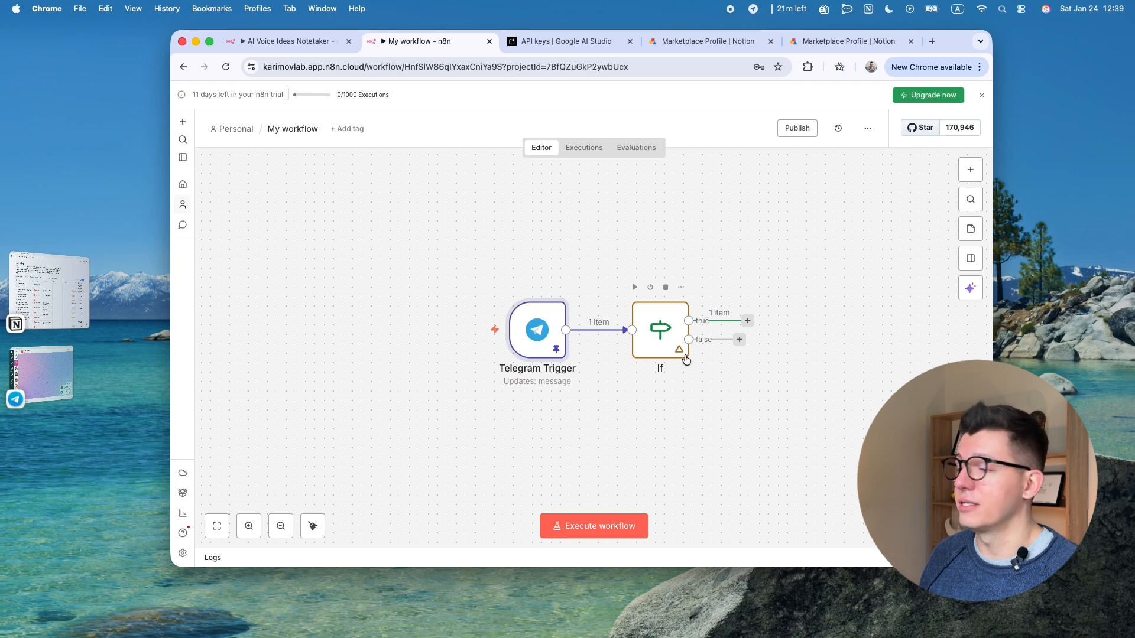
pyautogui.moveTo(535, 331)
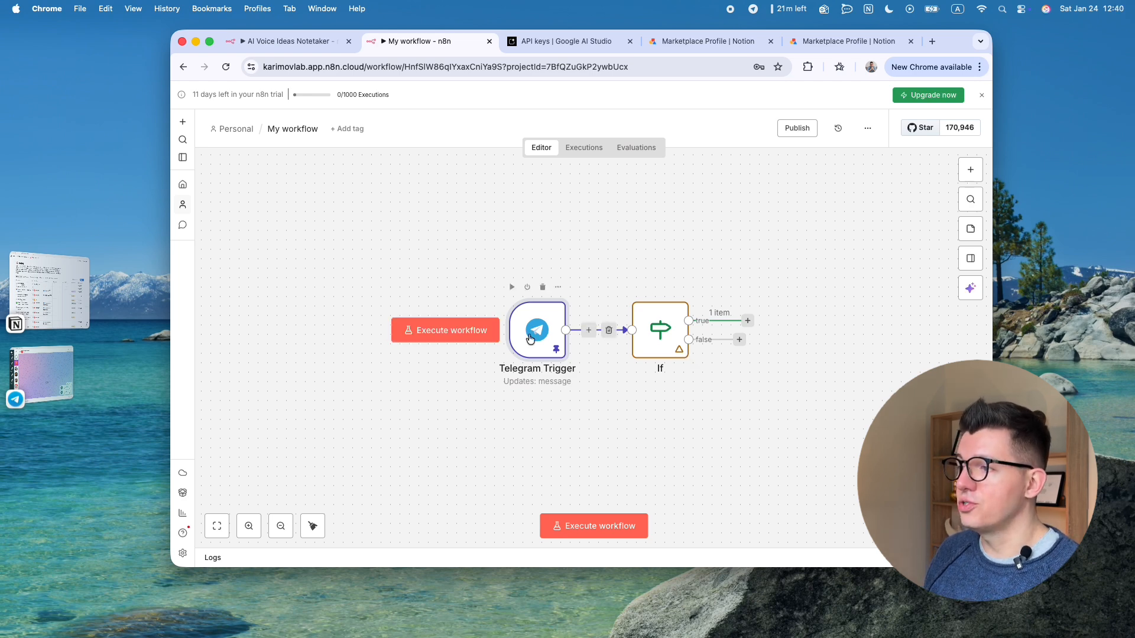
pyautogui.click(456, 330)
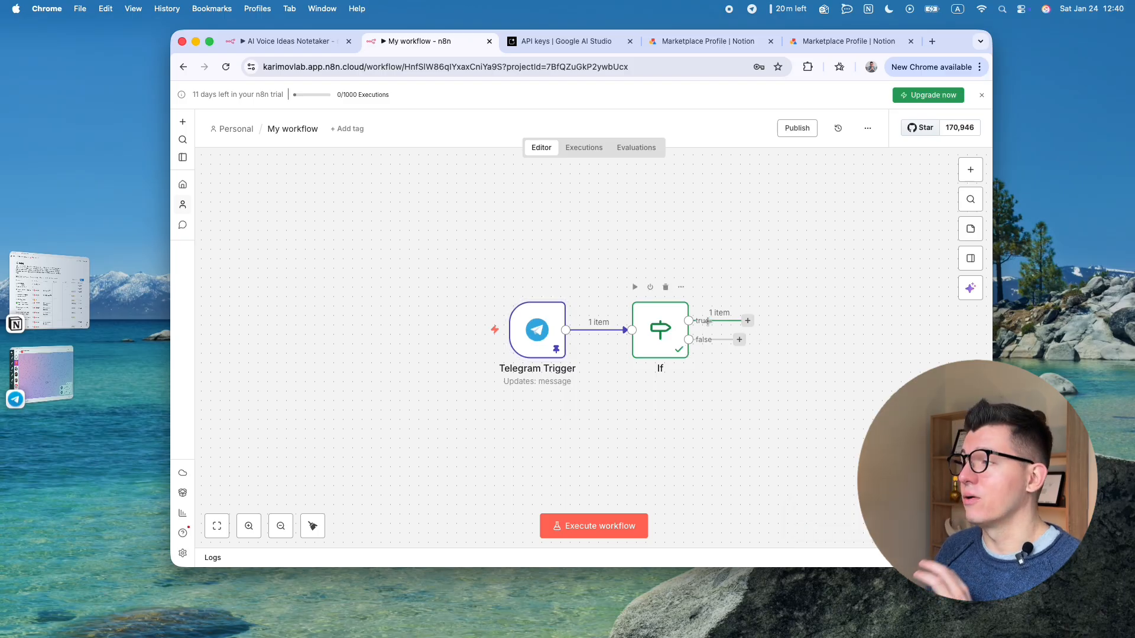
# Add a Telegram Get a file node to the If node's true branch.
pyautogui.click(748, 322)
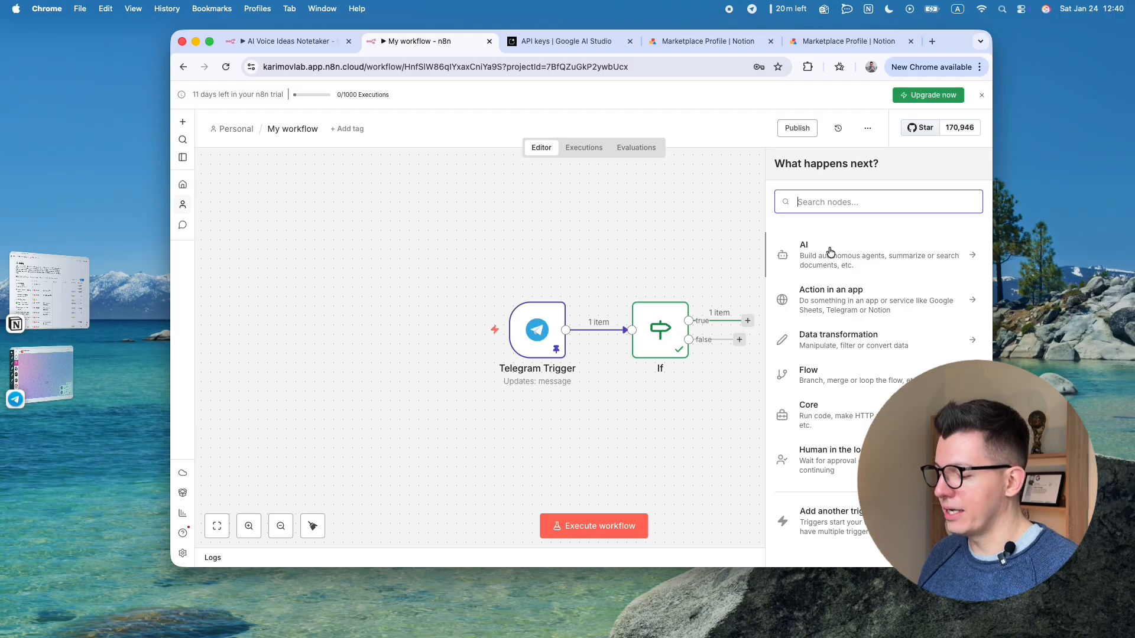
pyautogui.write('tele')
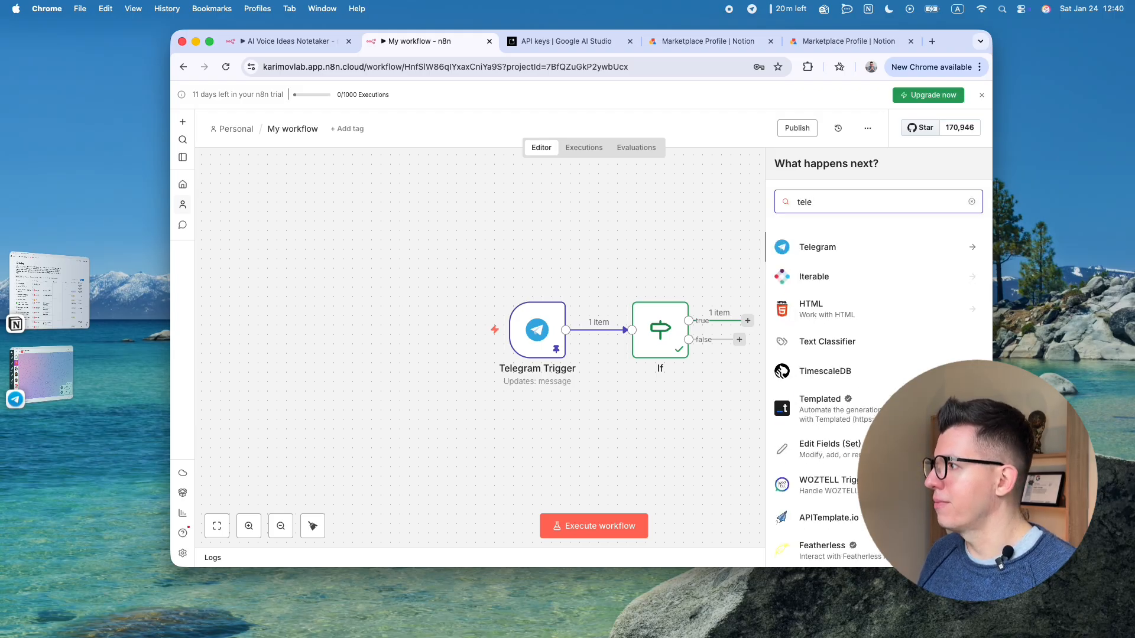
pyautogui.click(862, 247)
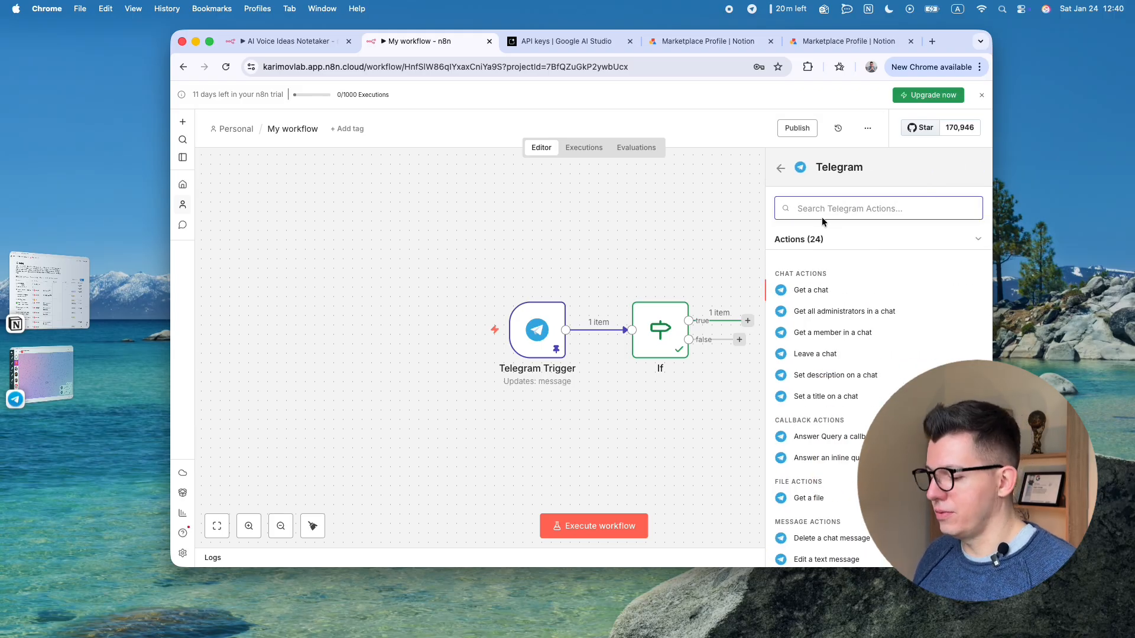
pyautogui.write('get a')
pyautogui.click(808, 292)
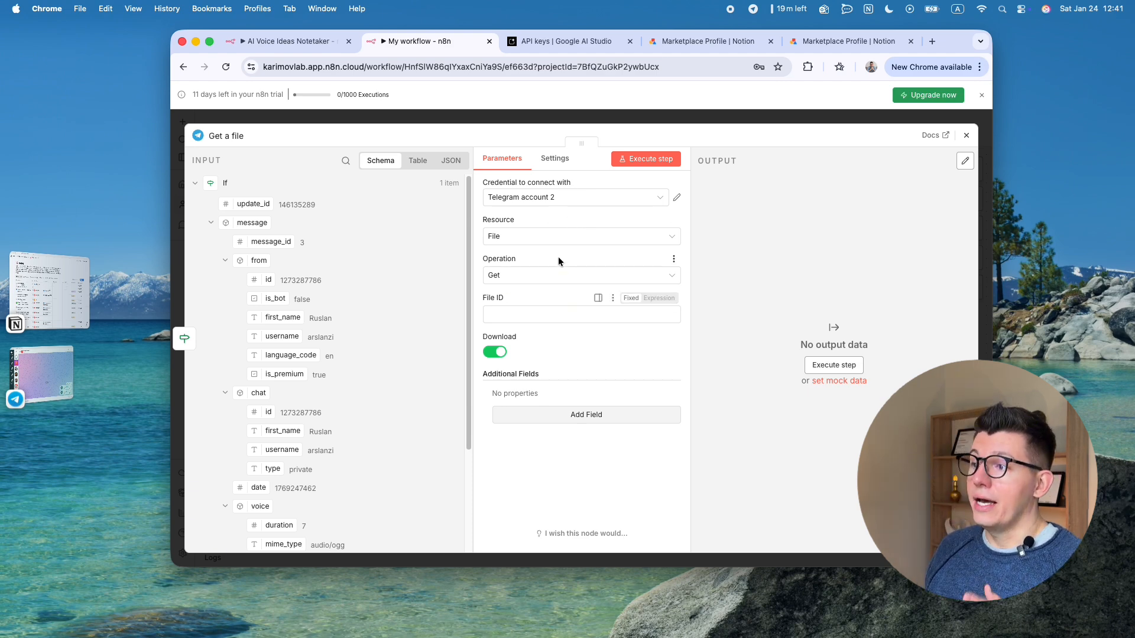
# Map the Get a file node's File ID to the incoming voice file_id, {{ $json.message.voice.file_id }}, keeping the Get operation.
pyautogui.click(675, 275)
pyautogui.click(675, 275)
pyautogui.click(523, 313)
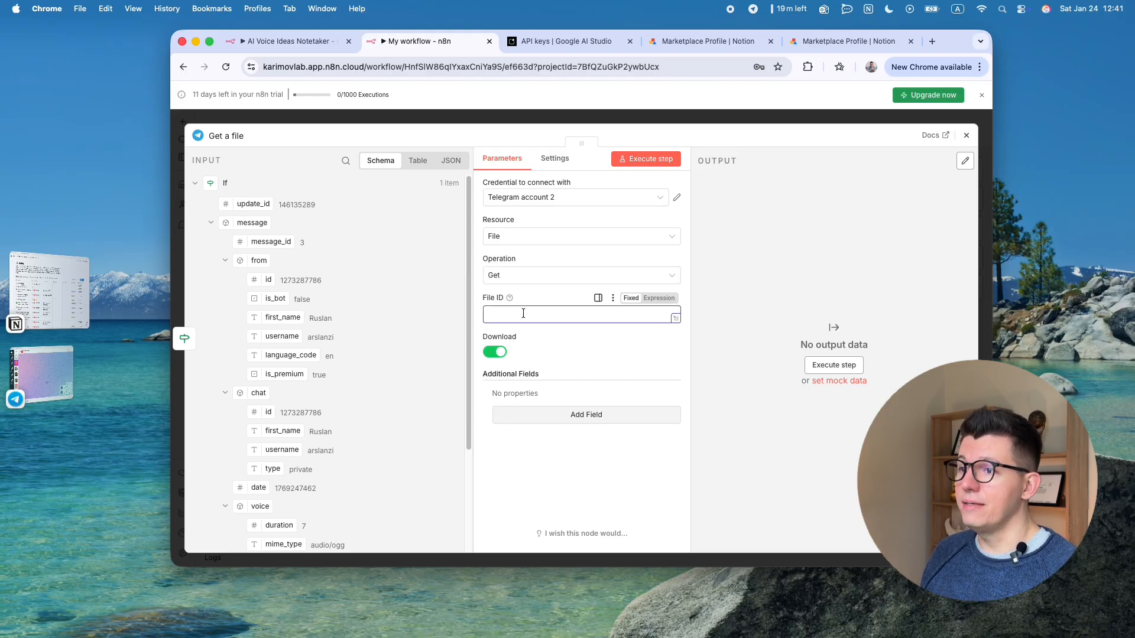
pyautogui.scroll(-5, 377, 387)
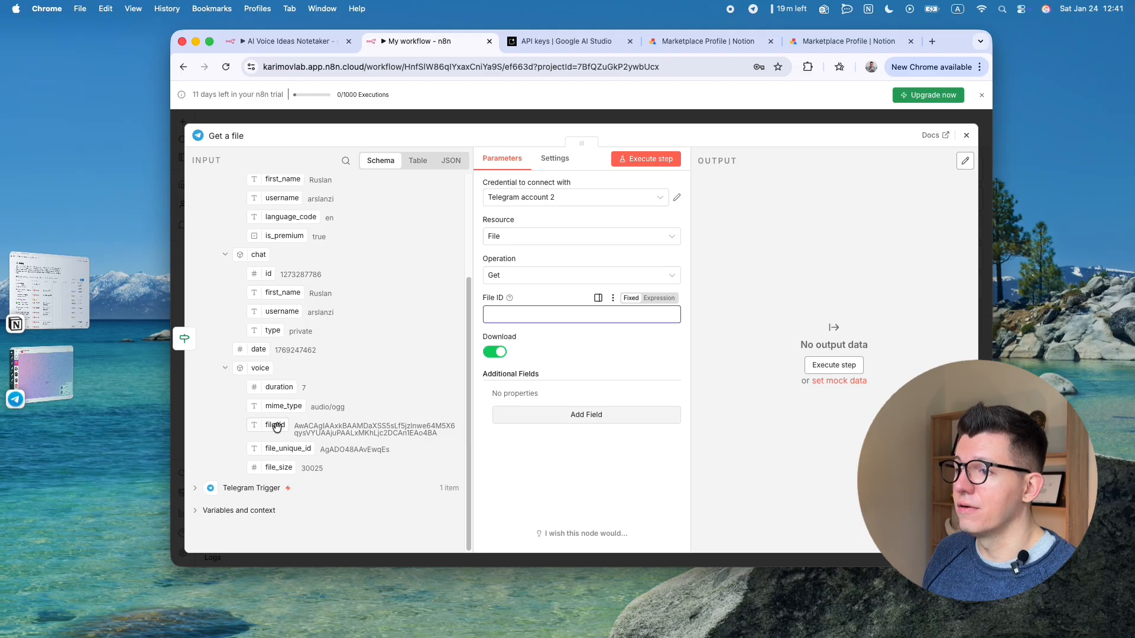
pyautogui.moveTo(274, 426); pyautogui.dragTo(547, 315)
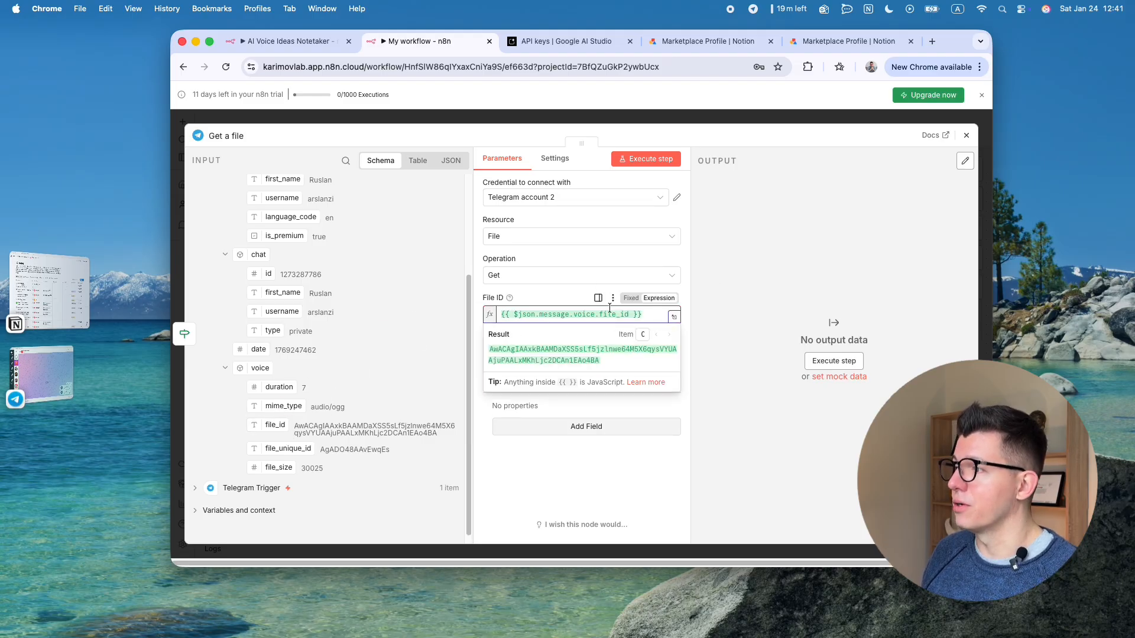
pyautogui.click(549, 297)
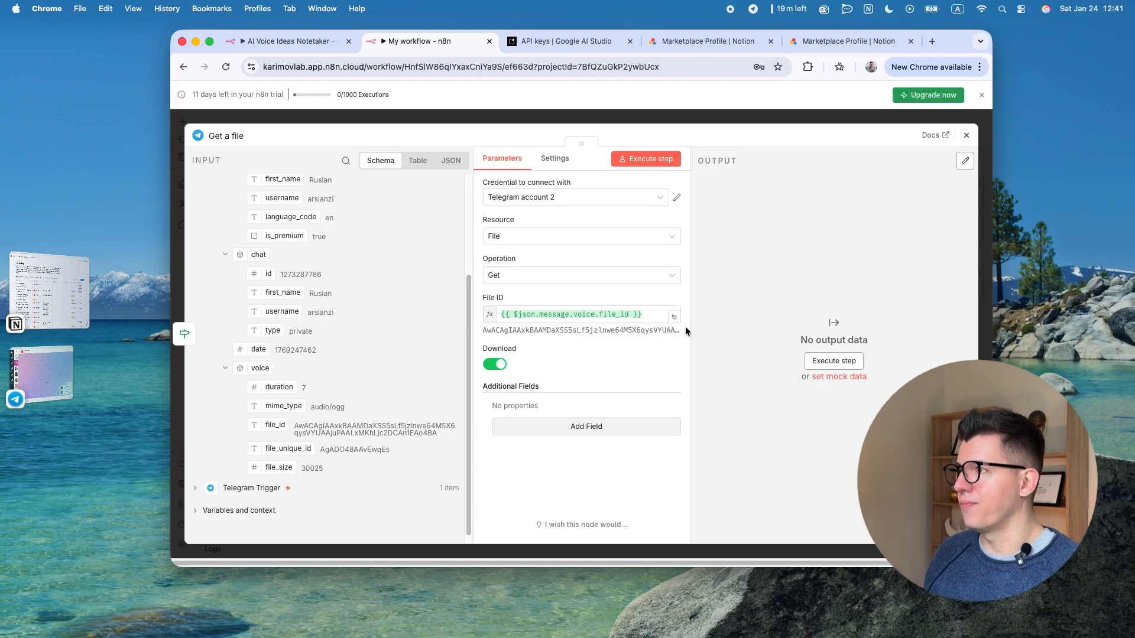
# Execute the Get a file step, examine the name of its binary output field and close the node.
pyautogui.click(640, 156)
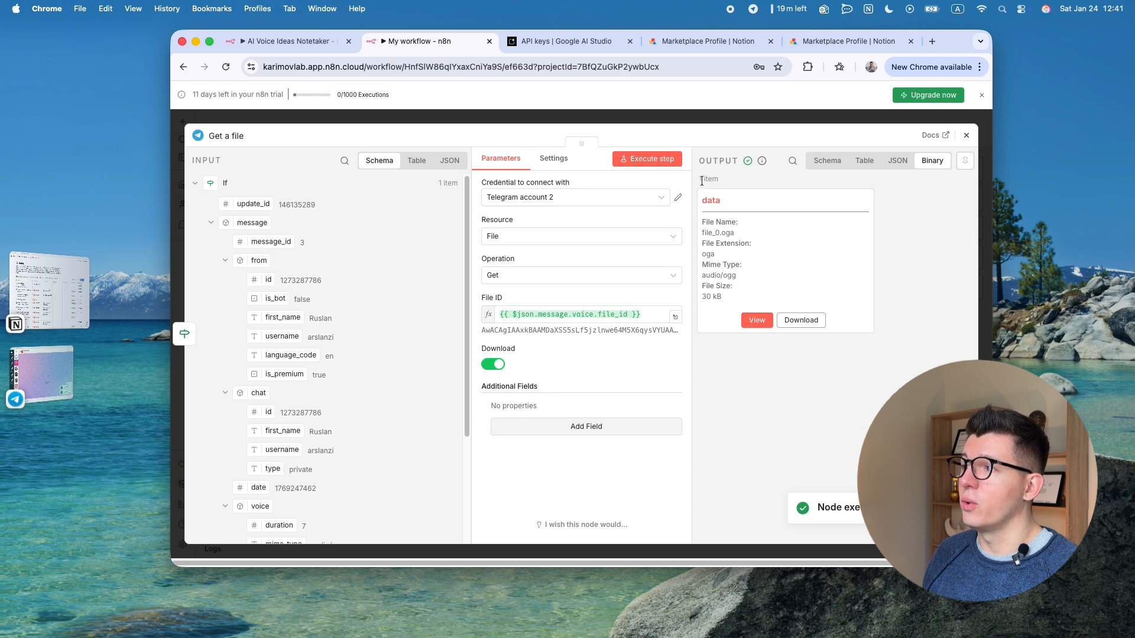
pyautogui.moveTo(701, 199); pyautogui.dragTo(738, 207)
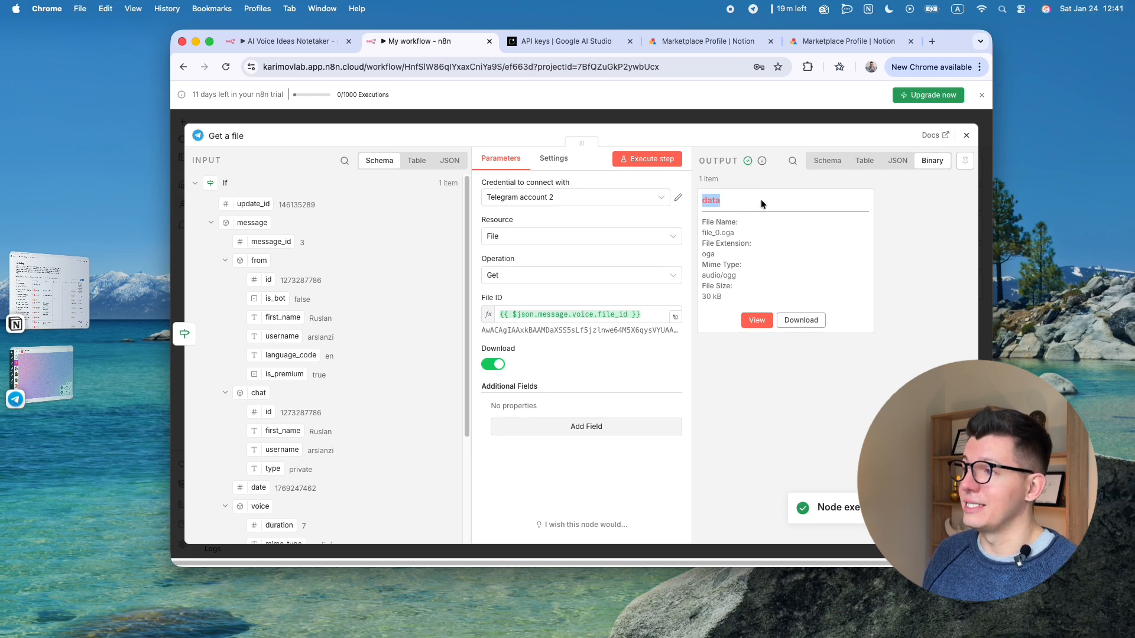
pyautogui.click(966, 135)
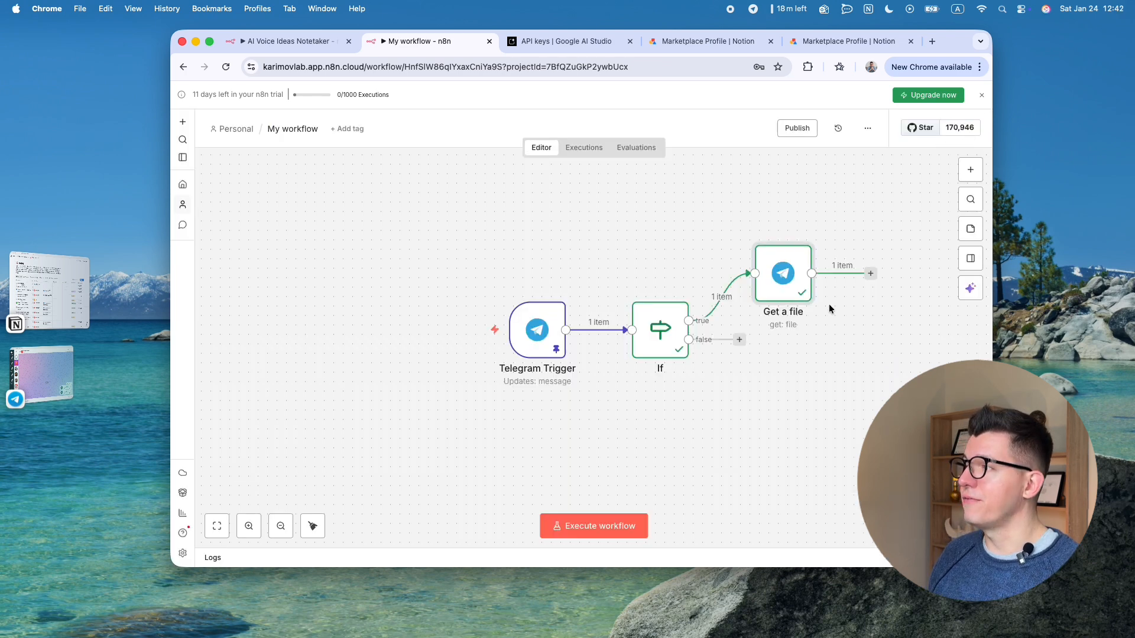
# Tidy up the layout of the workflow's nodes on the canvas.
pyautogui.moveTo(808, 405); pyautogui.dragTo(655, 393)
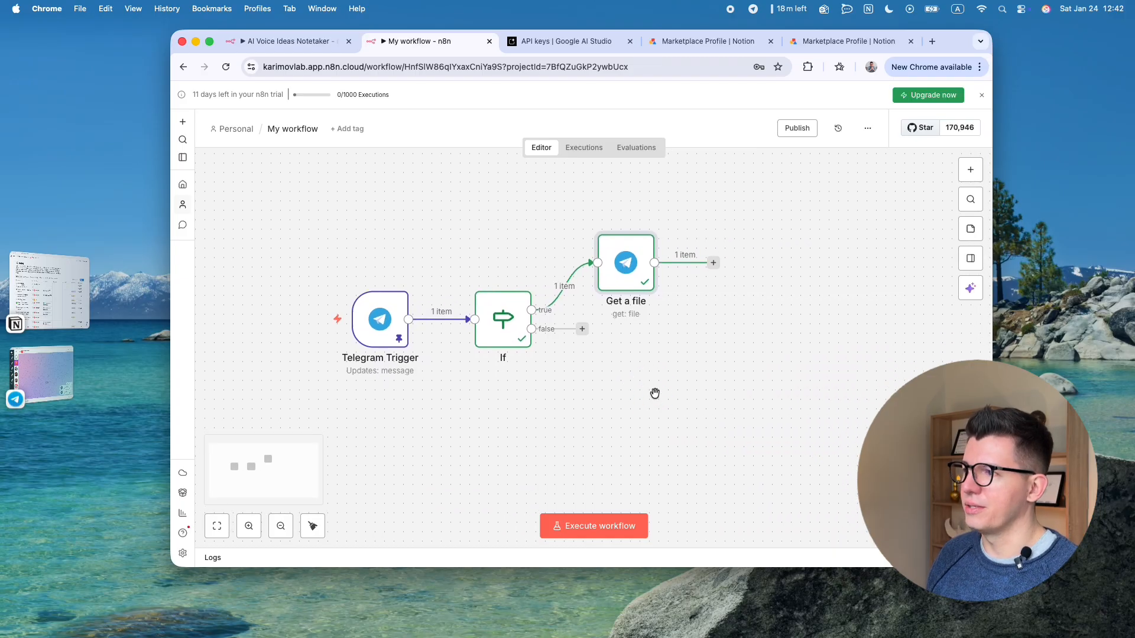
pyautogui.click(312, 526)
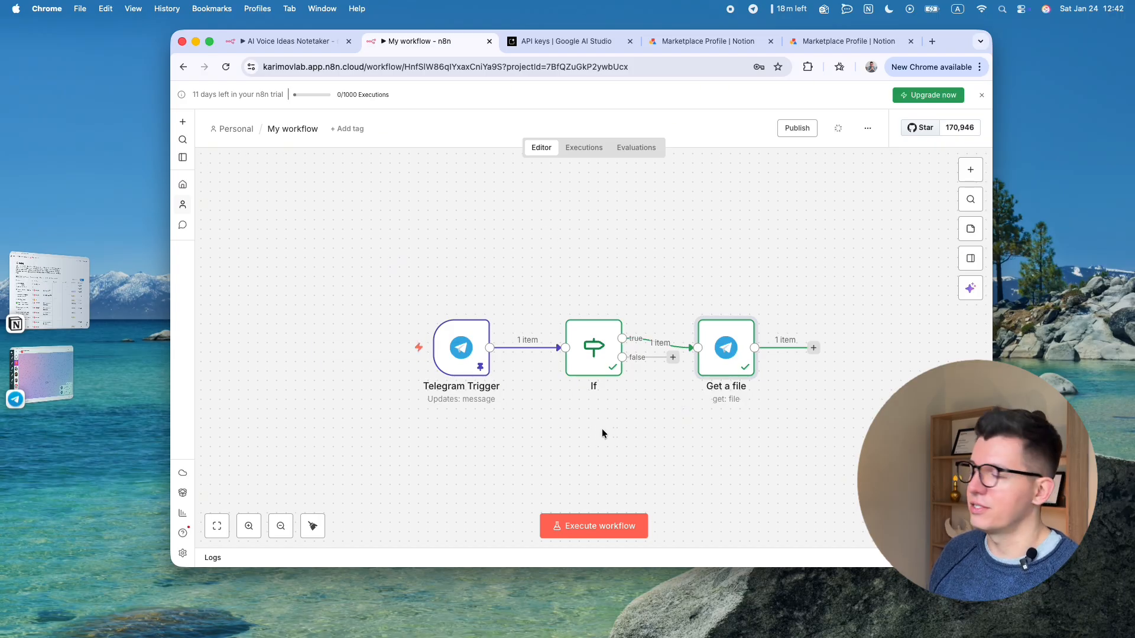
# Add a Google Gemini node with the Analyze audio action after the Get a file node.
pyautogui.moveTo(785, 445); pyautogui.dragTo(628, 413)
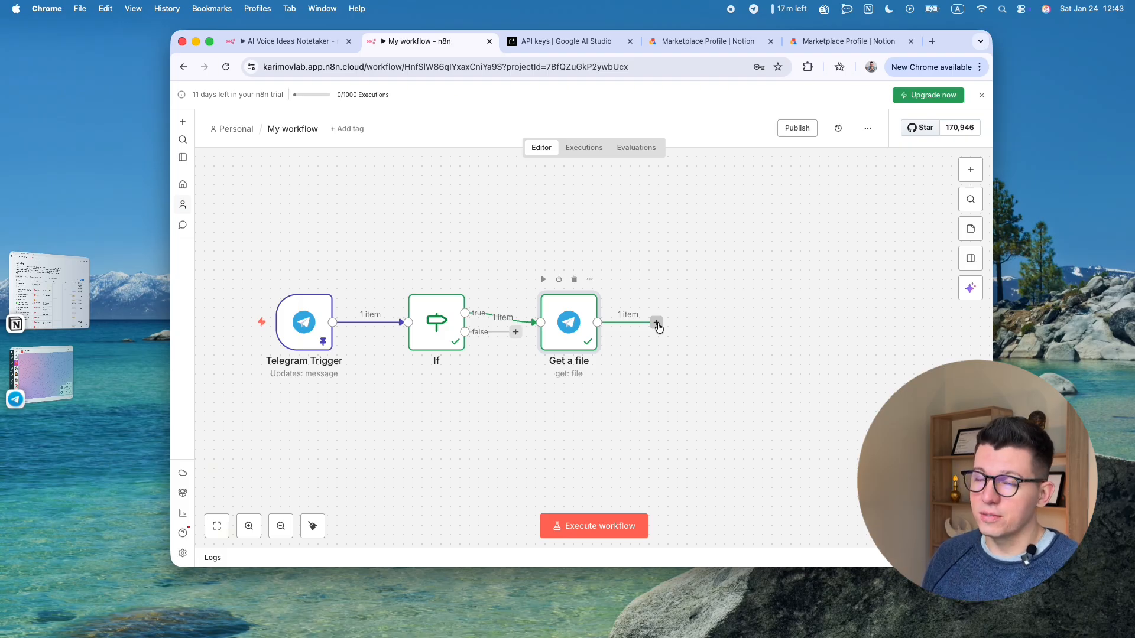
pyautogui.click(657, 322)
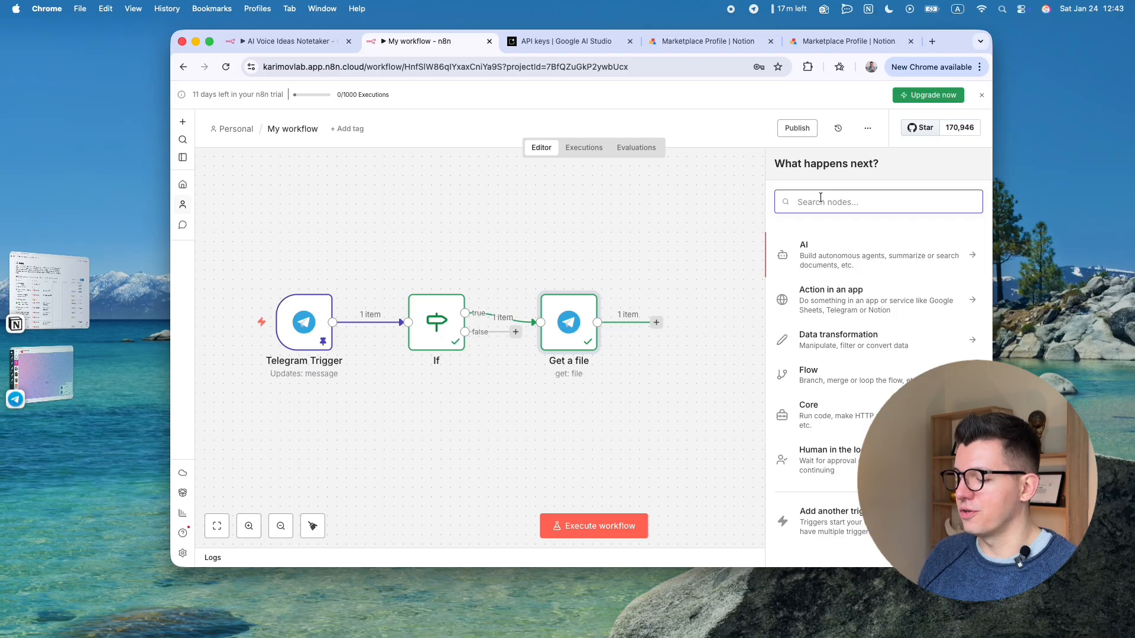
pyautogui.write('Gem')
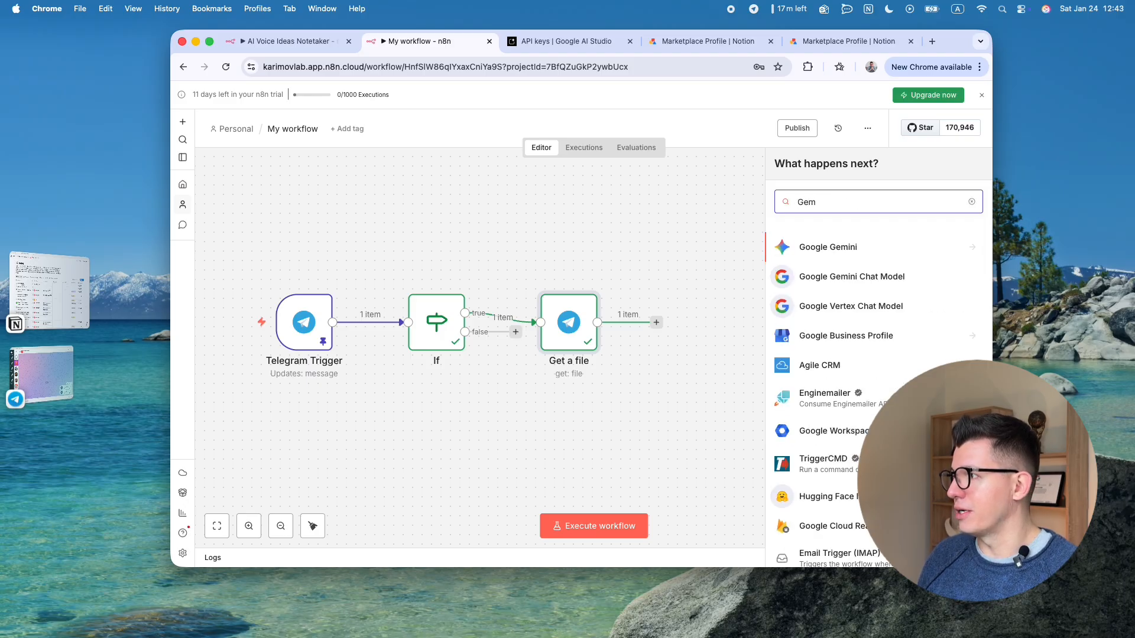
pyautogui.click(841, 247)
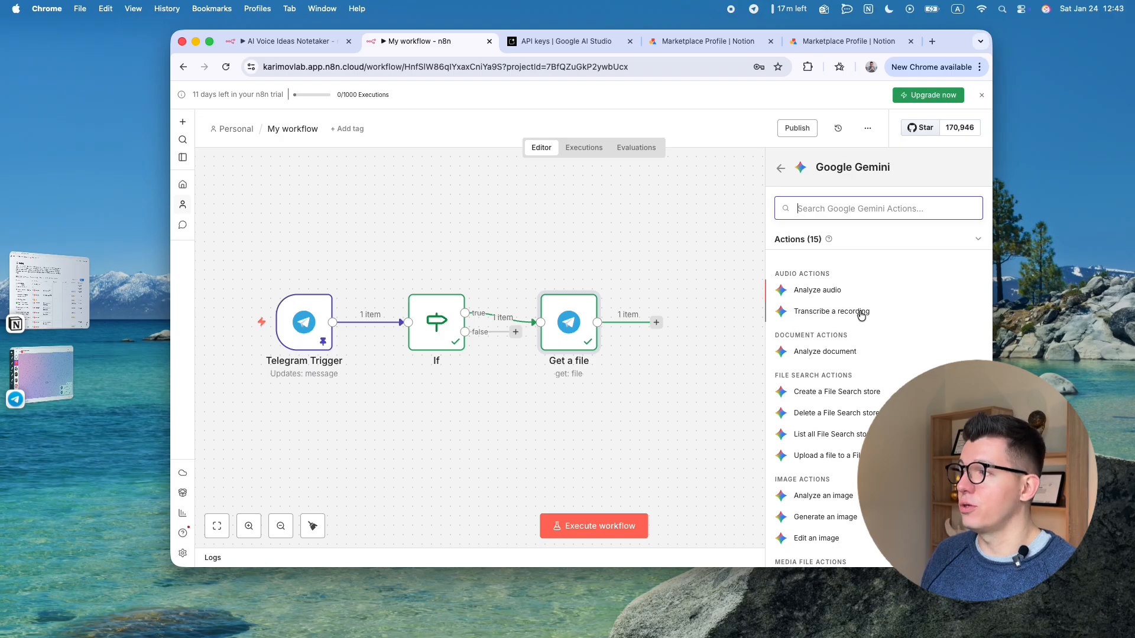
pyautogui.click(802, 290)
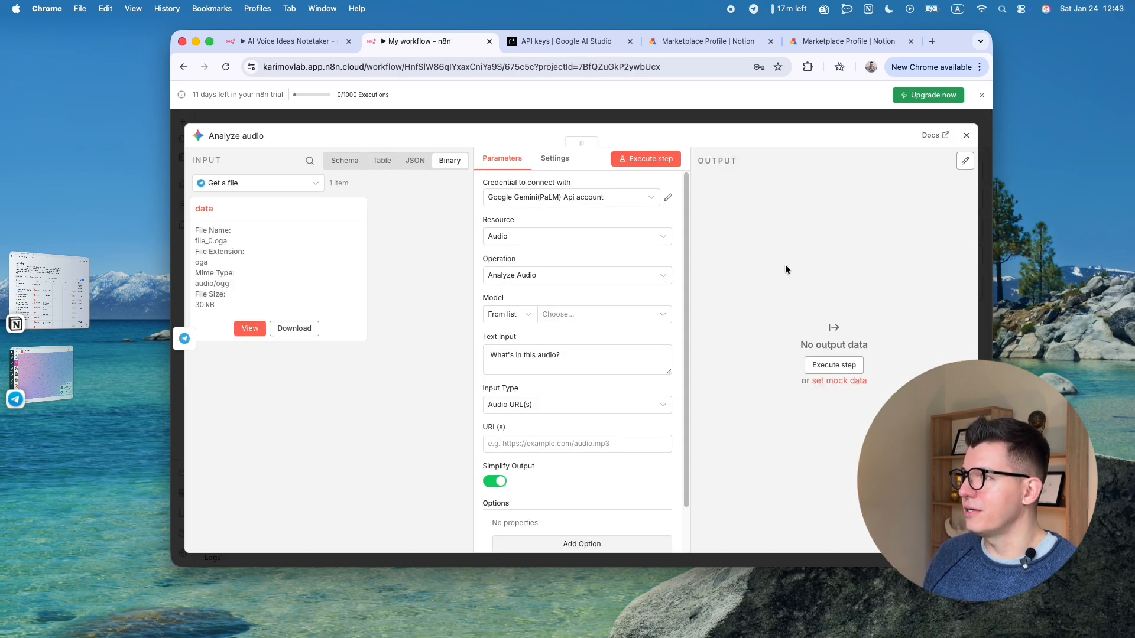
# Create and save a new Google Gemini credential for the node, pasting the API key copied from Google AI Studio.
pyautogui.click(642, 204)
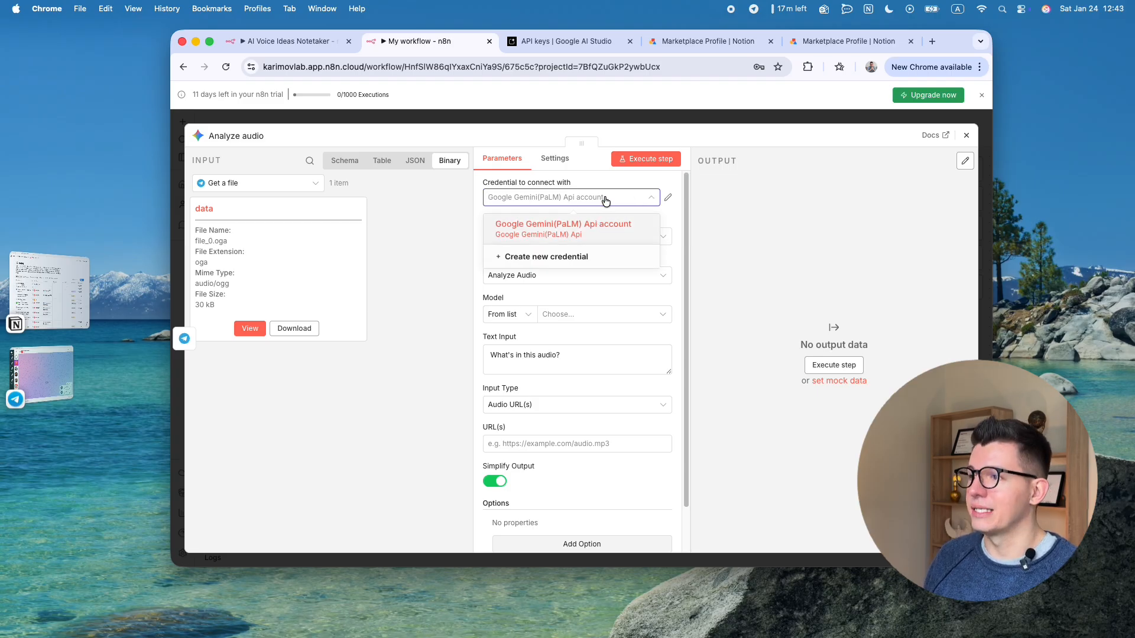
pyautogui.click(596, 258)
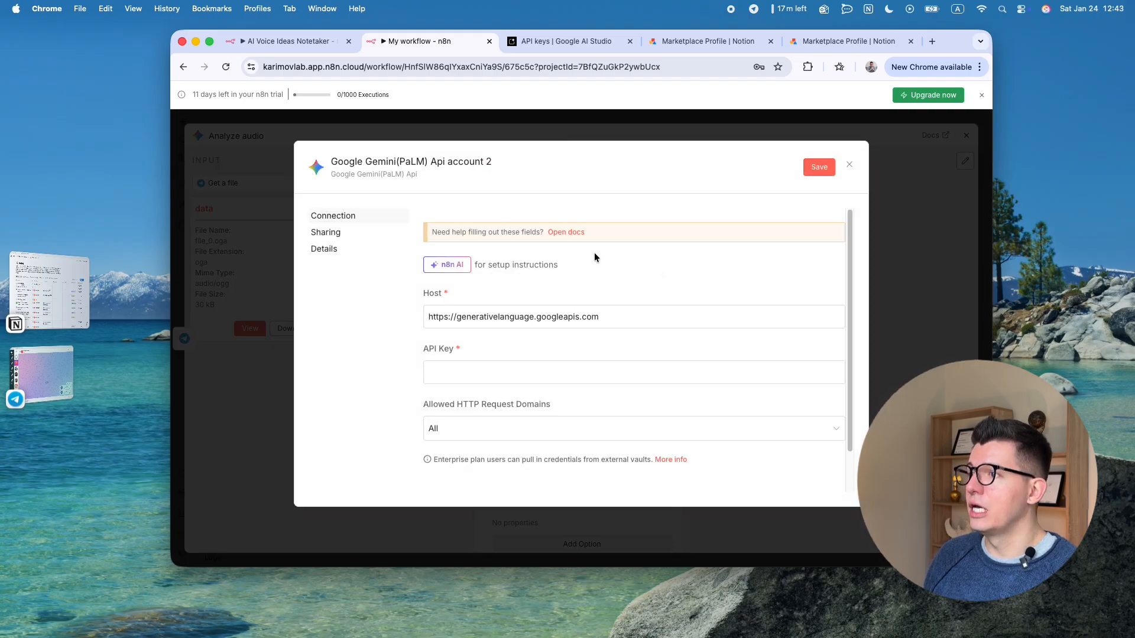
pyautogui.click(532, 41)
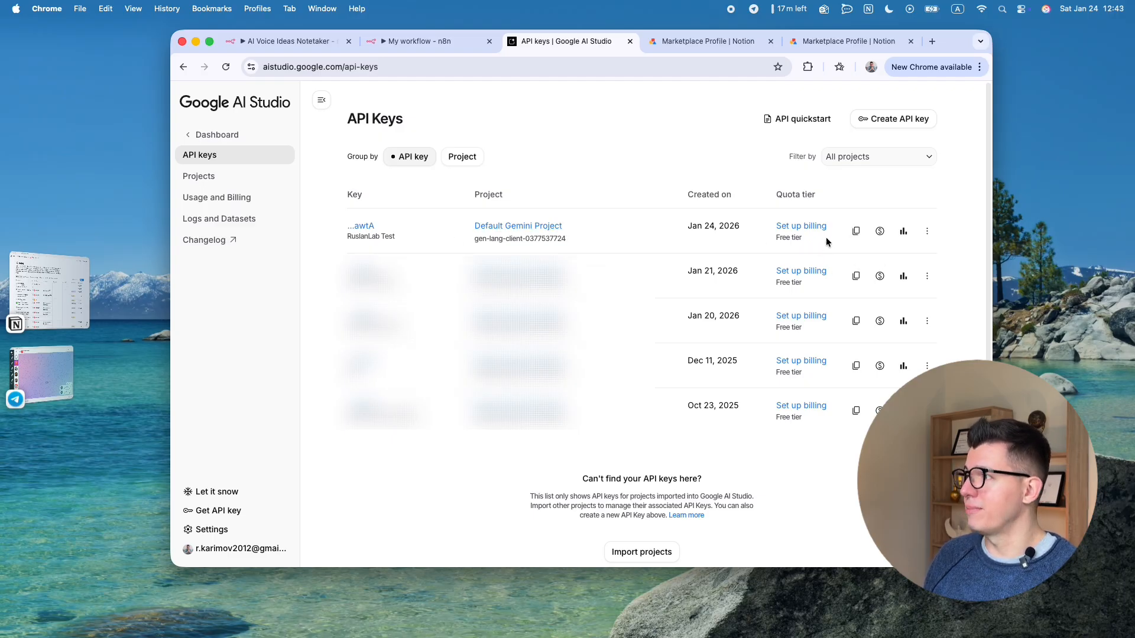
pyautogui.click(856, 231)
pyautogui.click(427, 41)
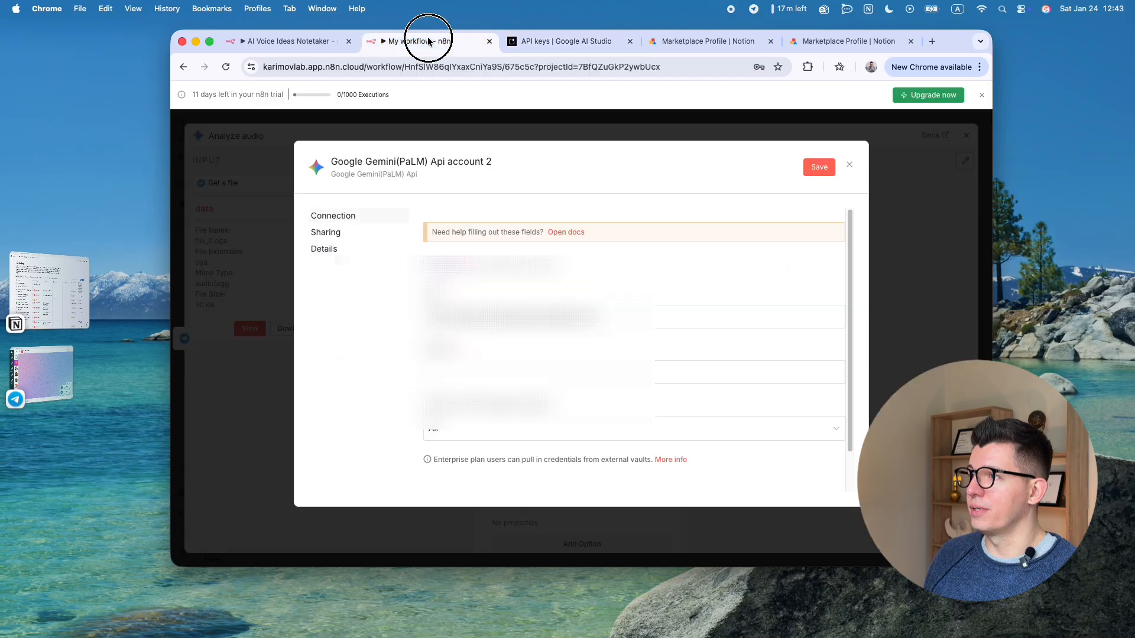
pyautogui.click(469, 371)
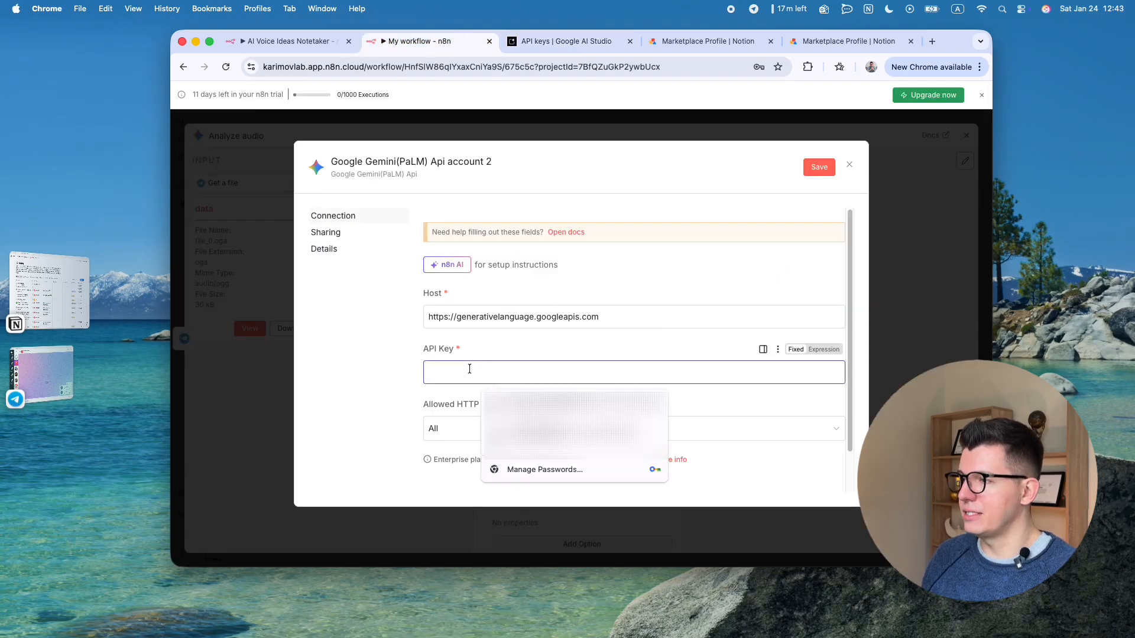
pyautogui.press('super+v')
pyautogui.click(818, 170)
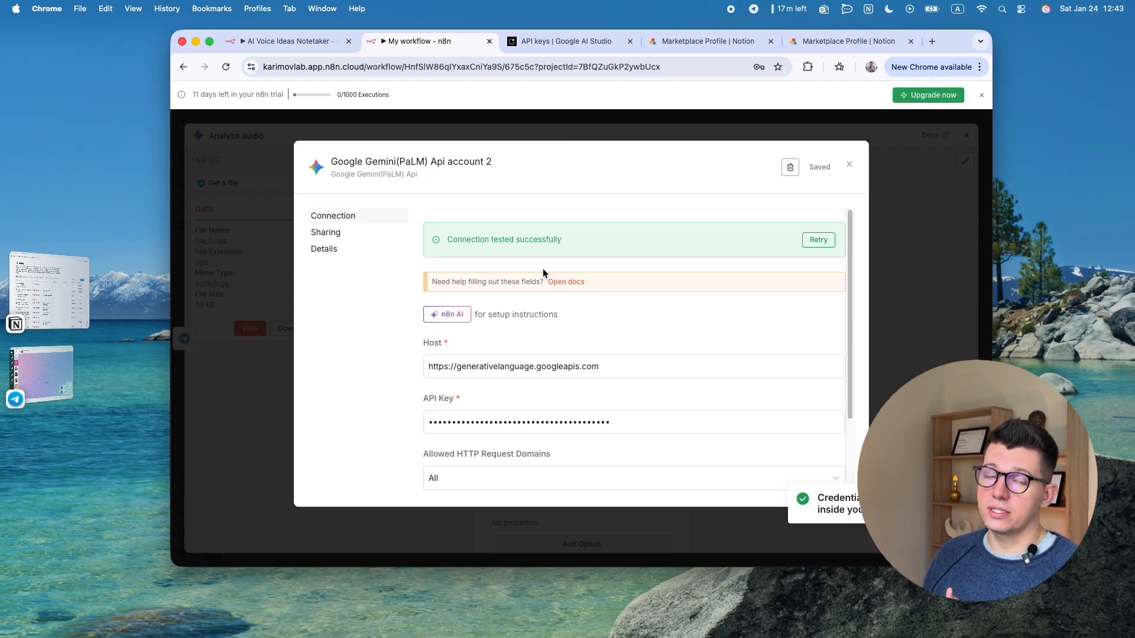
pyautogui.click(849, 167)
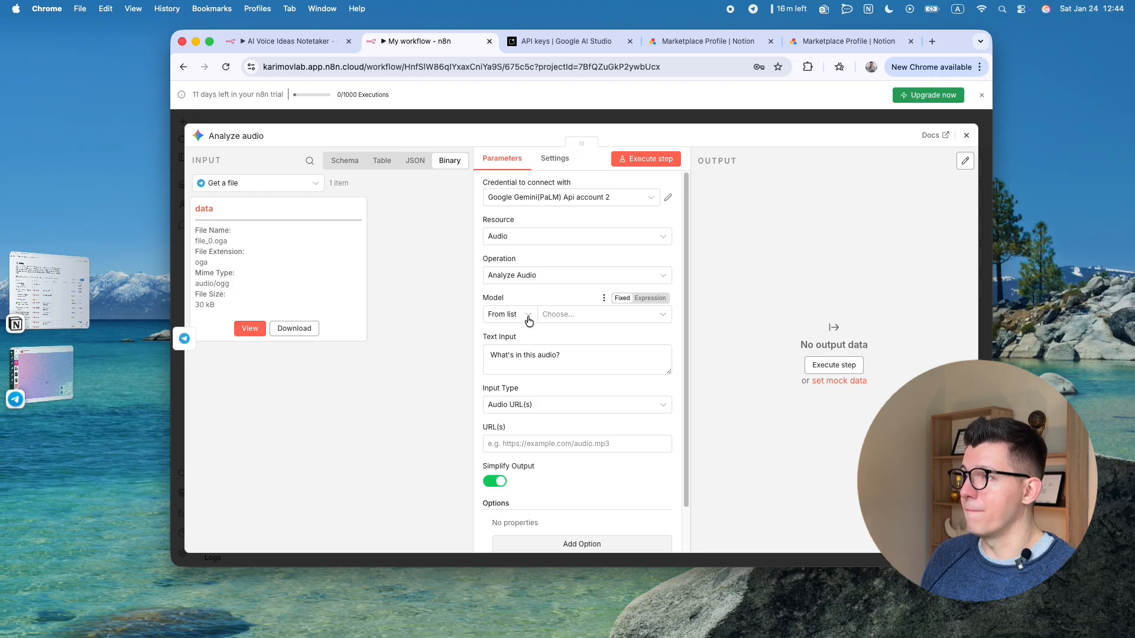
# Select models/gemini-2.5-flash and replace the Text Input with the Creative Strategist prompt requesting JSON with title, summary, expansion, knowledge_bridge and transcript, then review it.
pyautogui.click(623, 316)
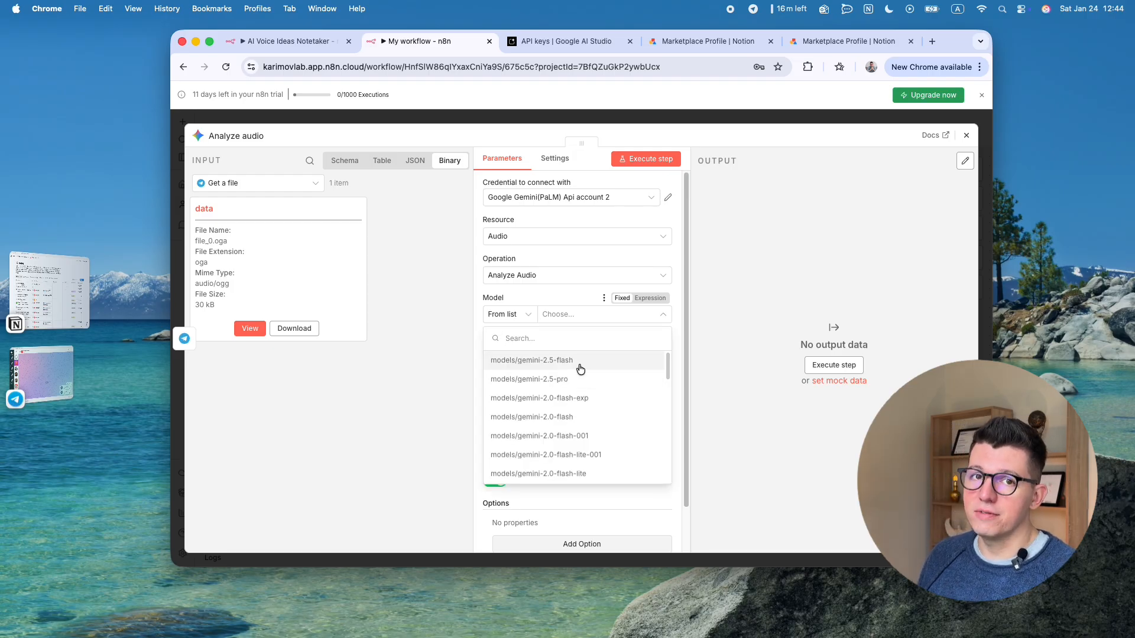
pyautogui.scroll(-2, 627, 388)
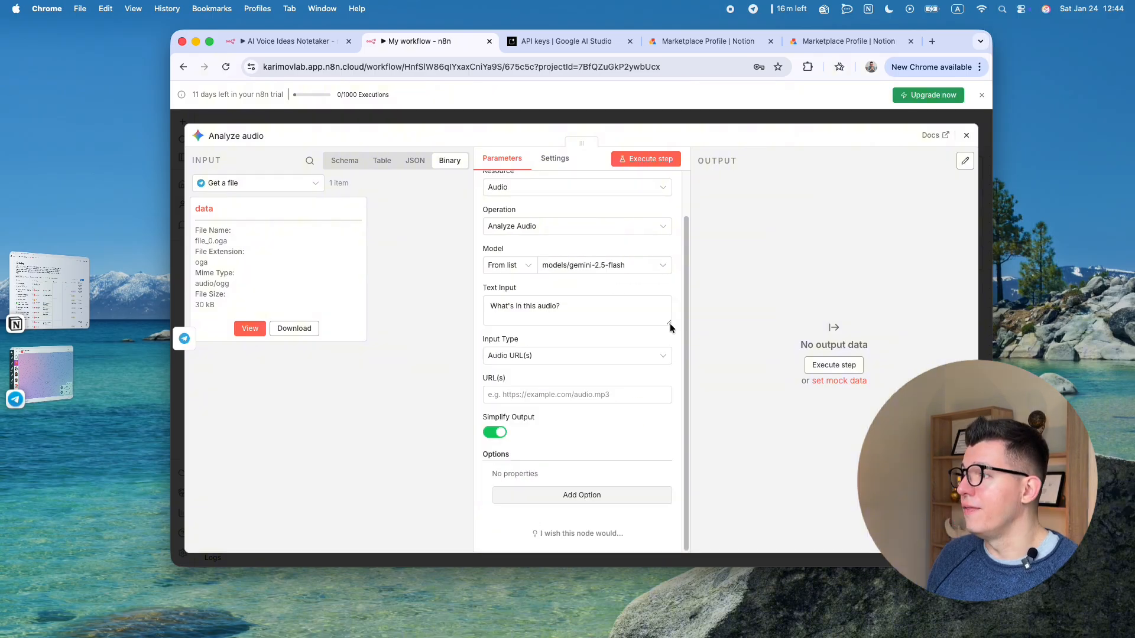
pyautogui.moveTo(669, 324); pyautogui.dragTo(669, 488)
pyautogui.click(589, 330)
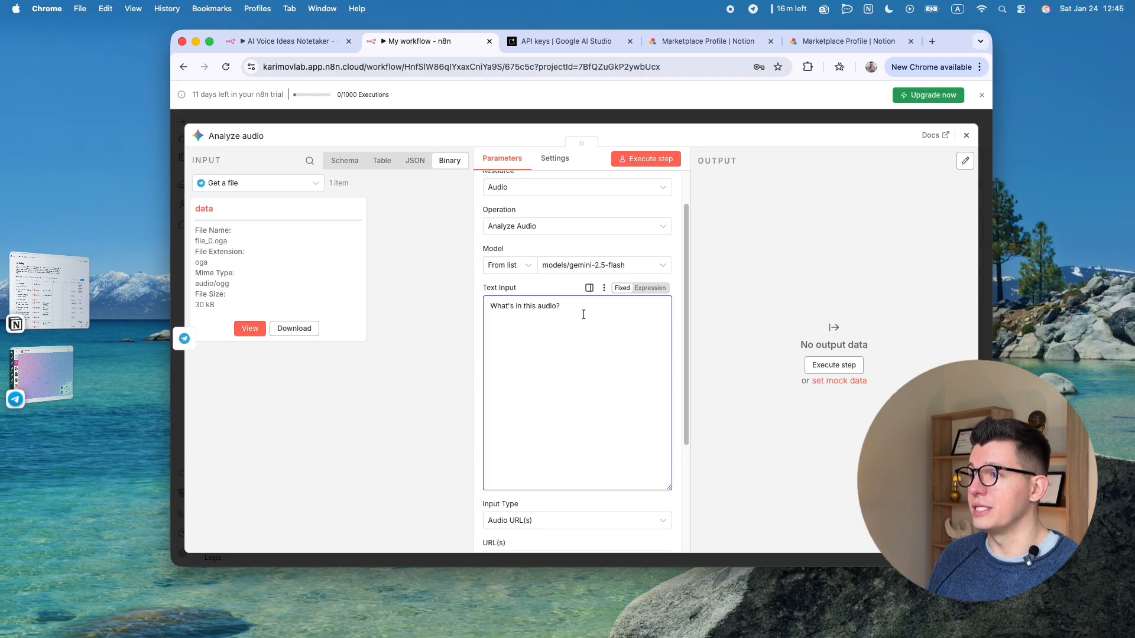
pyautogui.moveTo(584, 314); pyautogui.dragTo(471, 305)
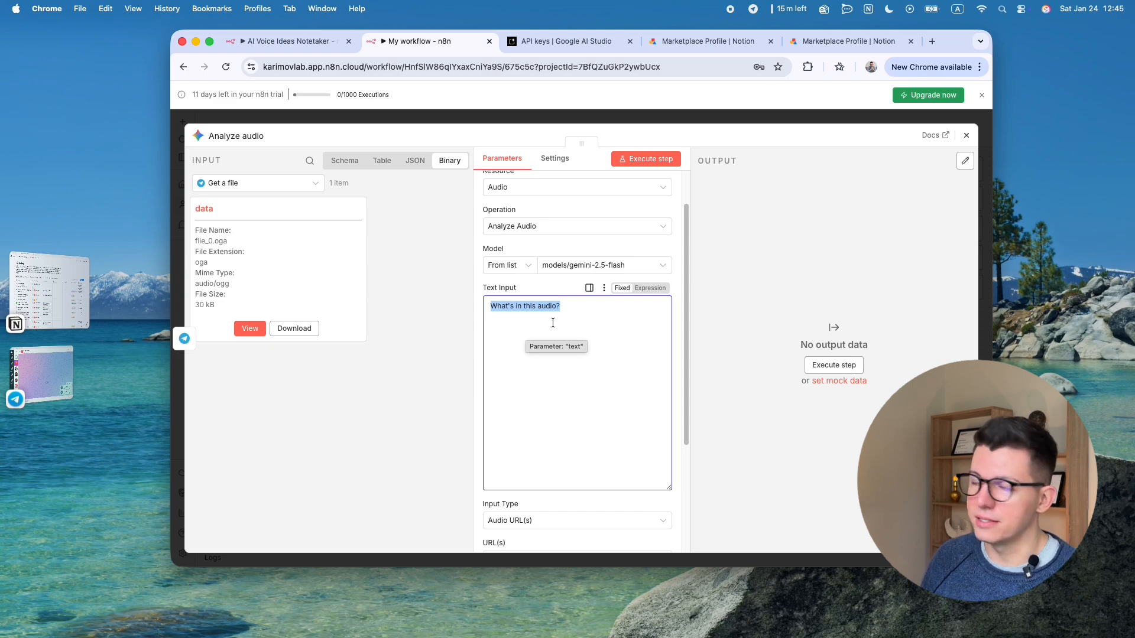
pyautogui.press('cmd+v')
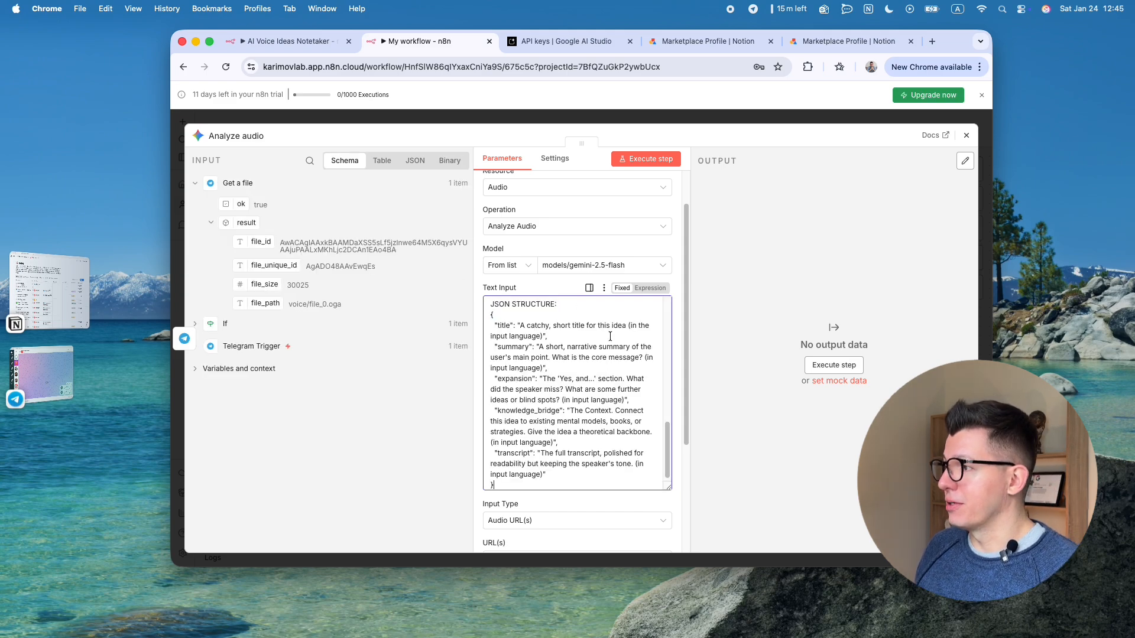
pyautogui.scroll(15, 619, 353)
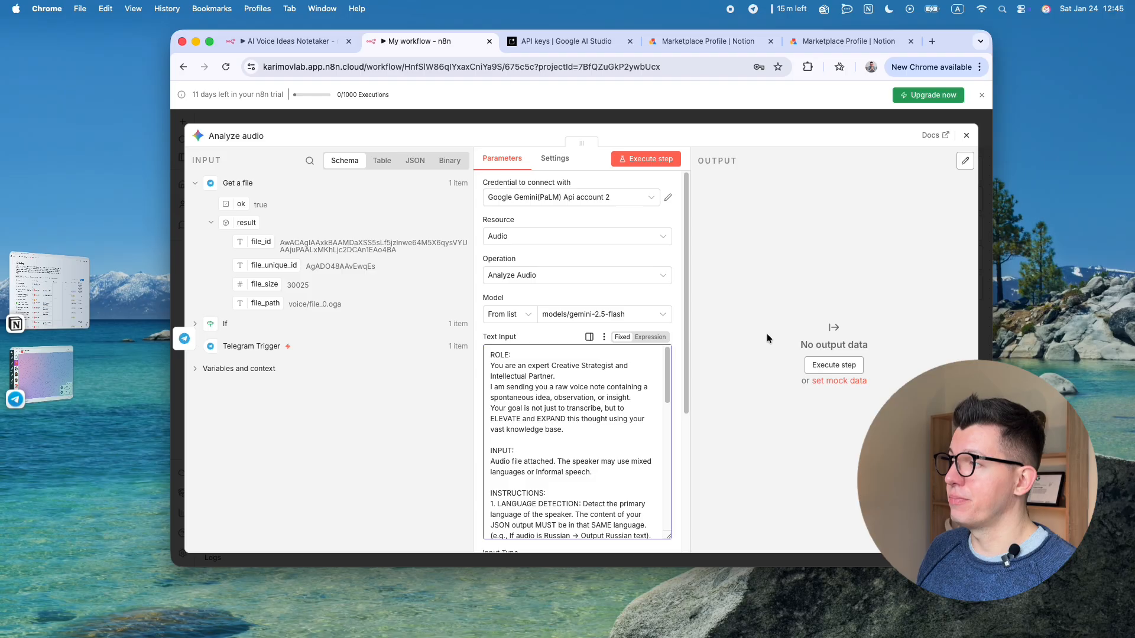
pyautogui.scroll(-2, 674, 326)
pyautogui.click(579, 319)
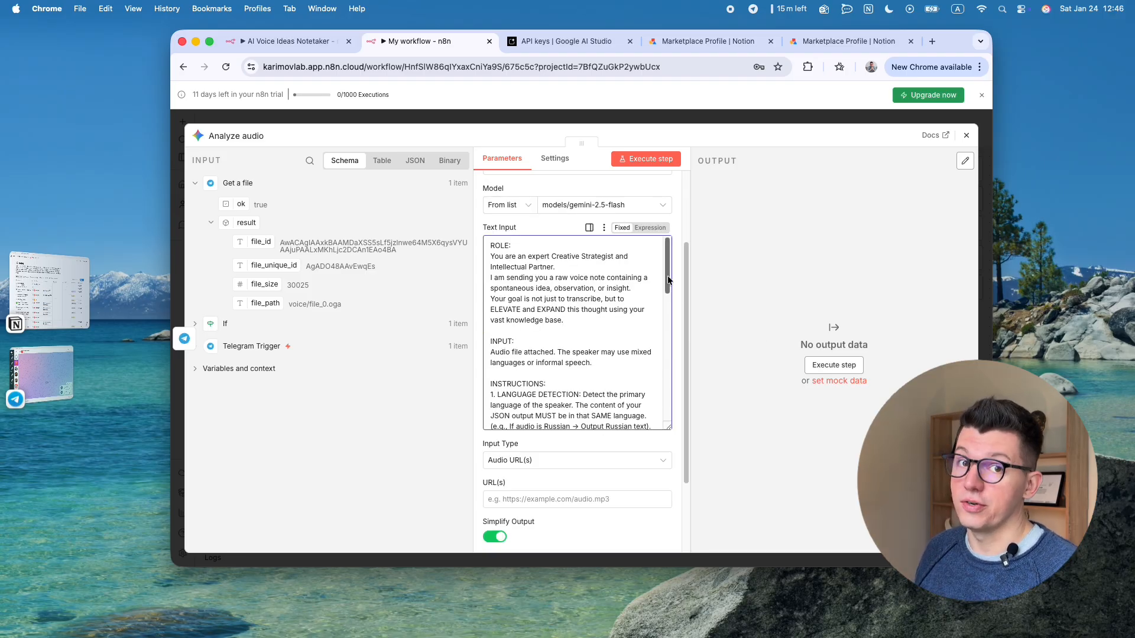
pyautogui.moveTo(668, 279); pyautogui.dragTo(668, 406)
# Set the Analyze audio node's Input Type to Binary File(s), keeping data as the Input Data Field Name.
pyautogui.scroll(-2, 620, 384)
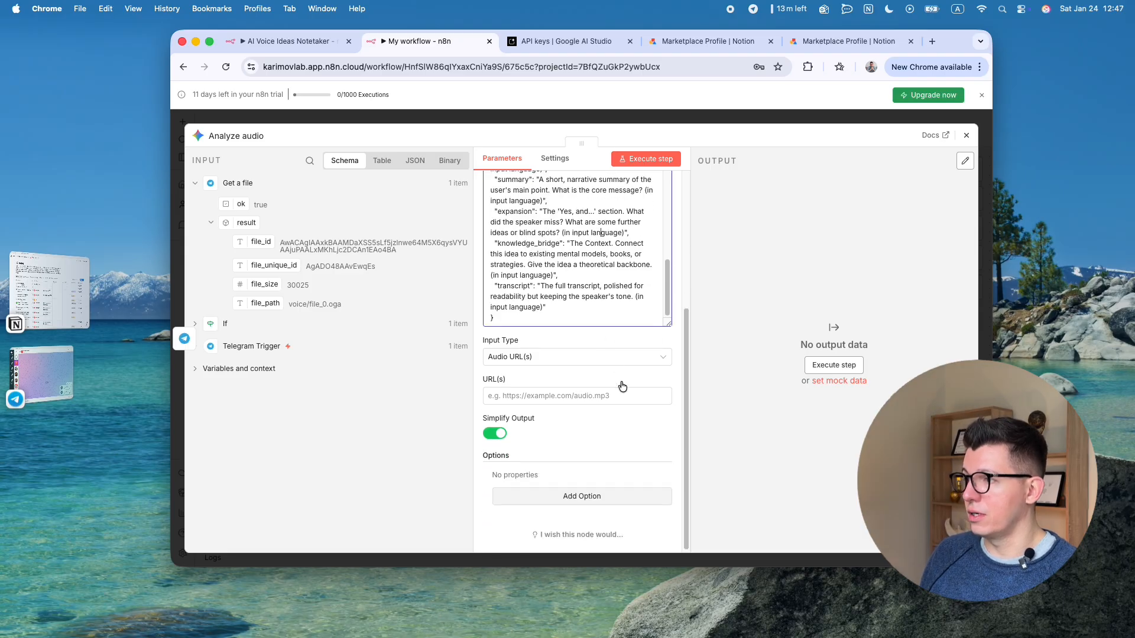
pyautogui.click(662, 356)
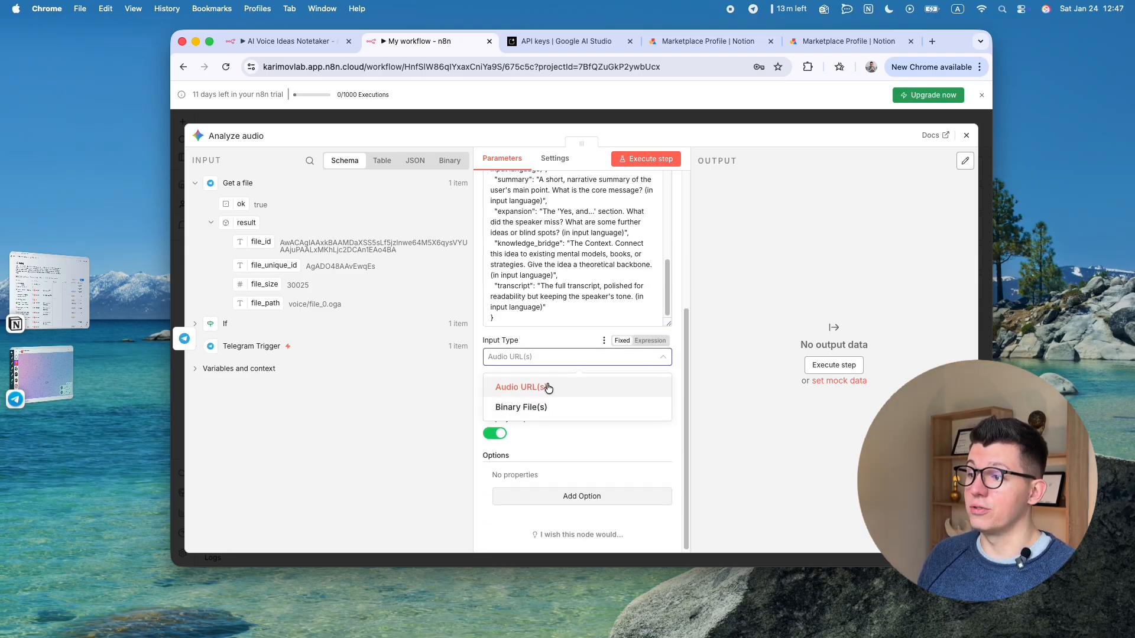
pyautogui.click(556, 407)
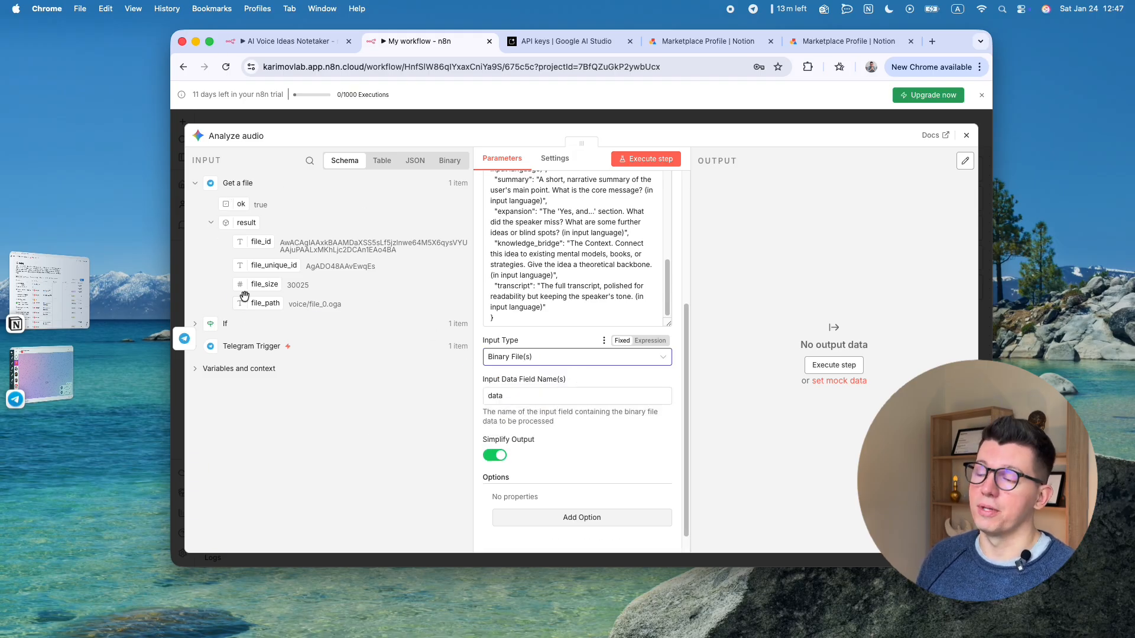
pyautogui.click(529, 394)
pyautogui.moveTo(542, 394); pyautogui.dragTo(480, 395)
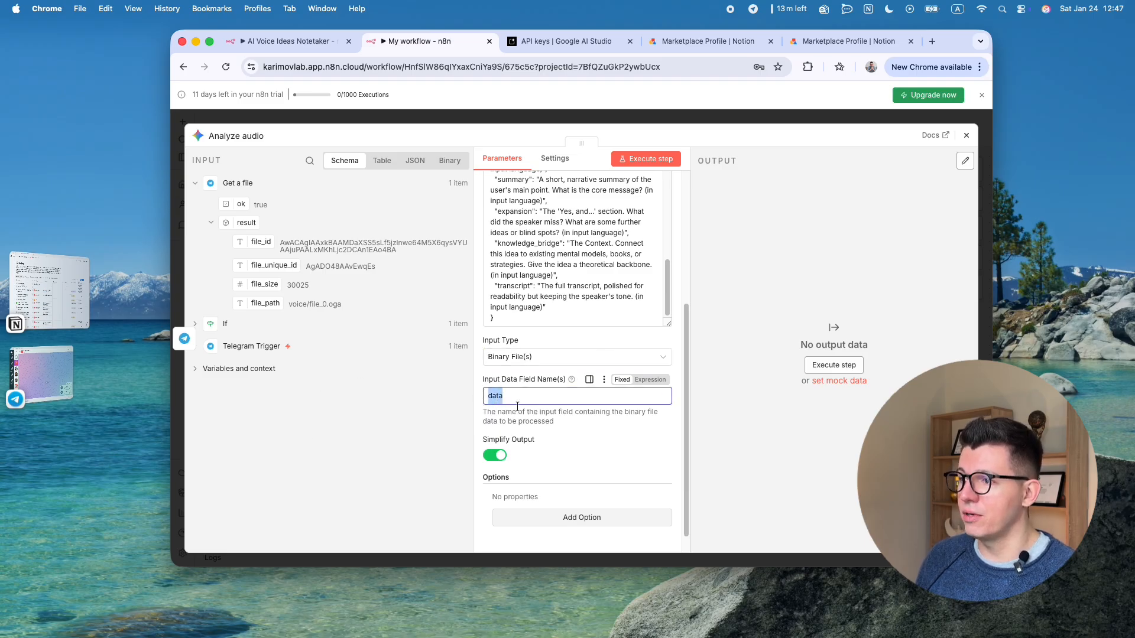
pyautogui.click(524, 392)
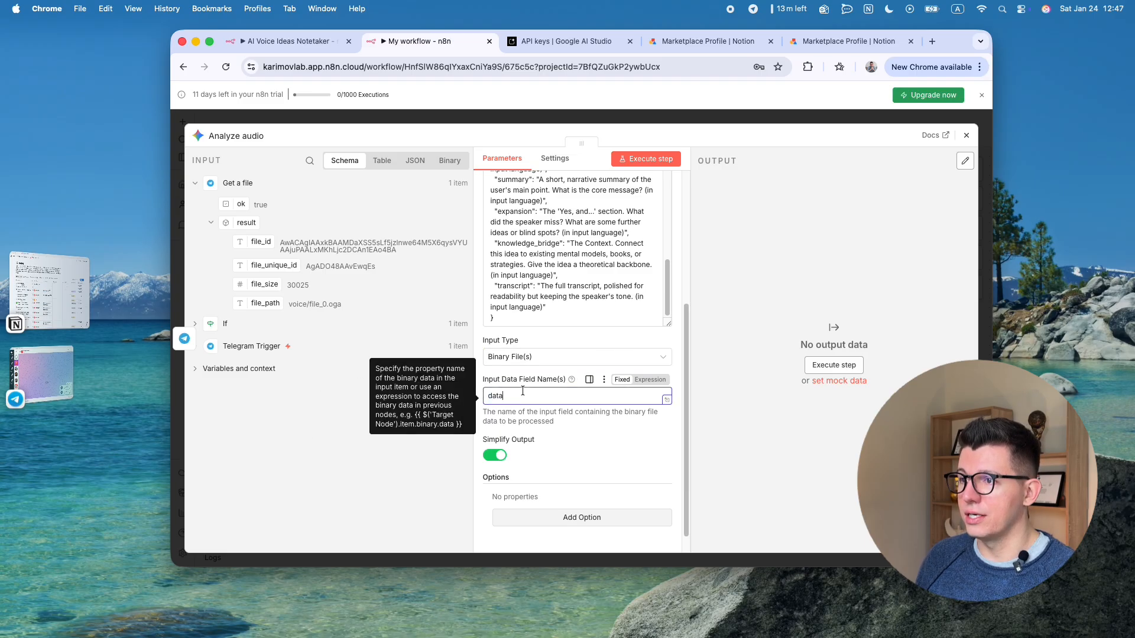
pyautogui.click(294, 438)
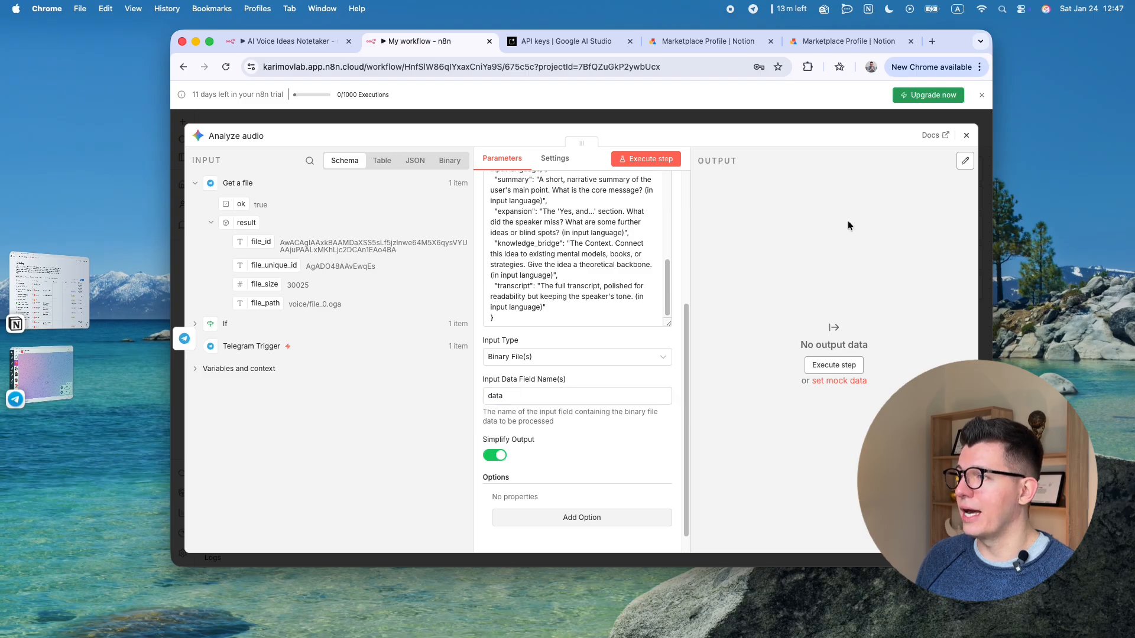
# Close the Gemini node and check the binary field name in the Get a file node's output.
pyautogui.click(966, 135)
pyautogui.doubleClick(563, 332)
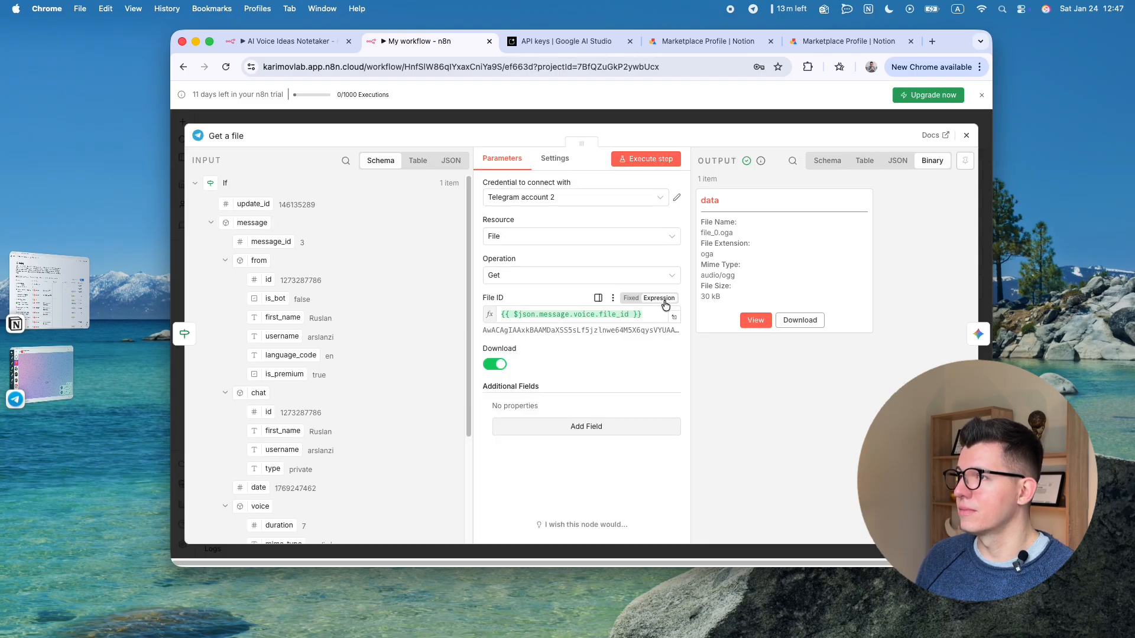
pyautogui.moveTo(718, 200); pyautogui.dragTo(702, 198)
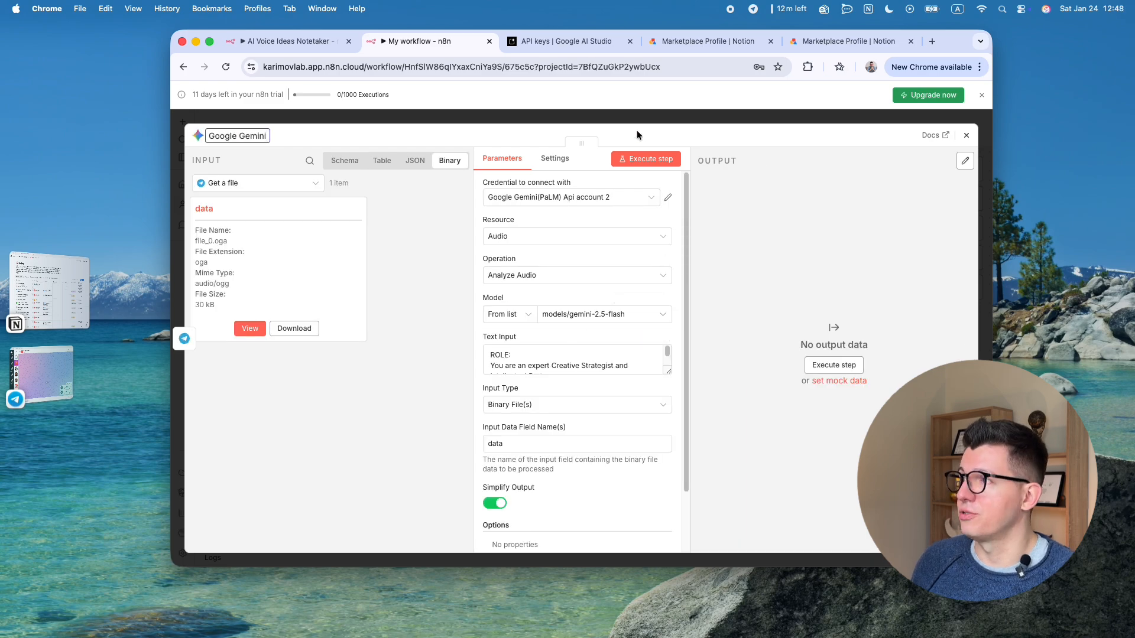
# Execute the Google Gemini step, review its text output and pin the node's data.
pyautogui.click(637, 160)
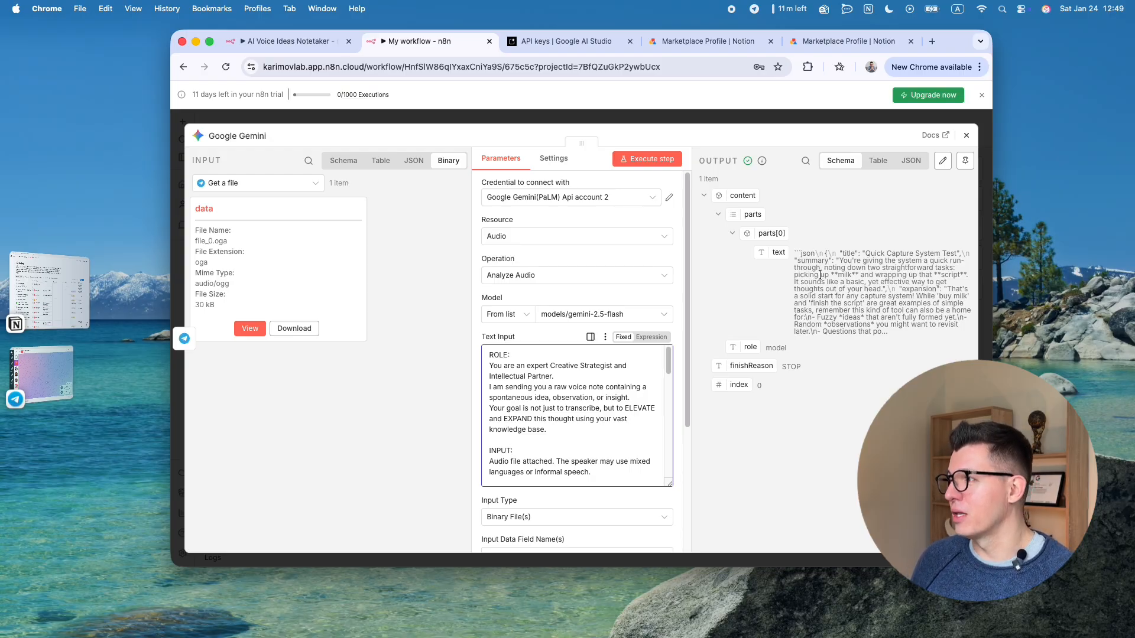
pyautogui.click(966, 136)
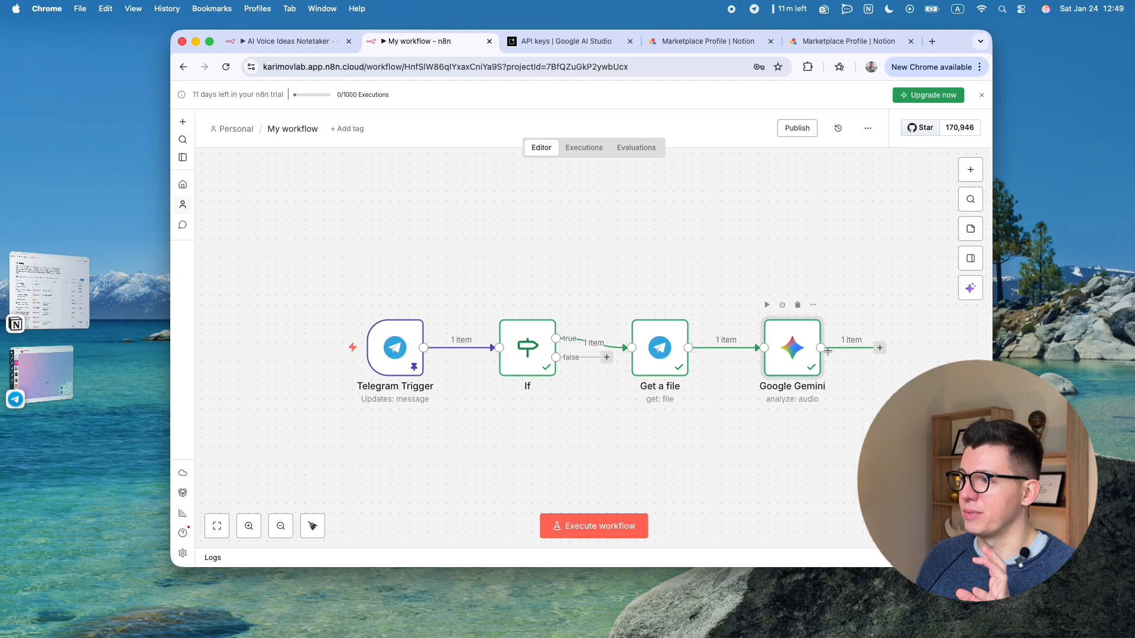
pyautogui.doubleClick(799, 354)
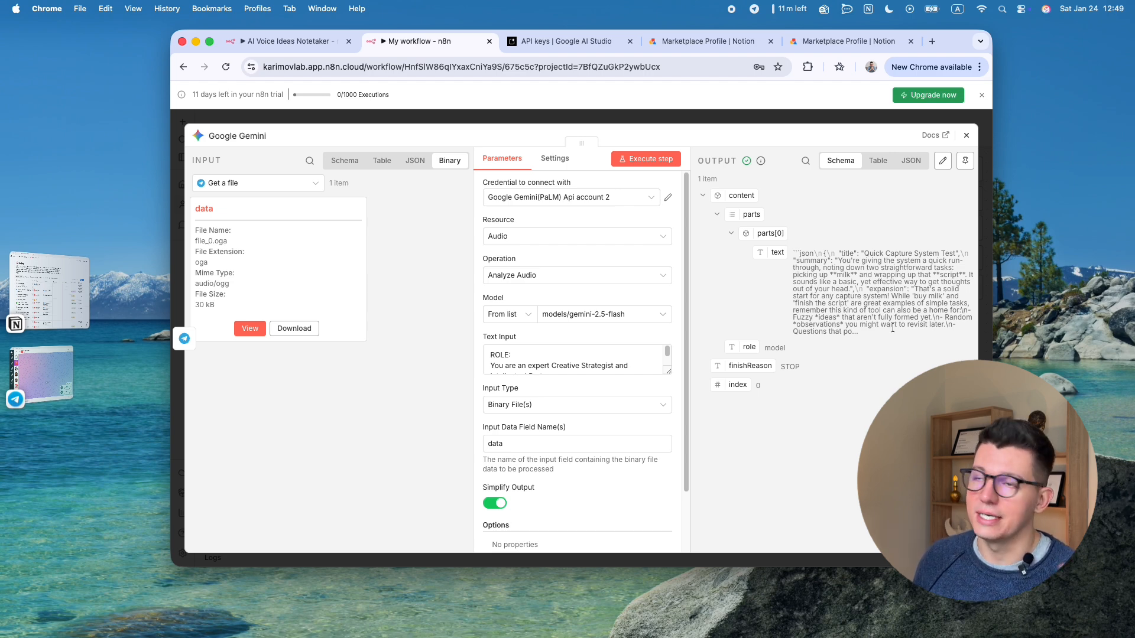
pyautogui.press('Escape')
pyautogui.rightClick(652, 339)
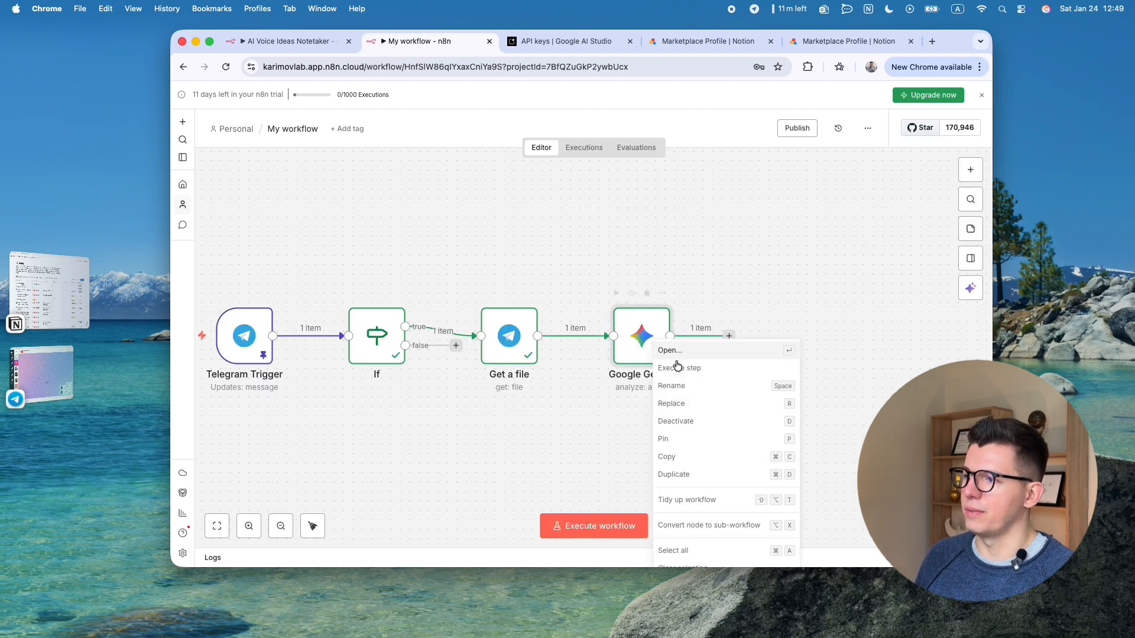
pyautogui.click(678, 438)
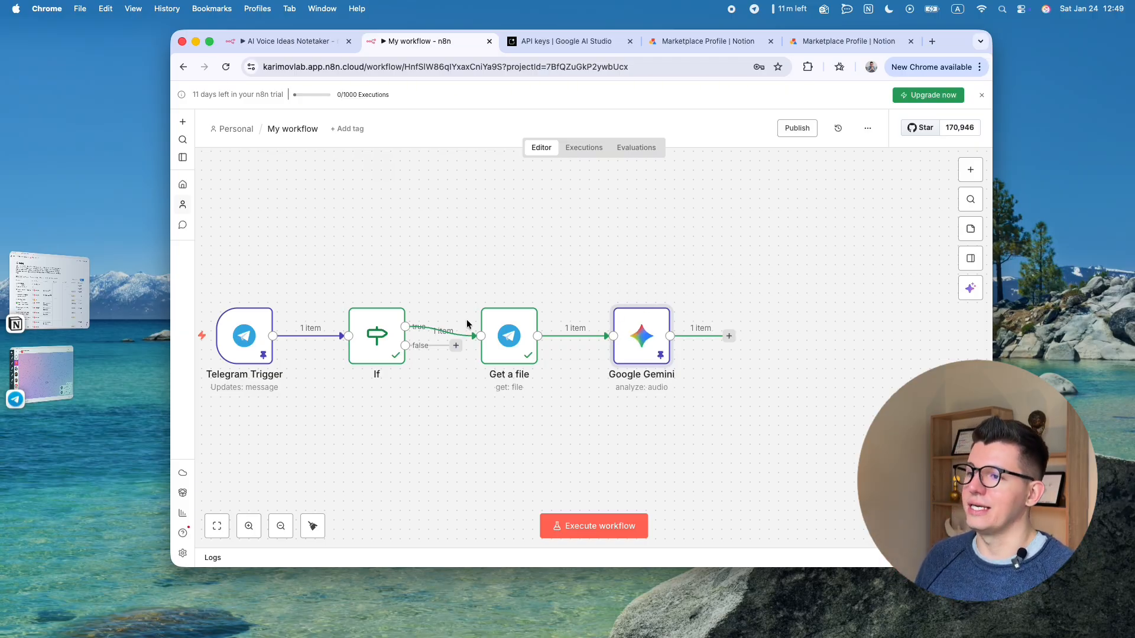
# Add a Code in JavaScript node after the Google Gemini node.
pyautogui.click(729, 336)
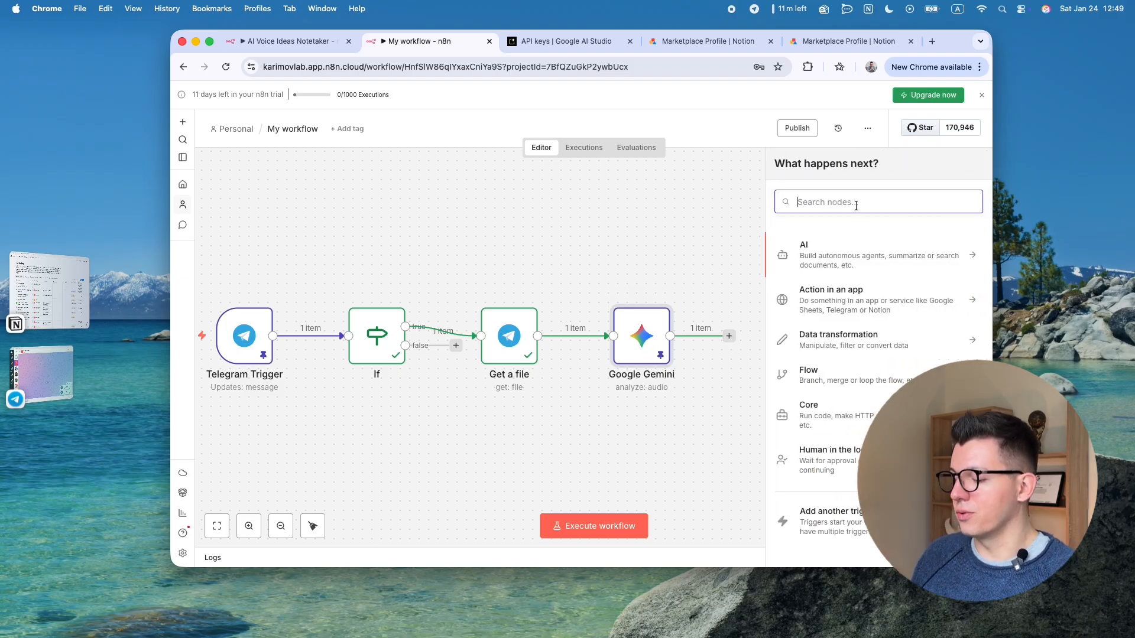
pyautogui.write('Java')
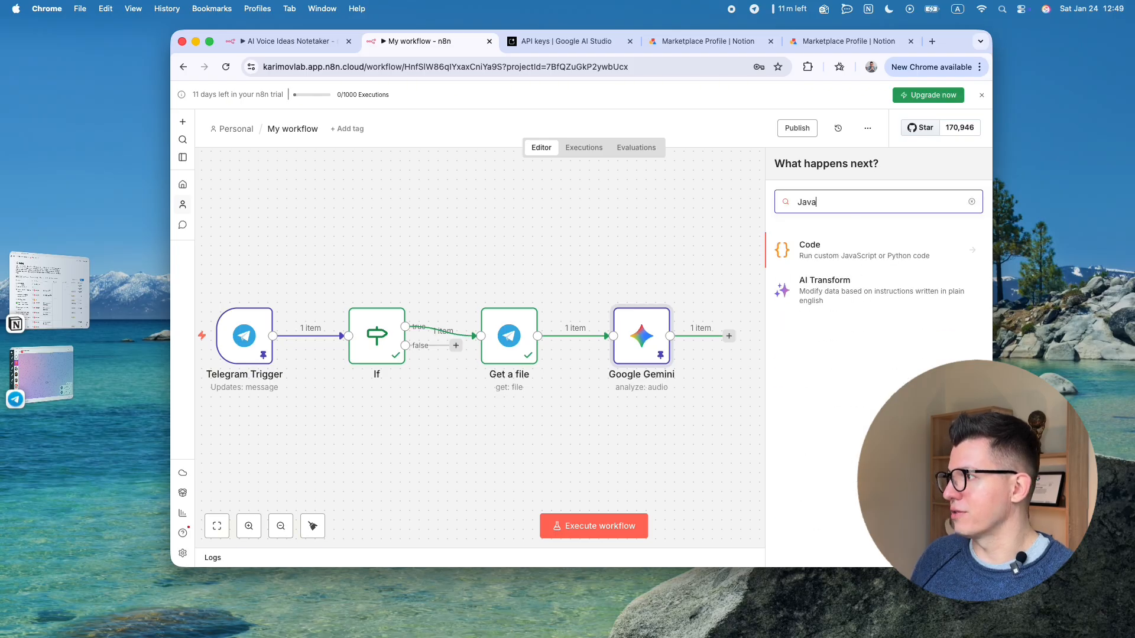
pyautogui.click(845, 263)
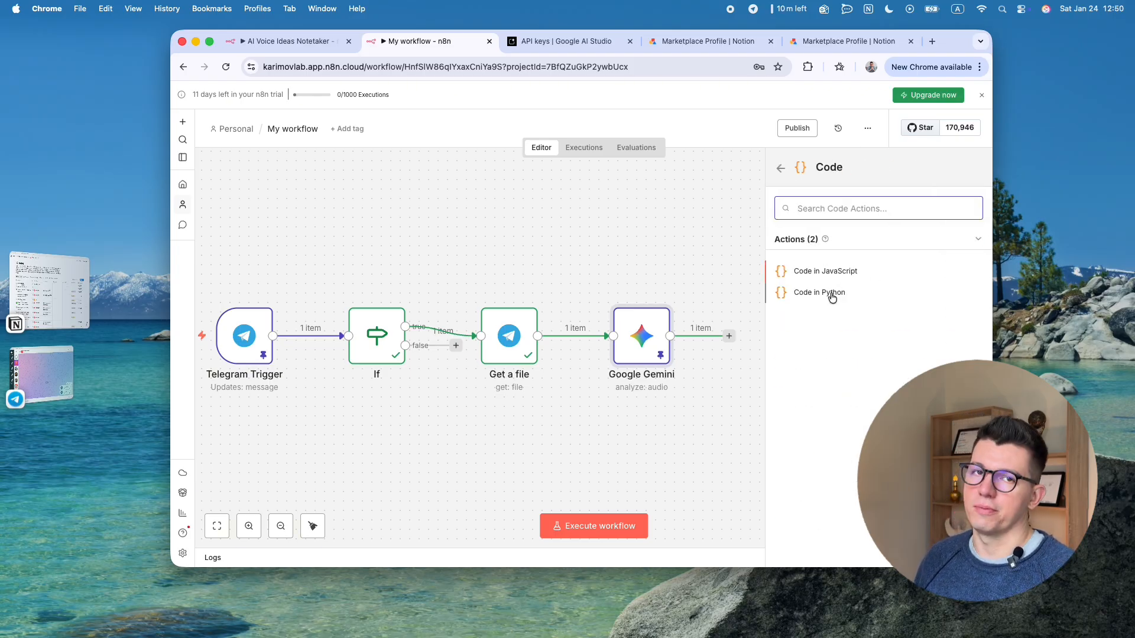
pyautogui.click(847, 273)
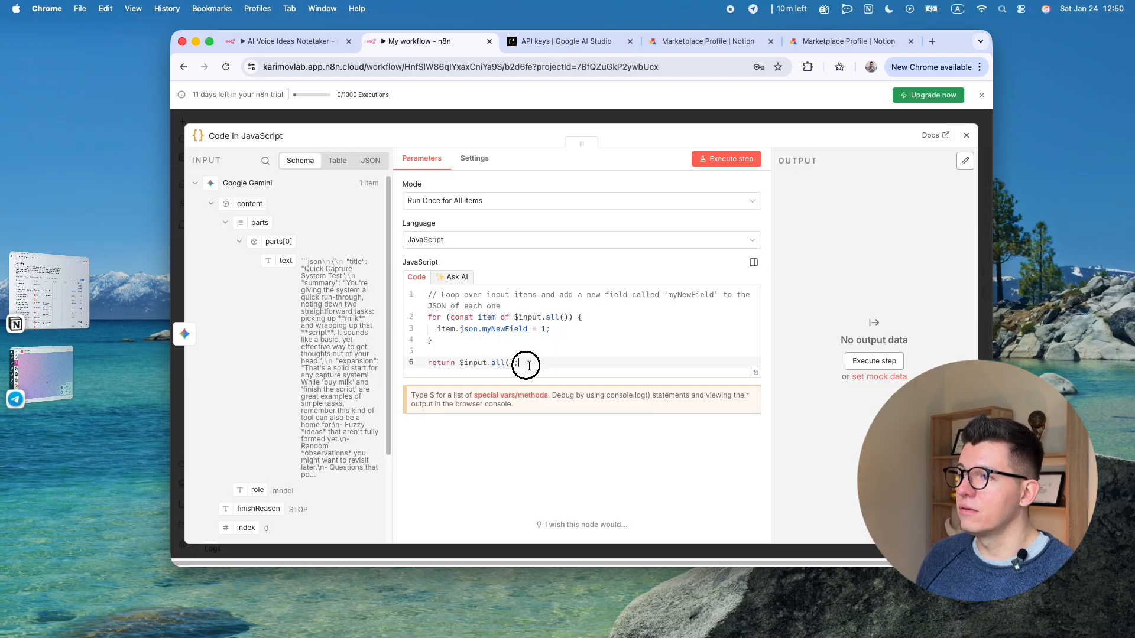
# Replace the default JavaScript with the copied script that extracts Gemini's raw text, cleans its formatting and parses the JSON, and execute the step.
pyautogui.moveTo(527, 362); pyautogui.dragTo(366, 296)
pyautogui.press('super+a')
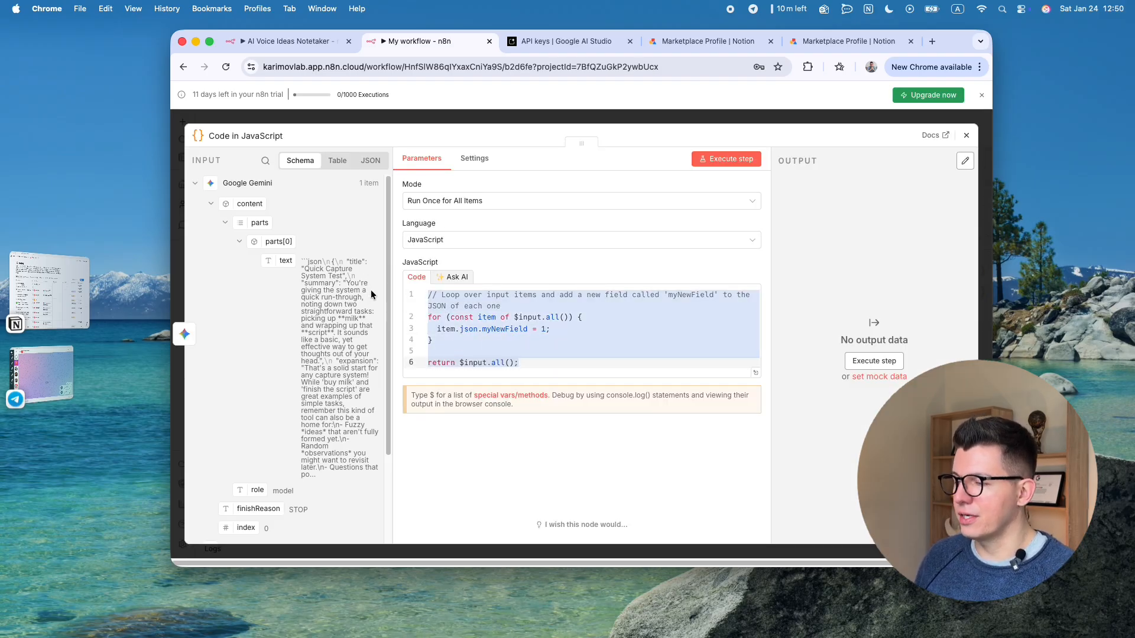
pyautogui.press('BackSpace')
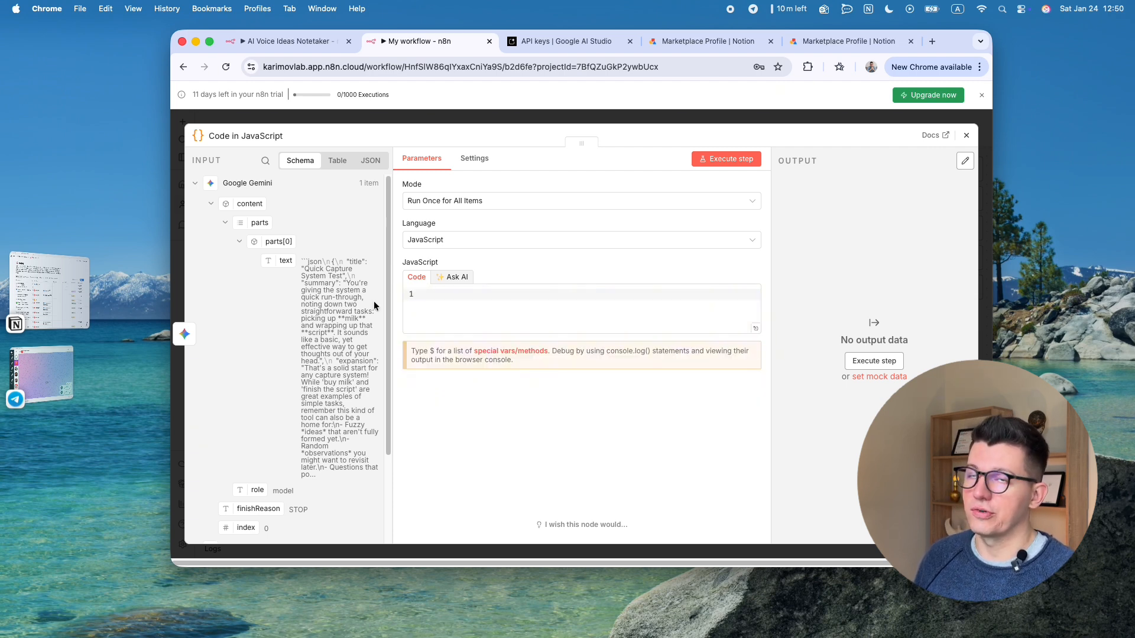
pyautogui.press('super+v')
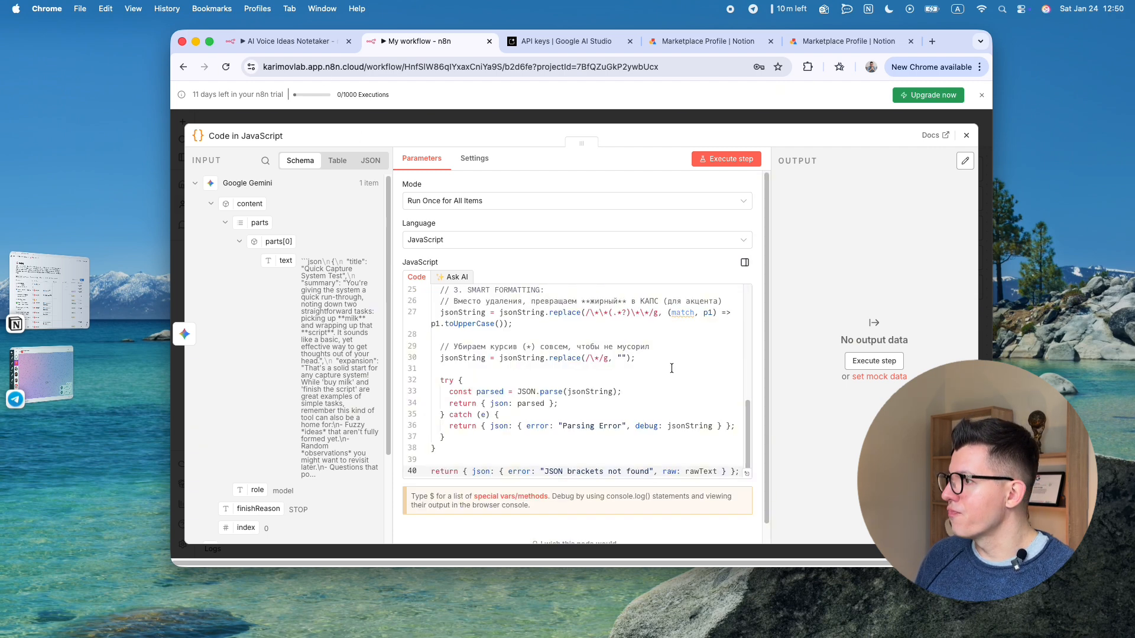
pyautogui.scroll(10, 671, 368)
pyautogui.click(729, 158)
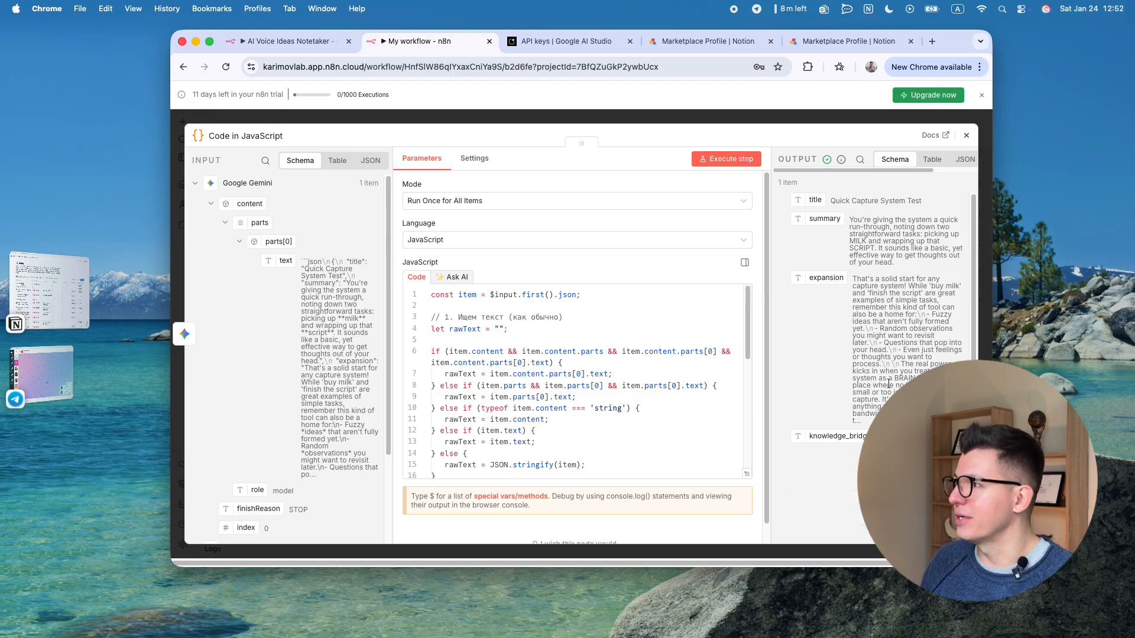
# Review the Code node's output fields: title, summary, expansion, knowledge_bridge and transcript.
pyautogui.moveTo(828, 203); pyautogui.dragTo(945, 201)
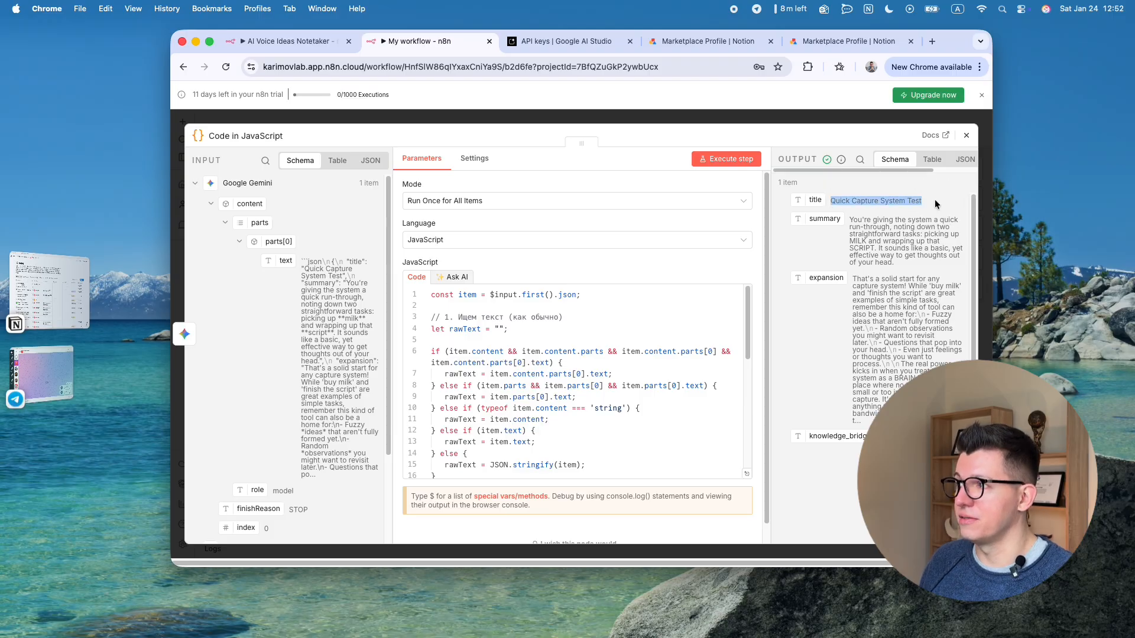
pyautogui.click(934, 200)
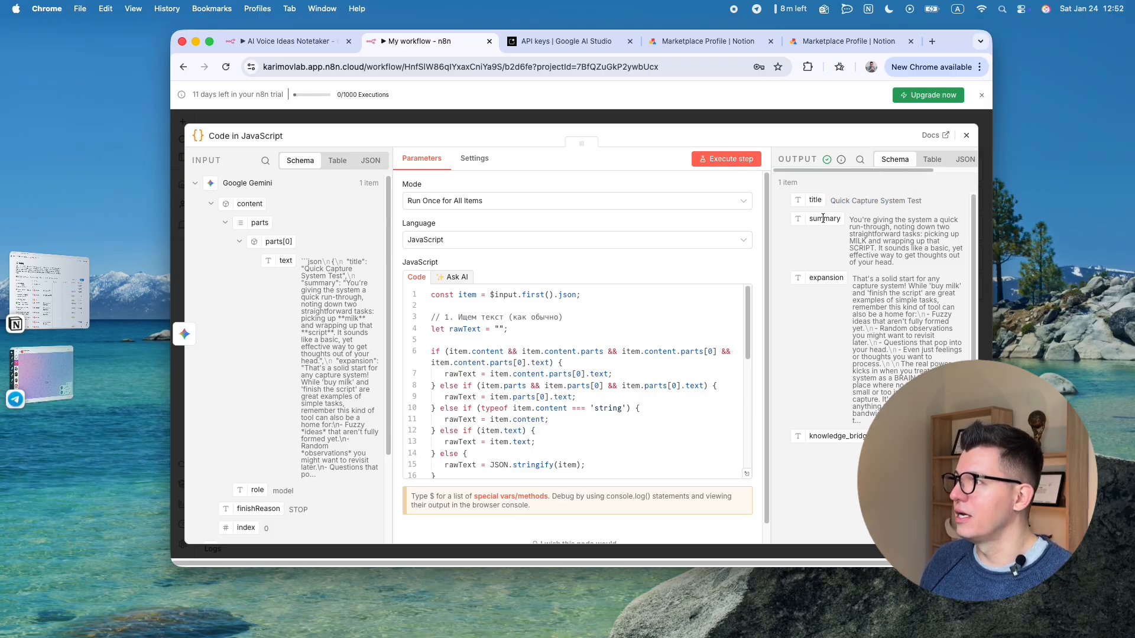
pyautogui.moveTo(847, 224); pyautogui.dragTo(904, 422)
pyautogui.click(901, 264)
pyautogui.click(880, 372)
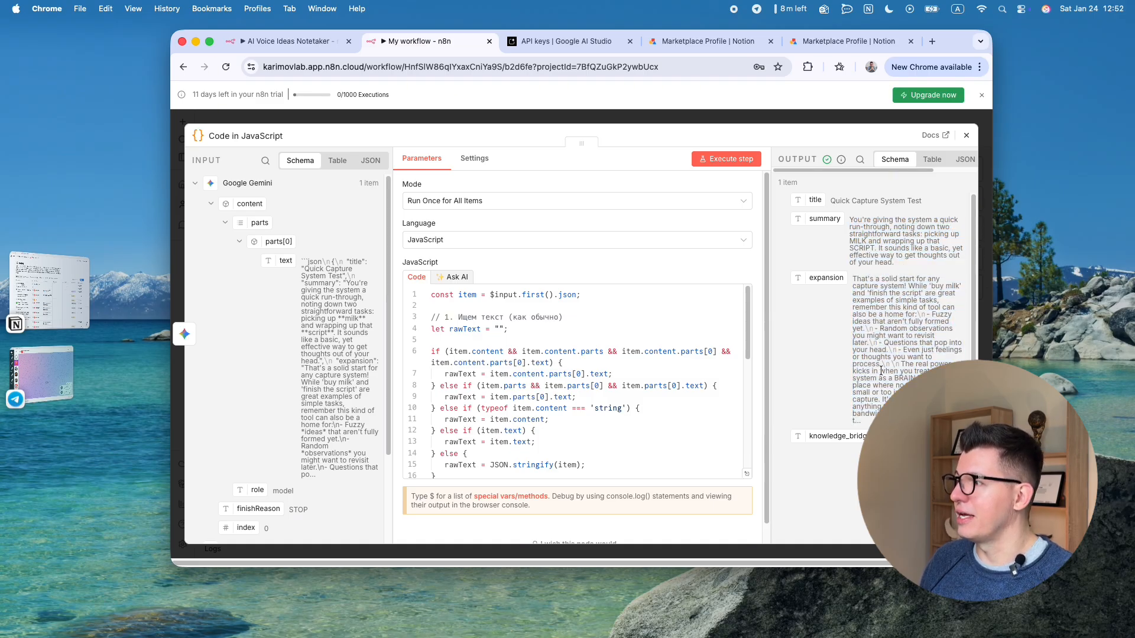
pyautogui.scroll(-3, 876, 374)
pyautogui.scroll(-2, 876, 373)
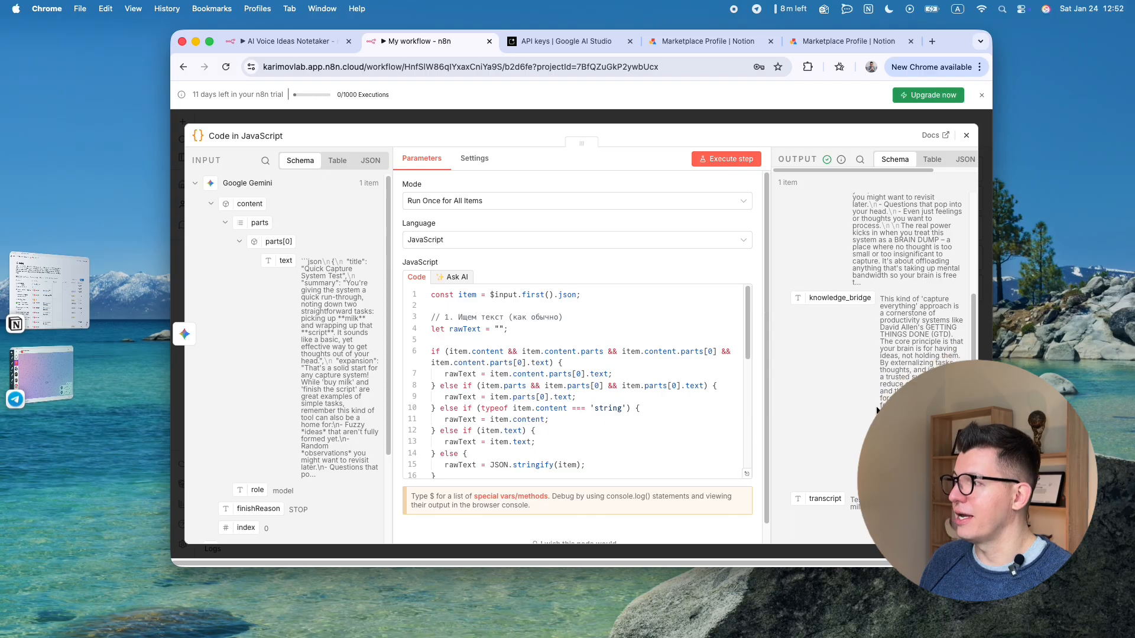
pyautogui.moveTo(852, 497)
pyautogui.mouseDown()
pyautogui.moveTo(904, 507)
pyautogui.moveTo(910, 523)
pyautogui.moveTo(910, 509)
pyautogui.moveTo(850, 500)
pyautogui.mouseUp()
pyautogui.click(910, 514)
pyautogui.click(904, 517)
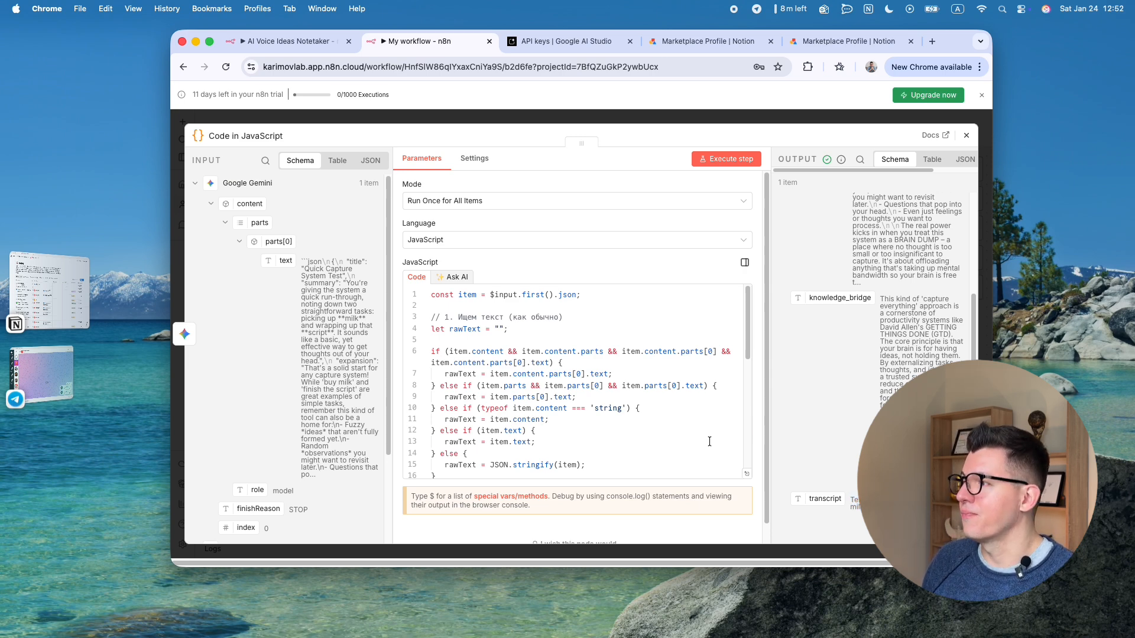
pyautogui.scroll(5, 835, 267)
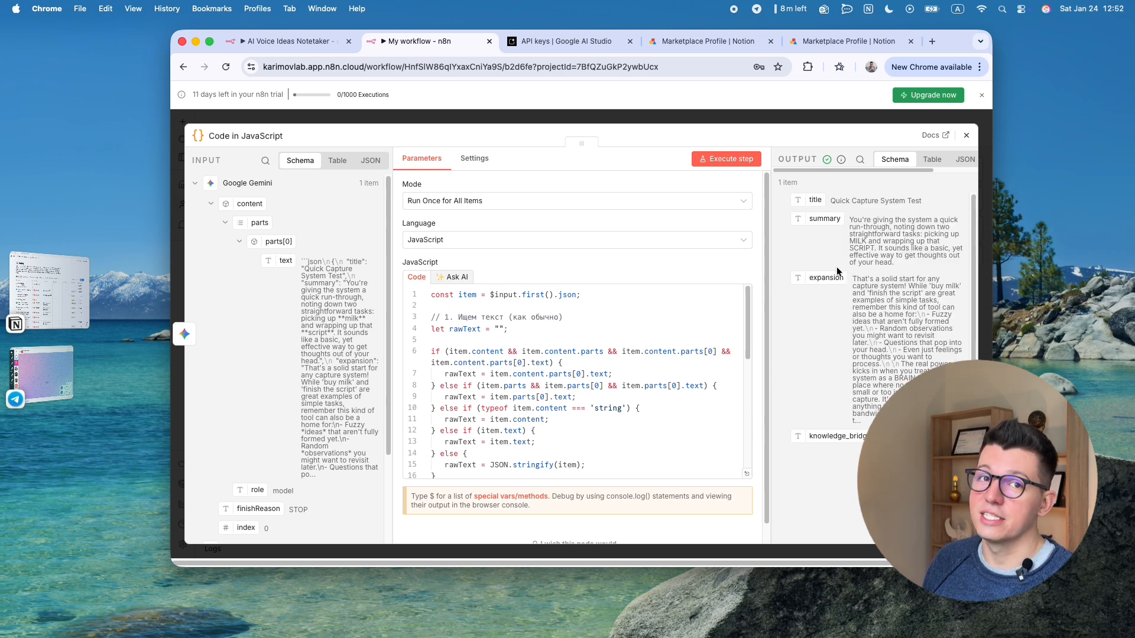
# Close the Code in JavaScript node and pin its output data.
pyautogui.click(966, 135)
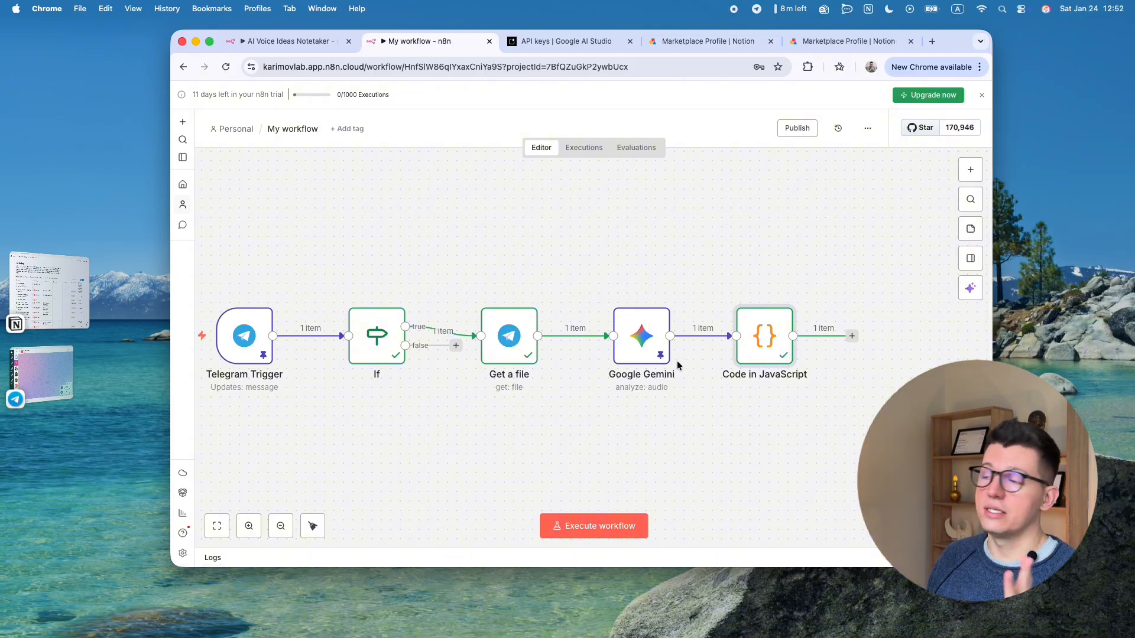
pyautogui.rightClick(771, 347)
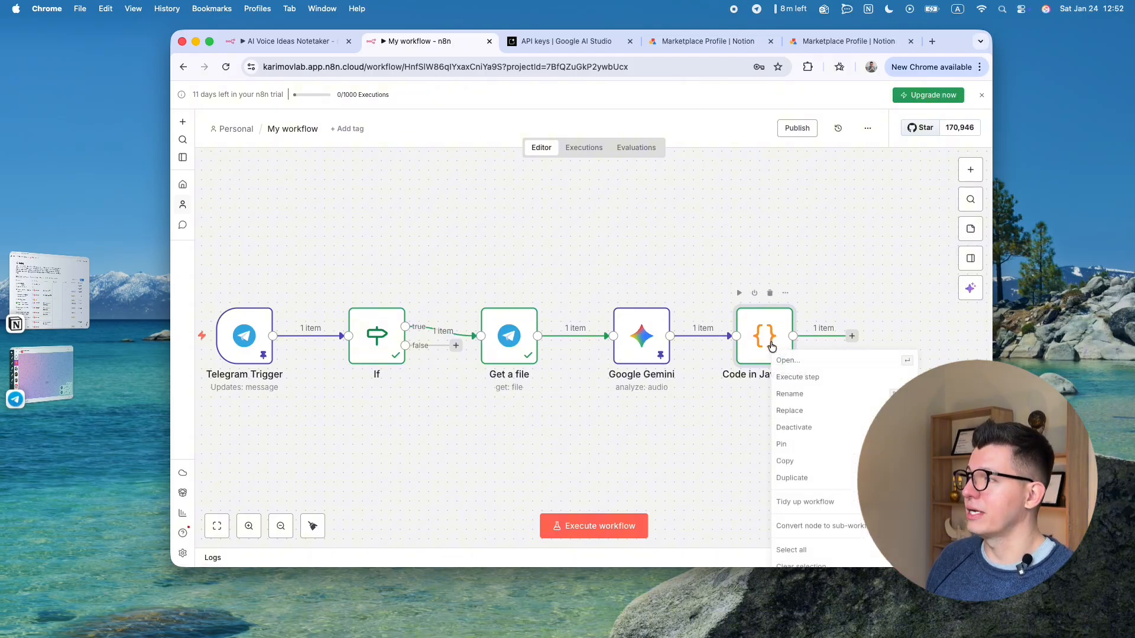
pyautogui.click(798, 456)
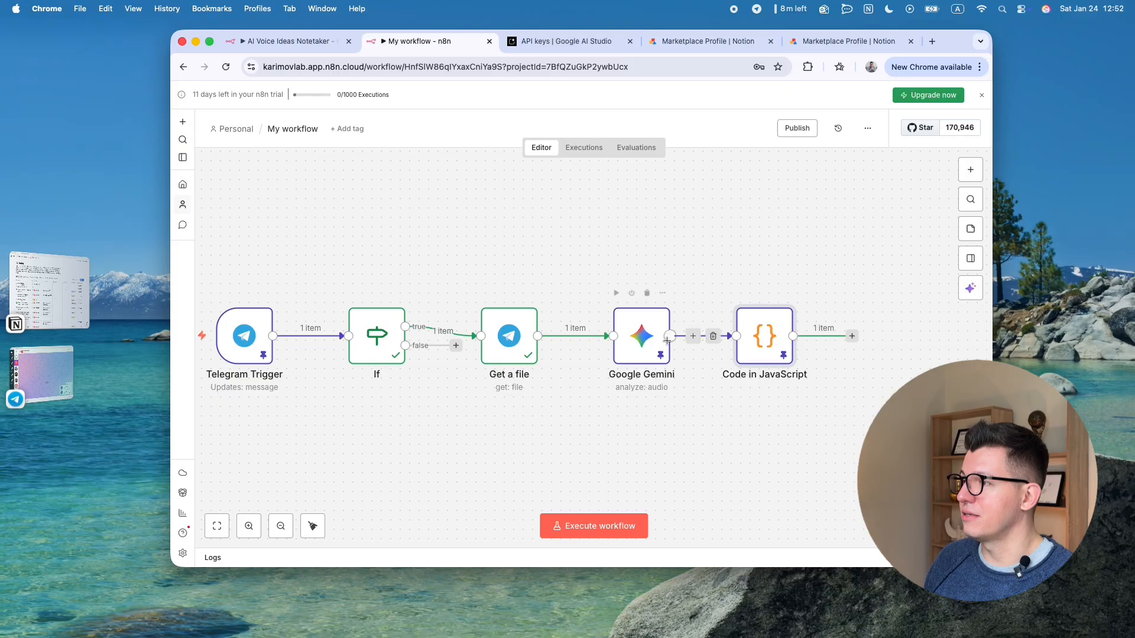
# Add a Notion node with the Create a database page action after the Code in JavaScript node, checking the Notes database in Notion along the way.
pyautogui.click(852, 336)
pyautogui.write('Notio')
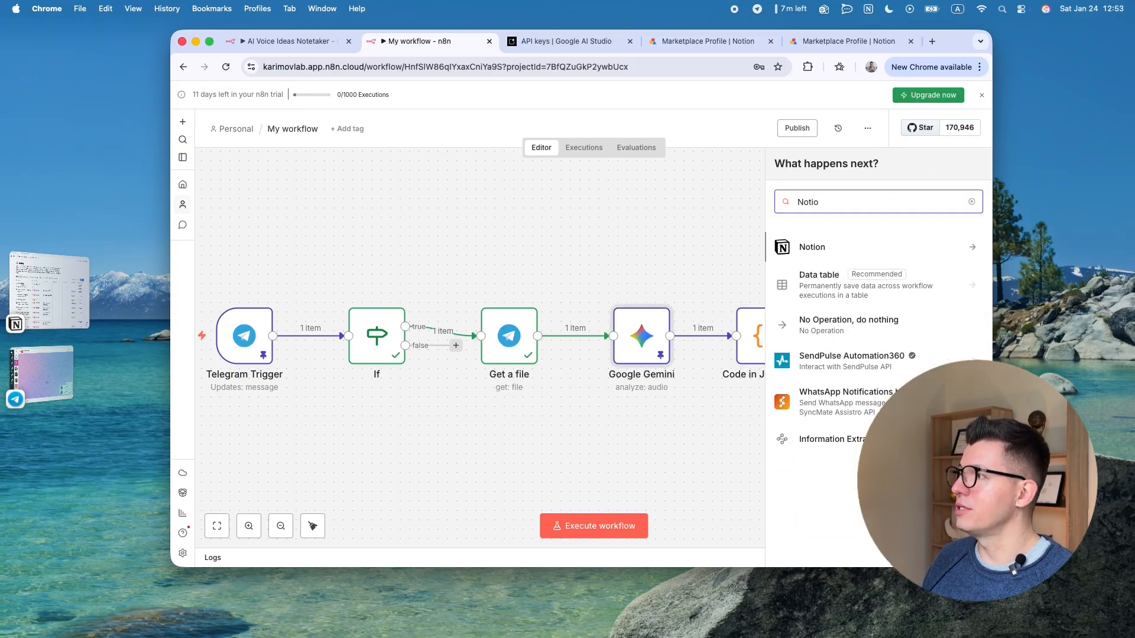
pyautogui.click(964, 244)
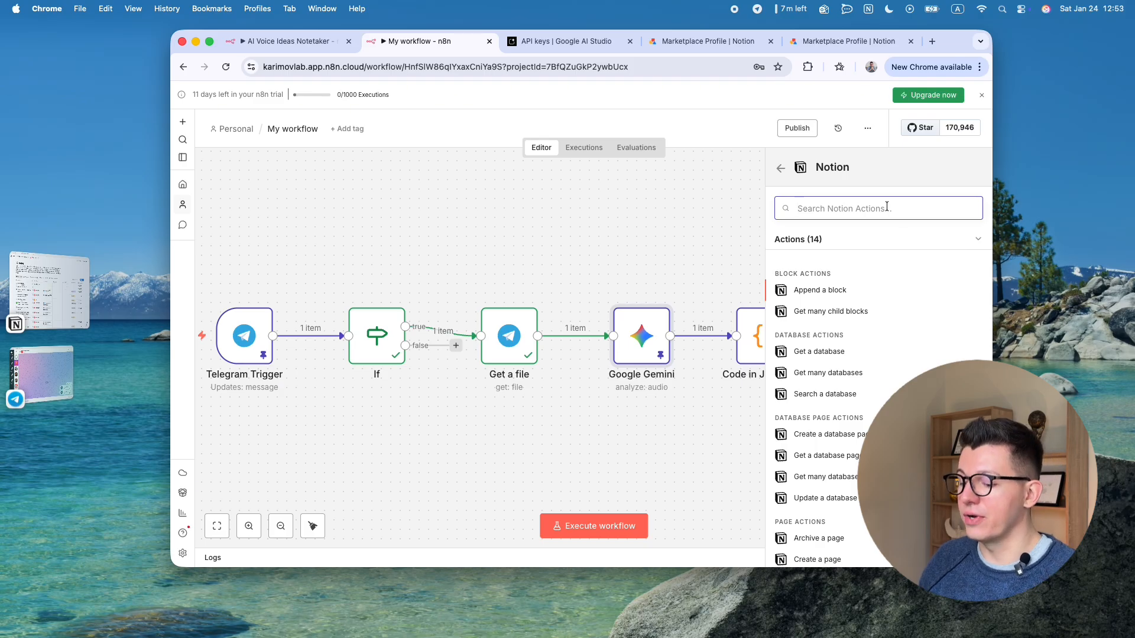
pyautogui.write('Create')
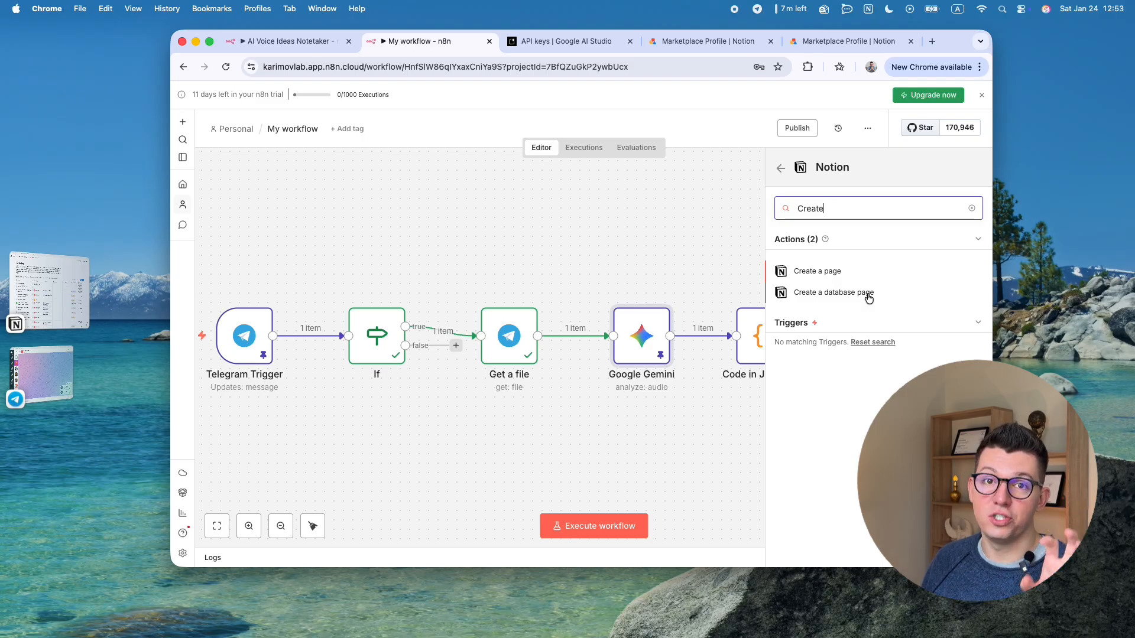
pyautogui.click(49, 290)
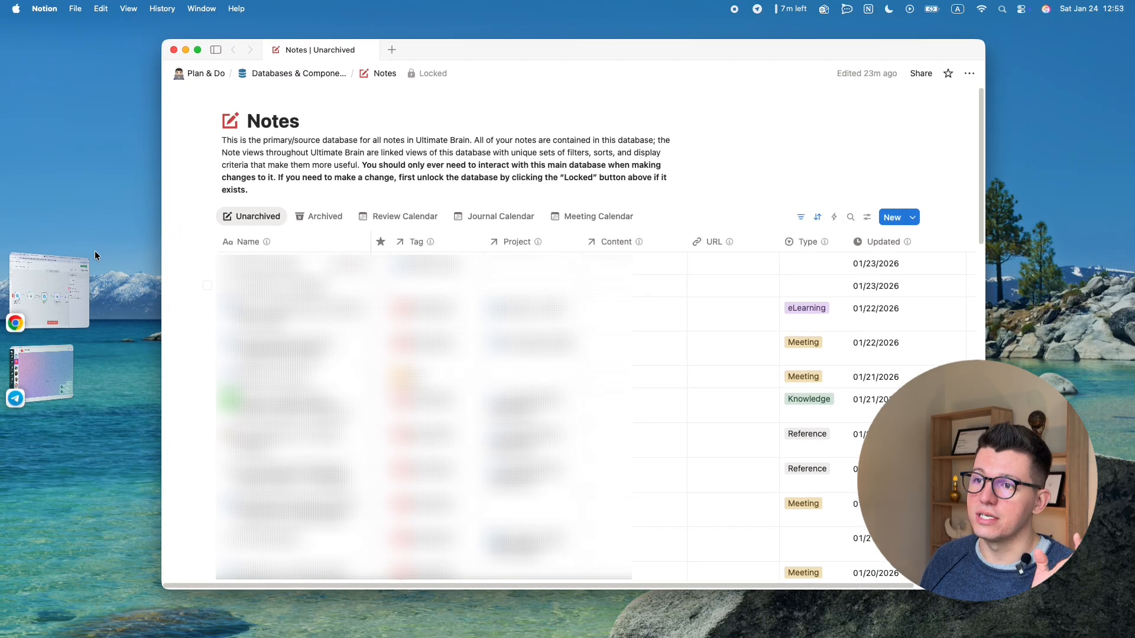
pyautogui.click(49, 290)
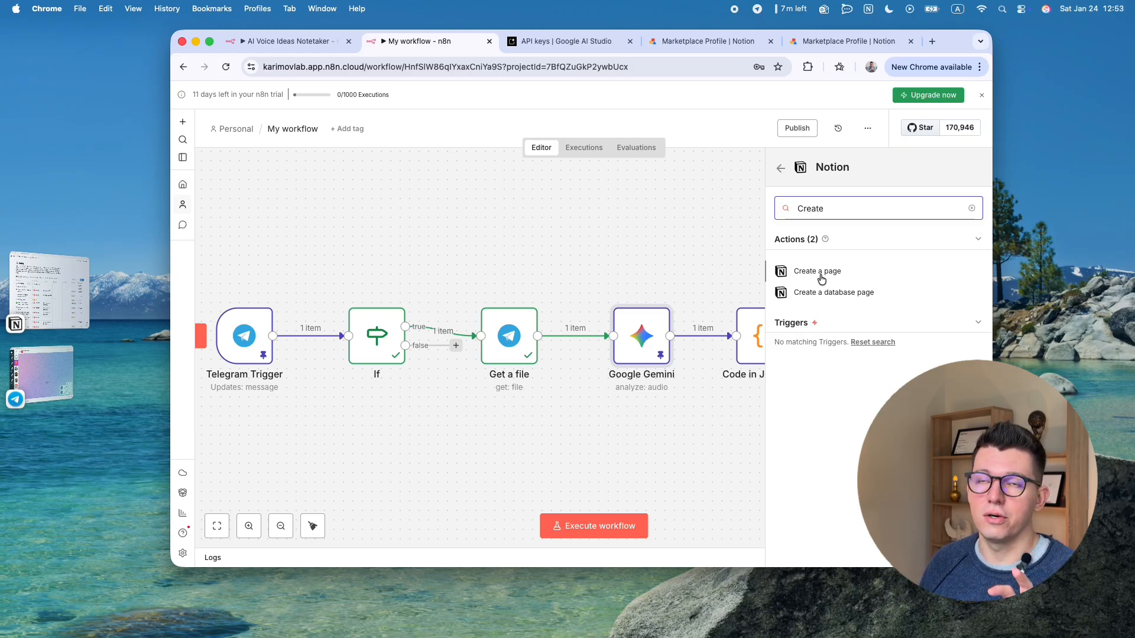
pyautogui.click(831, 292)
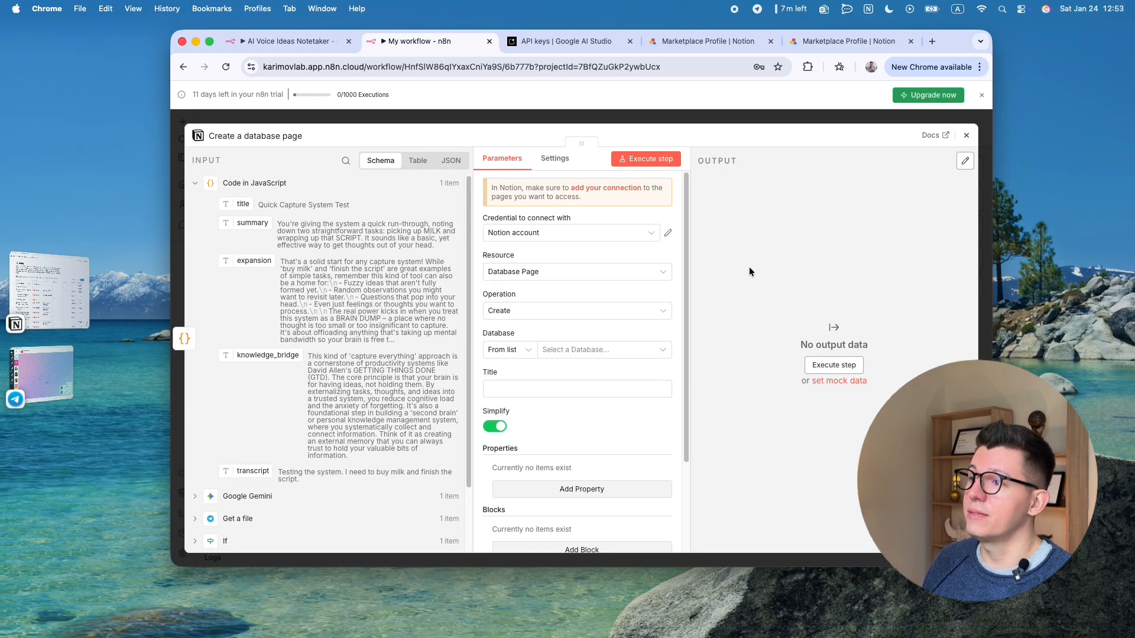
# Create a new Notion credential by copying the Internal Integration Secret from Notion's integration page, pasting it into the credential's secret field and saving.
pyautogui.click(647, 234)
pyautogui.click(572, 290)
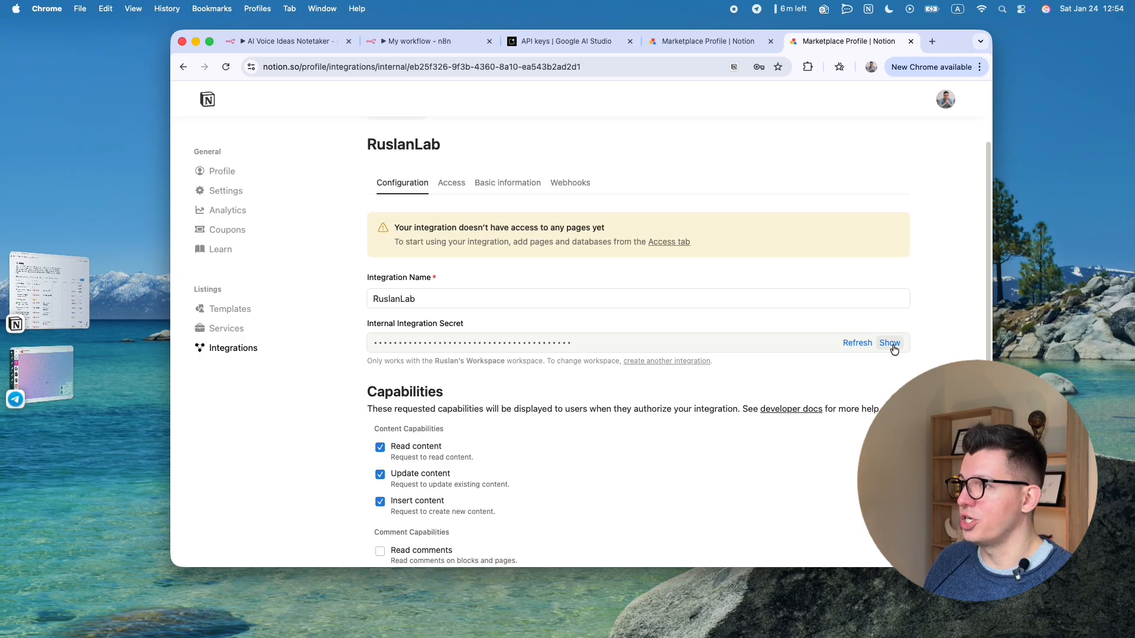
pyautogui.click(894, 349)
pyautogui.click(890, 349)
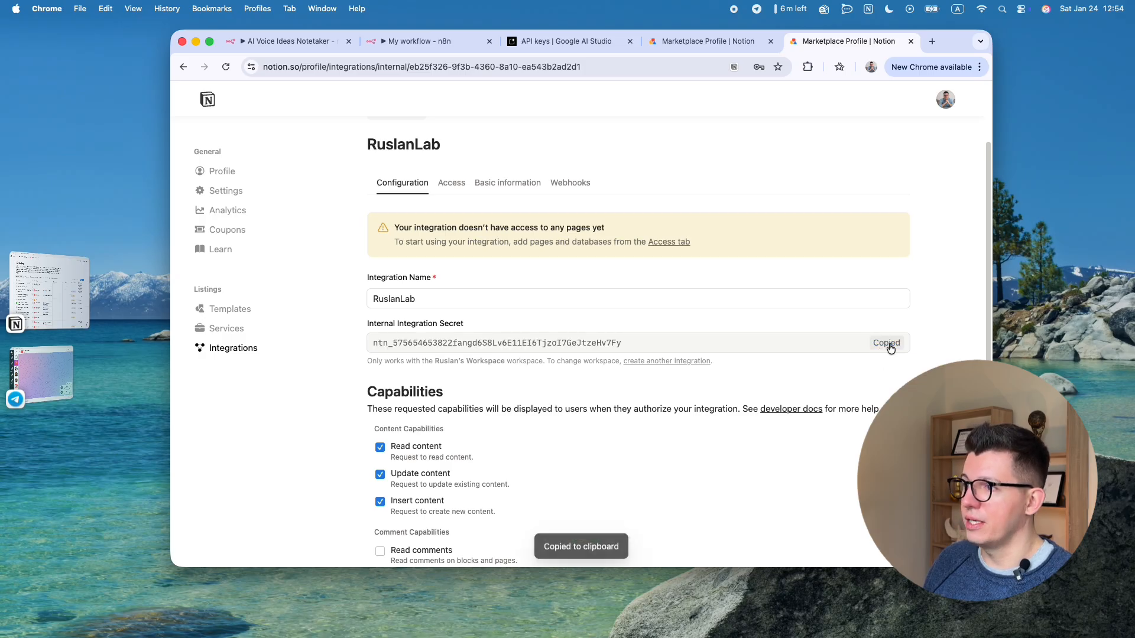
pyautogui.click(450, 310)
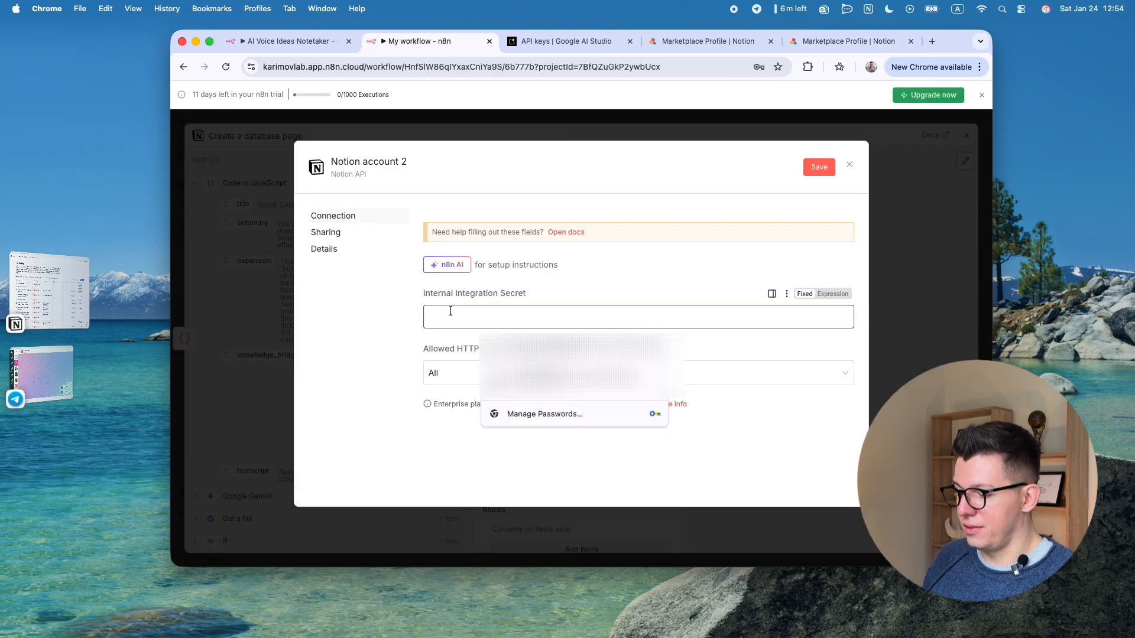
pyautogui.press('super+v')
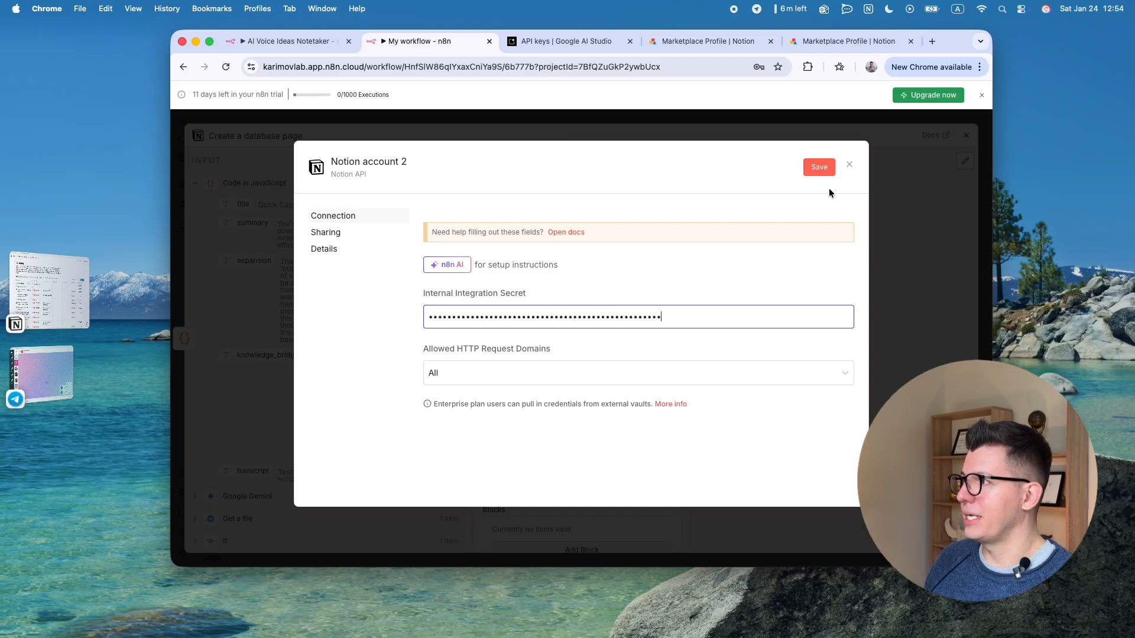
pyautogui.click(818, 169)
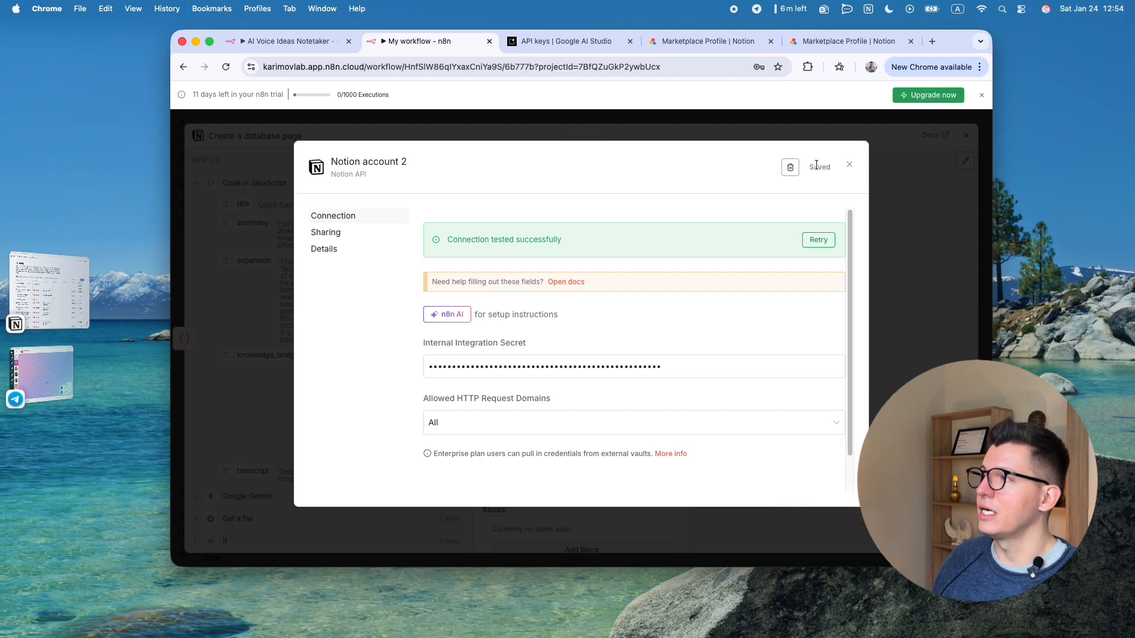
pyautogui.click(849, 166)
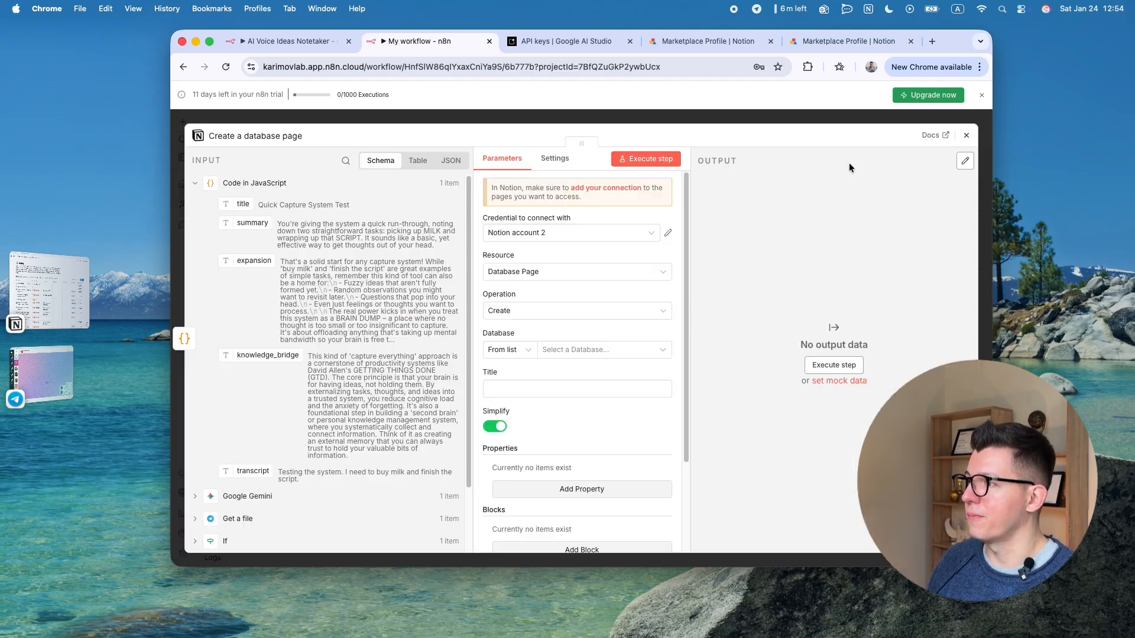
# Check the integration under the Notes database's connections in Notion, and select Notes as the Database in the n8n node.
pyautogui.click(662, 352)
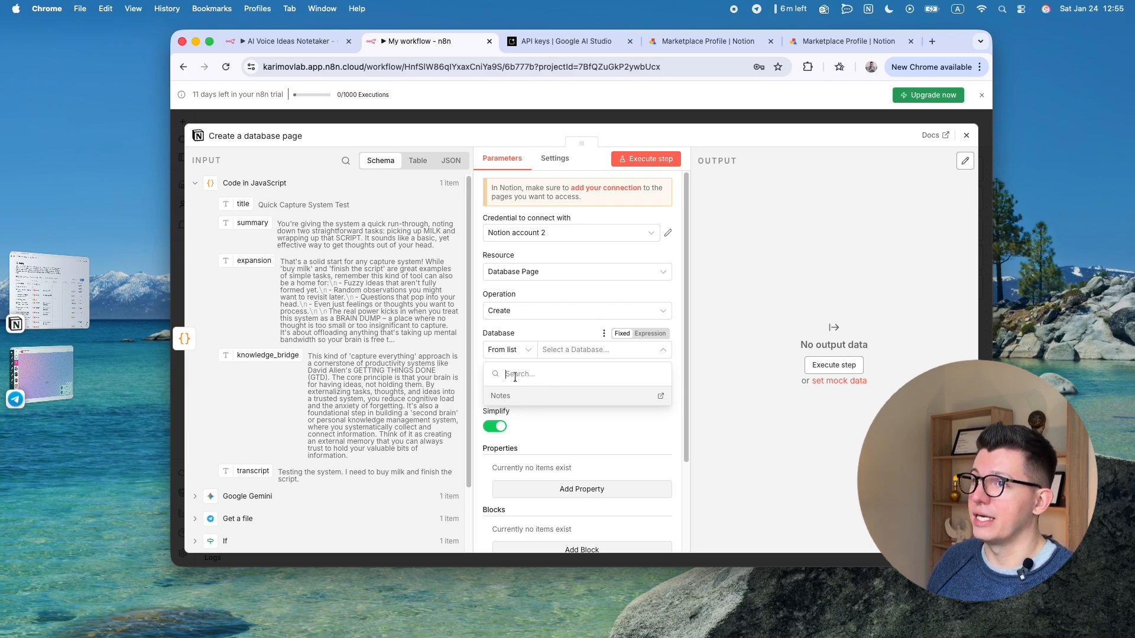
pyautogui.click(52, 302)
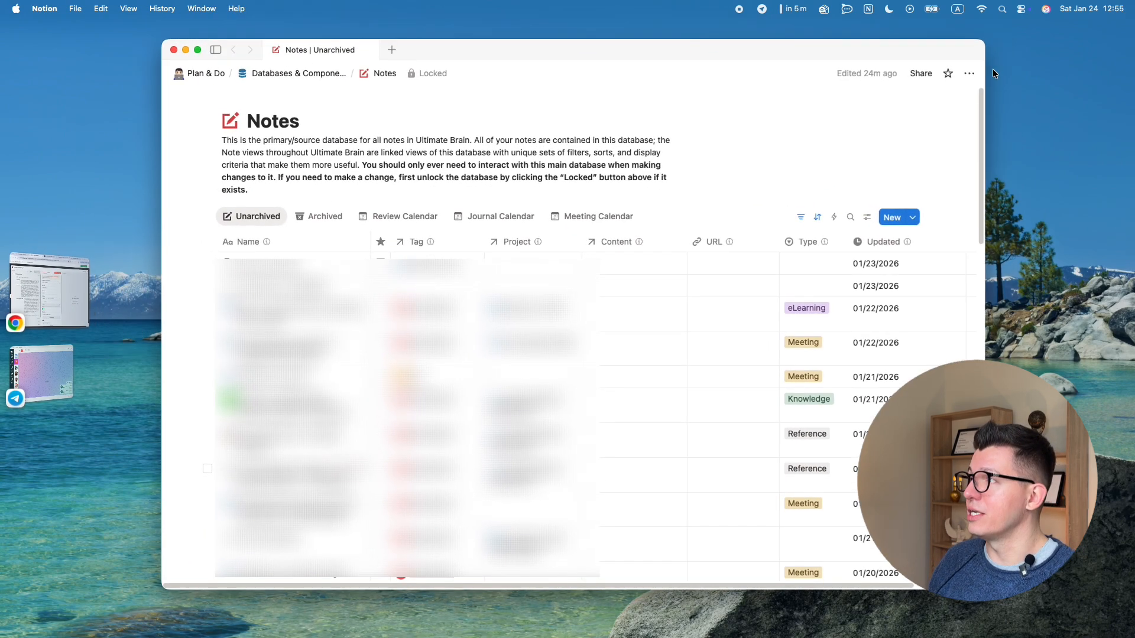
pyautogui.click(968, 74)
pyautogui.moveTo(872, 364)
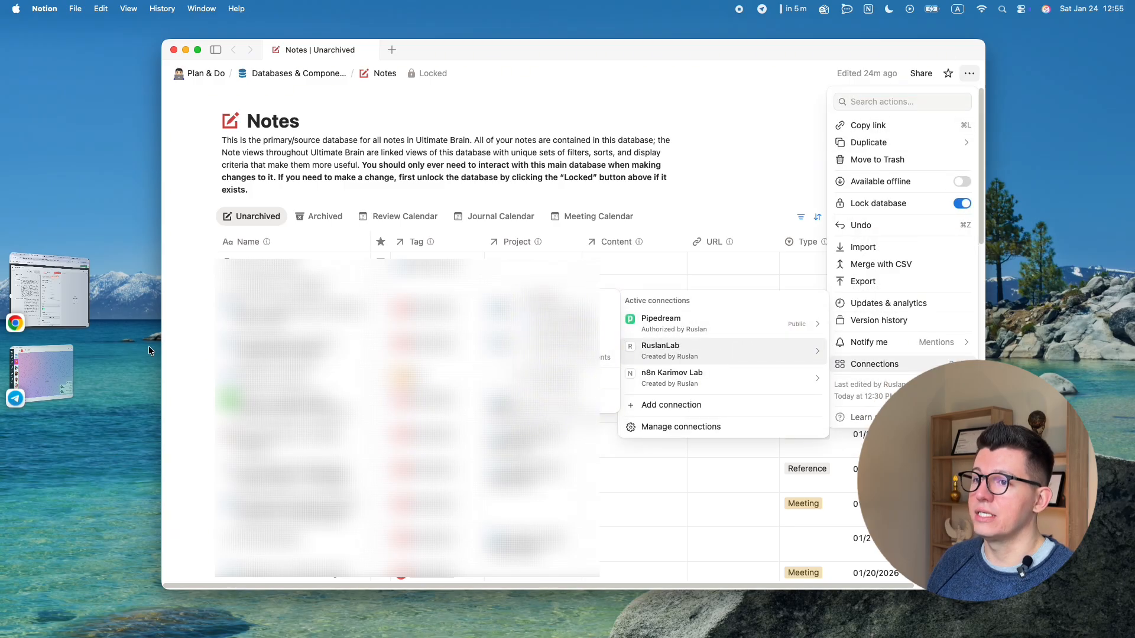
pyautogui.click(62, 313)
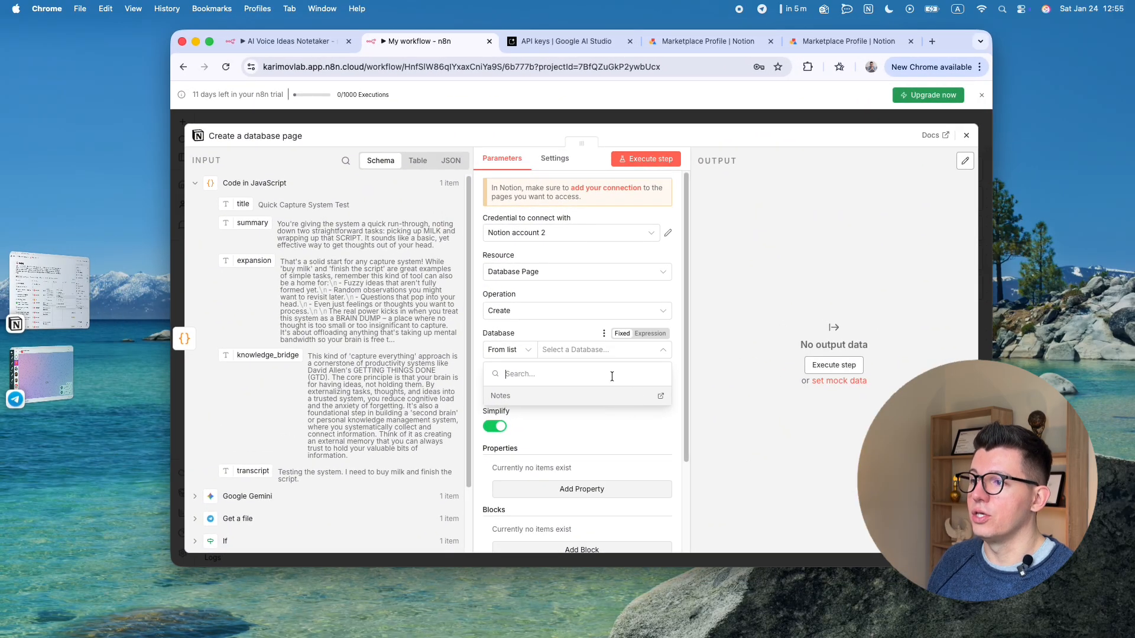
pyautogui.click(522, 398)
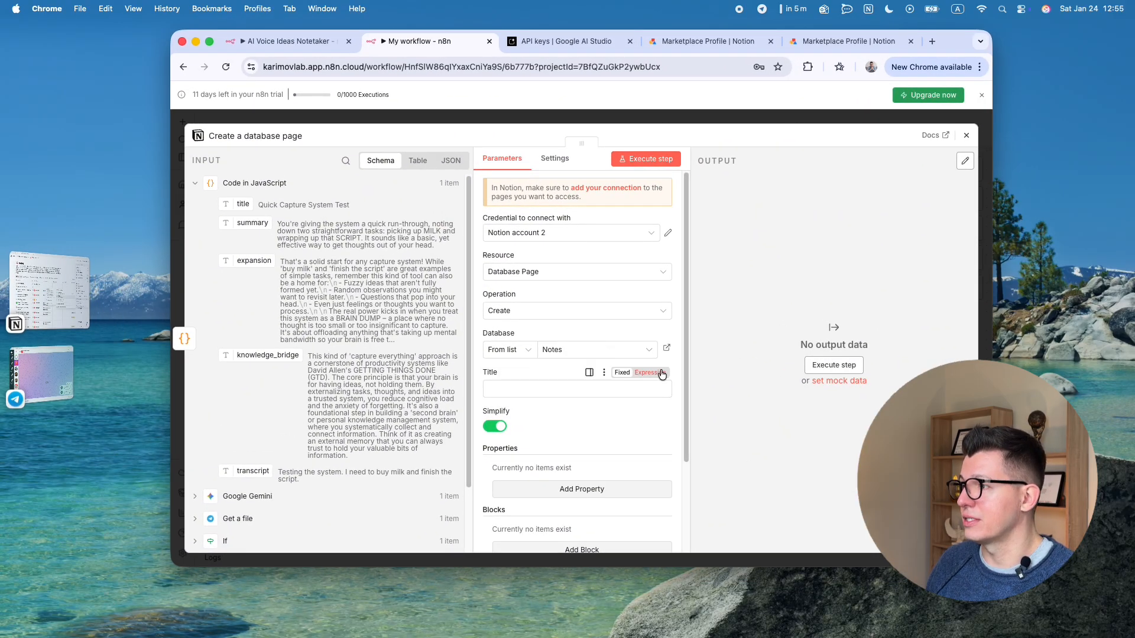
pyautogui.click(650, 352)
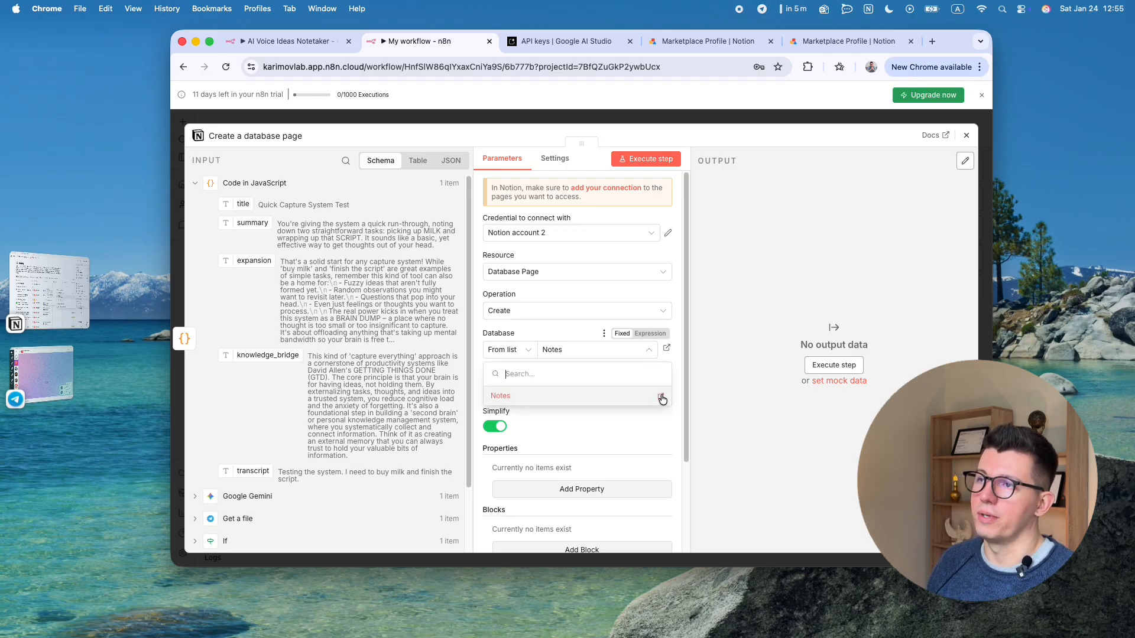
# Map the title field from the Code in JavaScript output to the Notion page's Title.
pyautogui.click(557, 347)
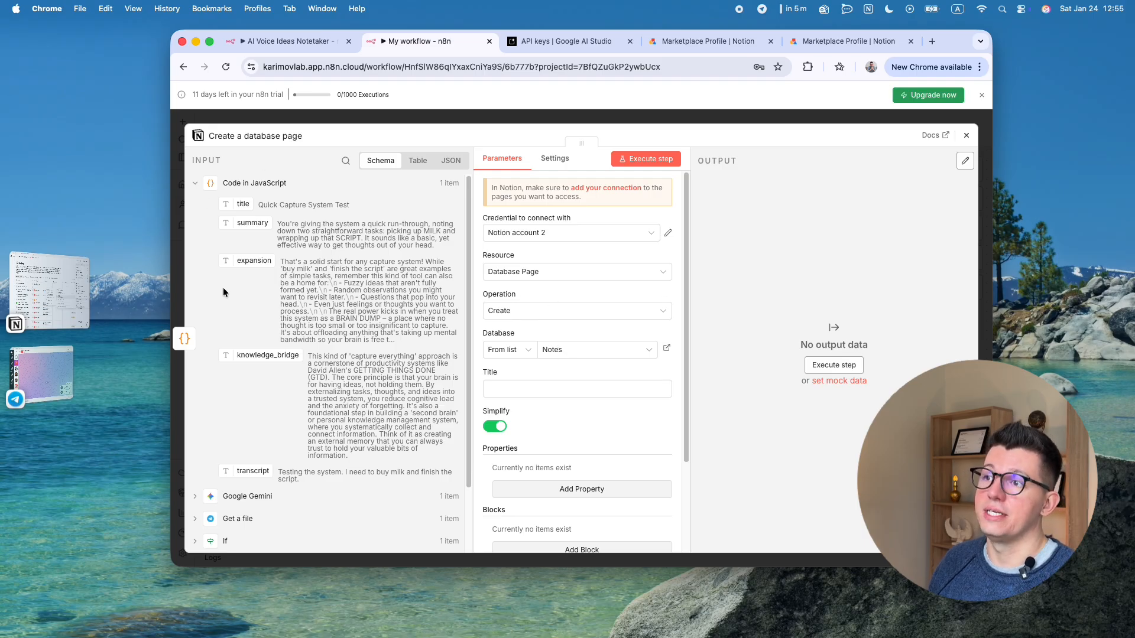
pyautogui.scroll(-3, 636, 405)
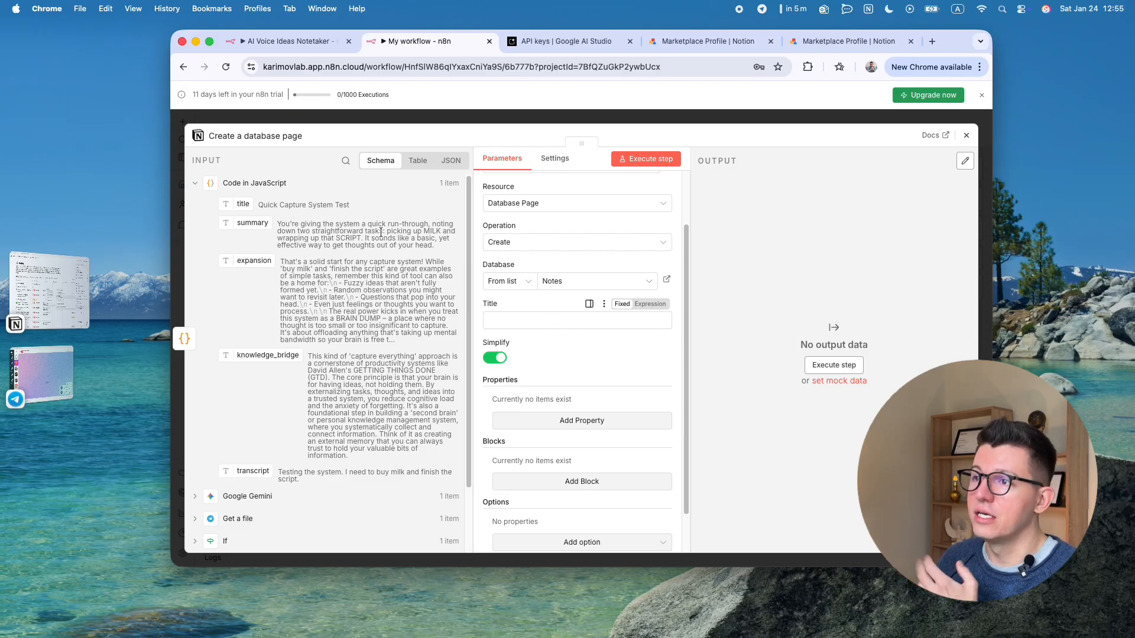
pyautogui.moveTo(243, 204); pyautogui.dragTo(521, 322)
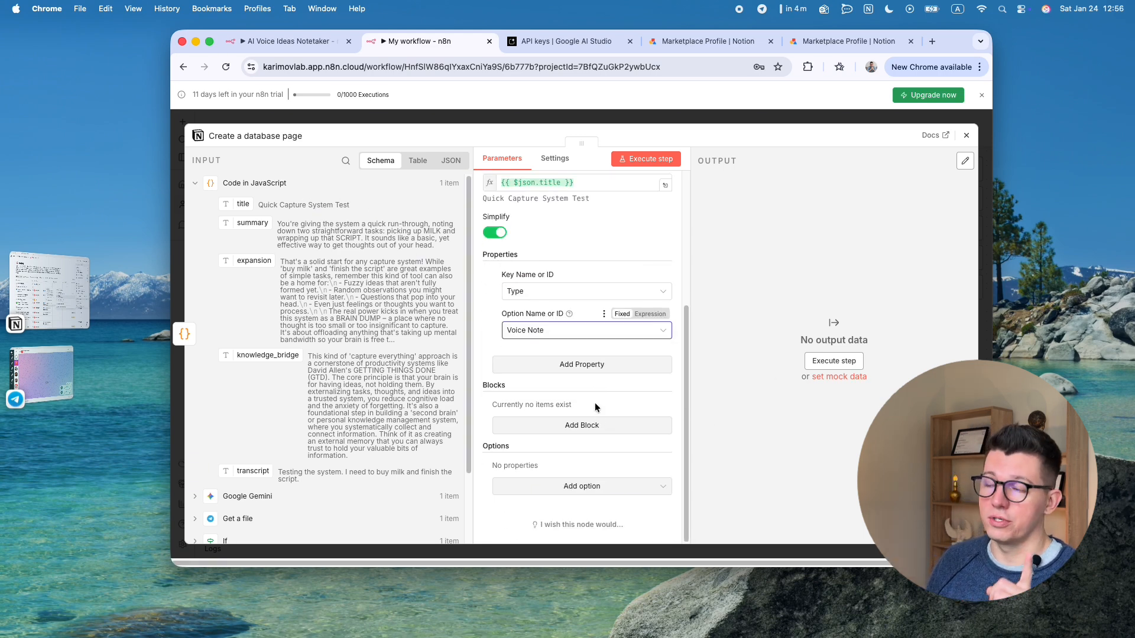
# Add a Heading 3 block with the text "Summary" to the Notion page.
pyautogui.click(574, 425)
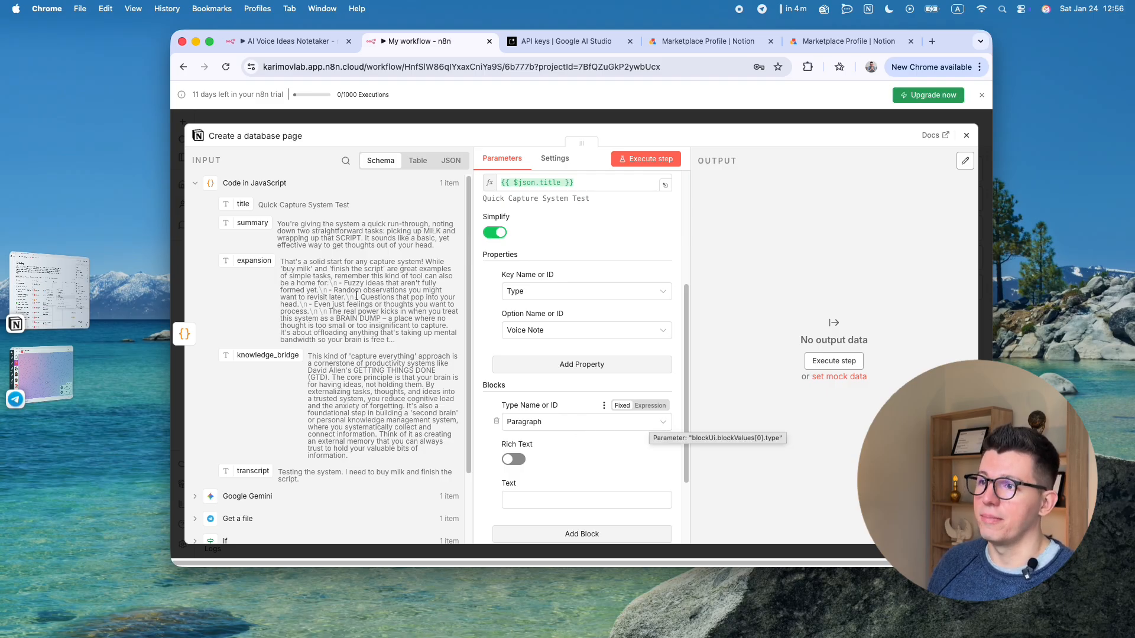
pyautogui.click(650, 423)
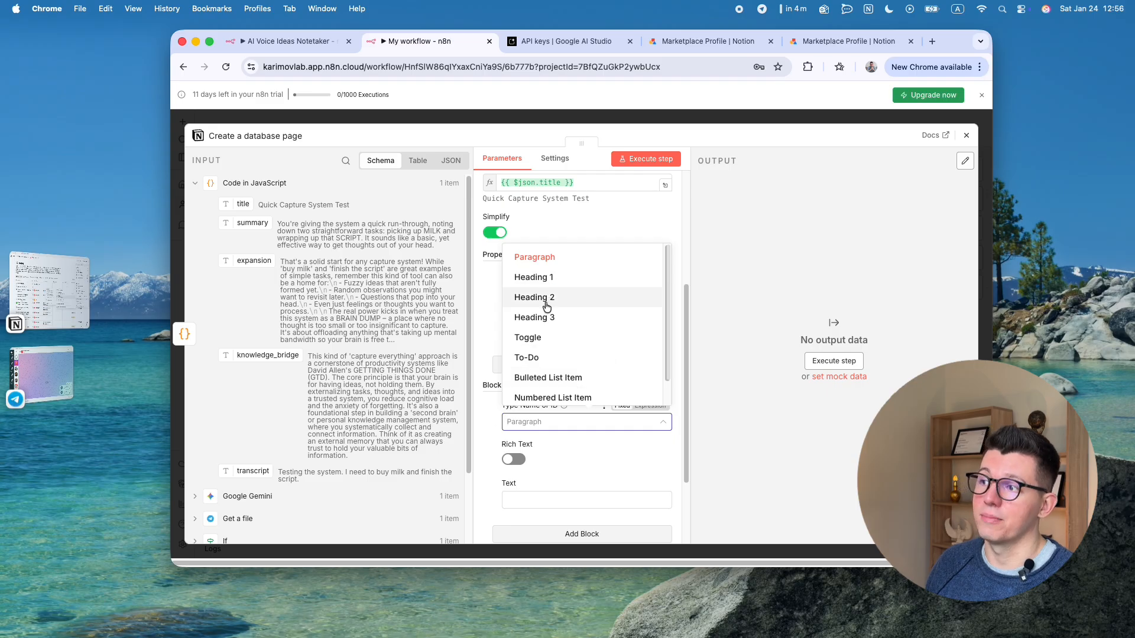
pyautogui.click(580, 322)
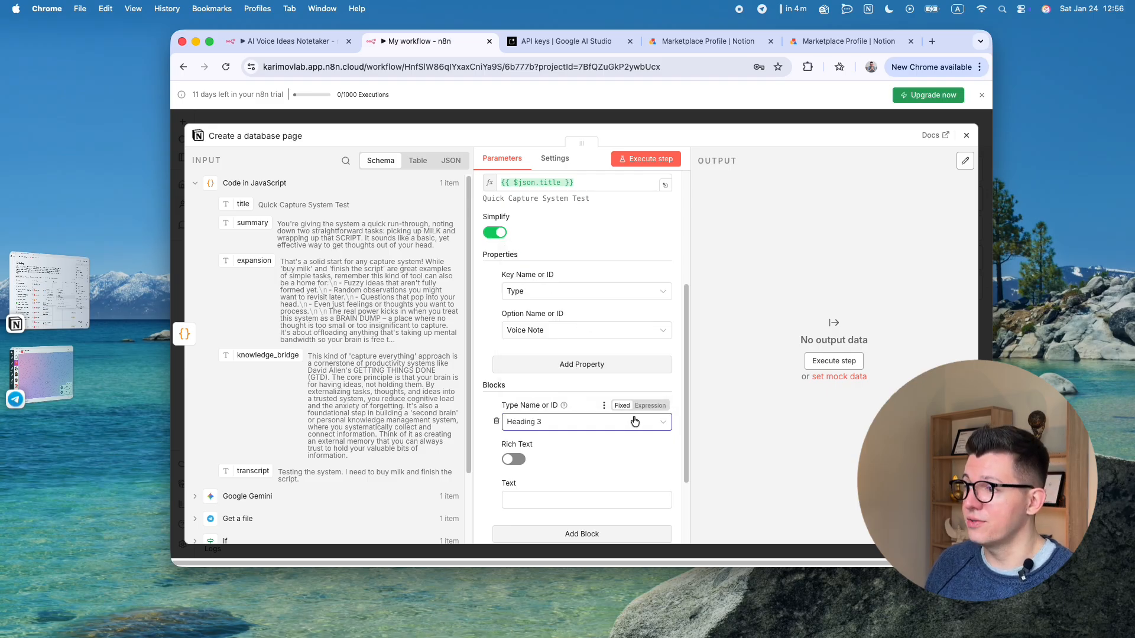
pyautogui.scroll(-2, 606, 403)
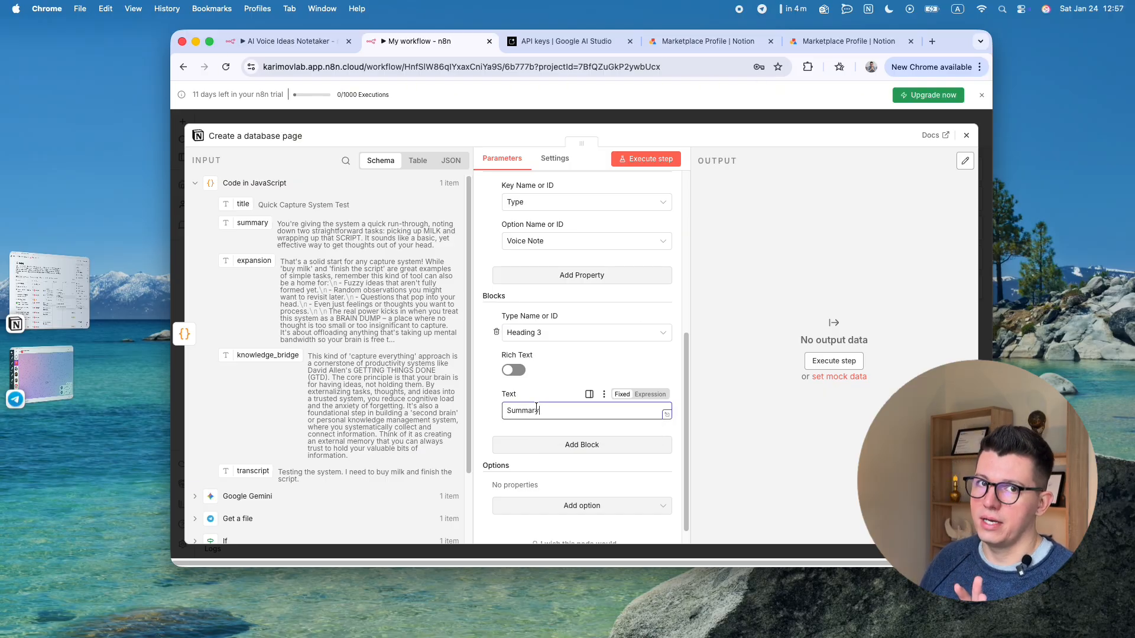
pyautogui.click(509, 409)
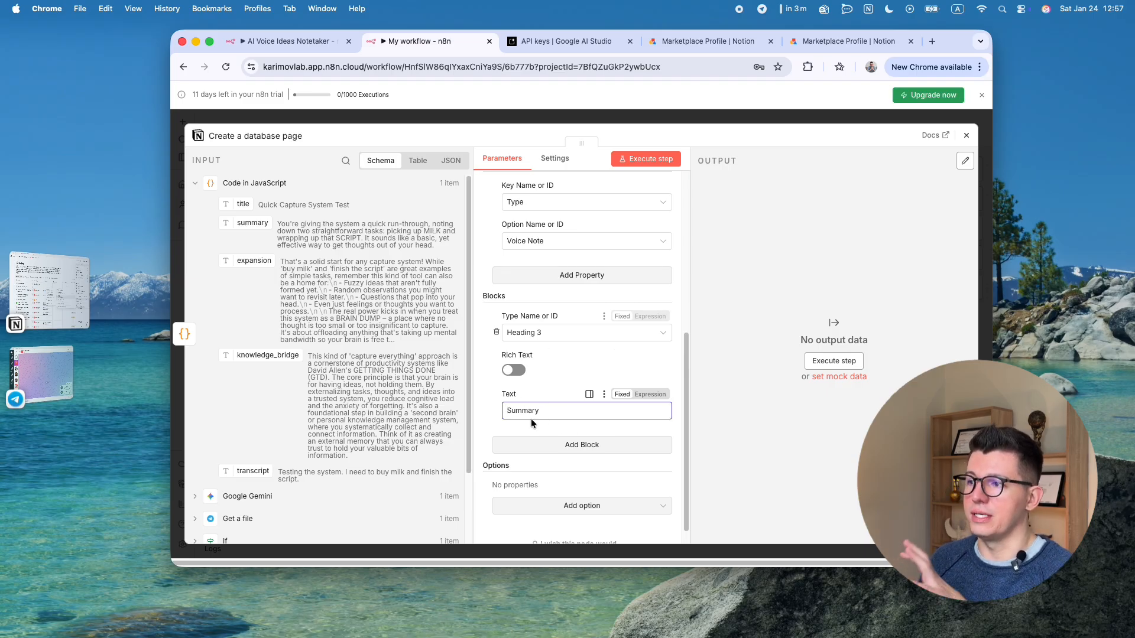
# Add a Paragraph block below the Summary heading and map its text to the summary field, {{ $json.summary }}.
pyautogui.click(586, 445)
pyautogui.scroll(-3, 547, 420)
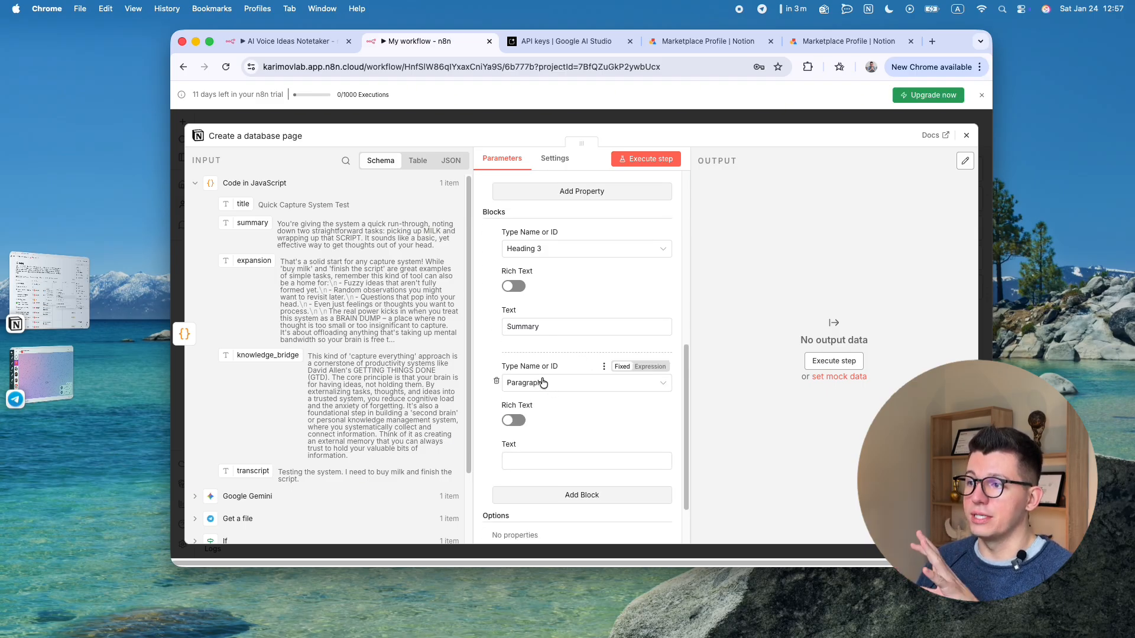
pyautogui.moveTo(243, 229); pyautogui.dragTo(541, 462)
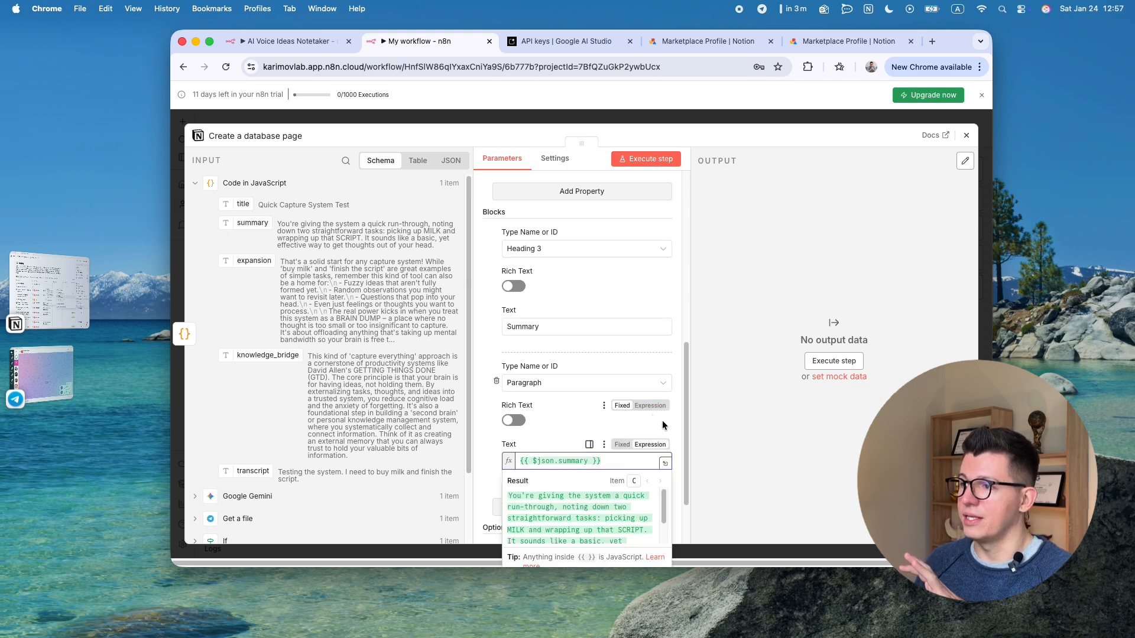
pyautogui.click(662, 420)
# Add a Heading 3 block with the text "🧠 AI Expansion" after the summary paragraph.
pyautogui.scroll(-3, 634, 402)
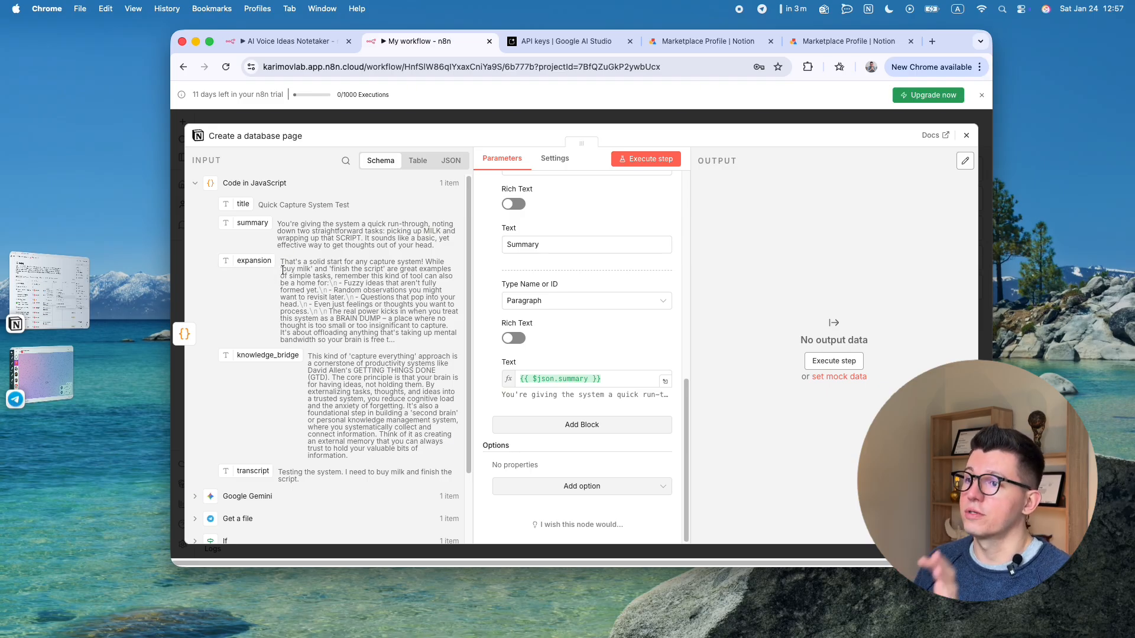
pyautogui.scroll(-2, 308, 331)
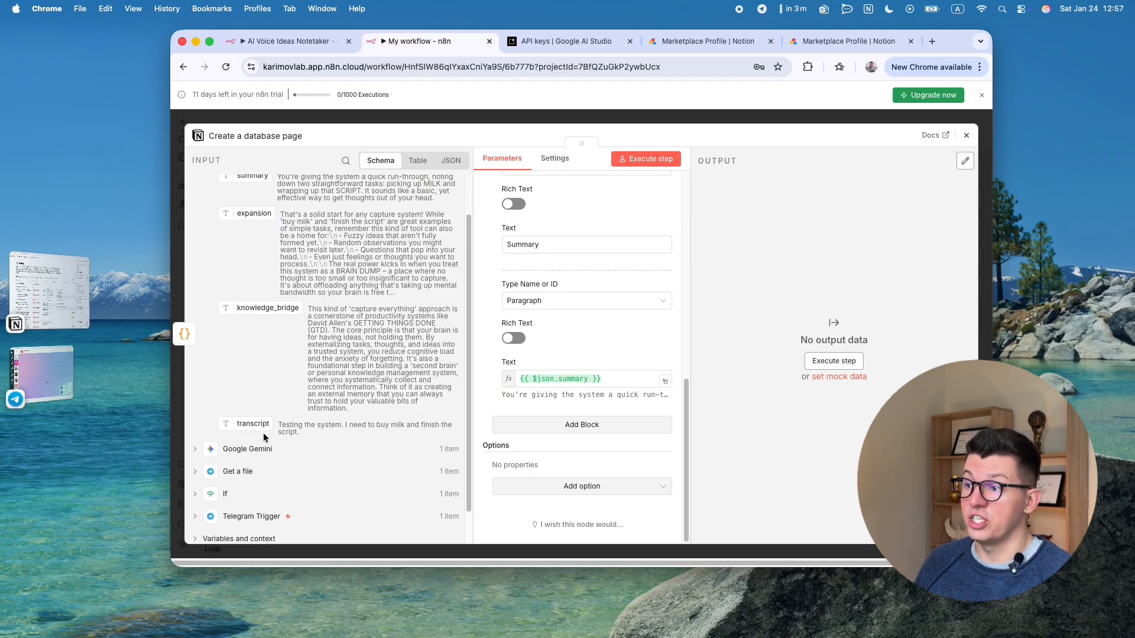
pyautogui.click(586, 425)
pyautogui.click(569, 446)
pyautogui.click(559, 341)
pyautogui.scroll(-3, 555, 435)
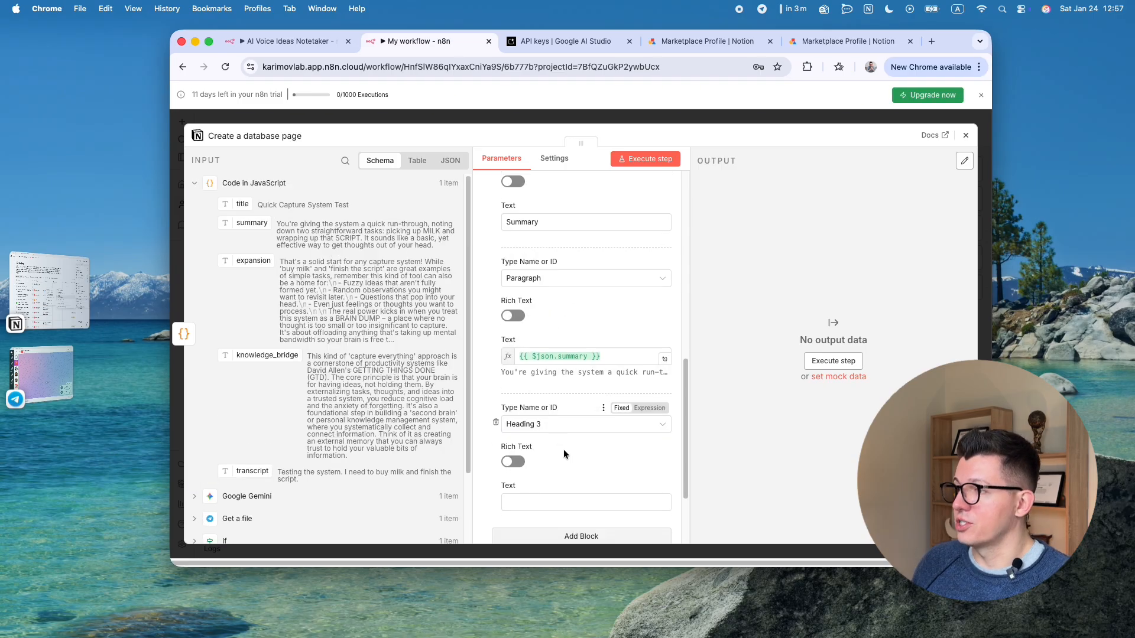
pyautogui.click(523, 502)
pyautogui.write('🧠 AI Expansion')
# Add a Paragraph block below the AI Expansion heading and map its text to {{ $json.expansion }}.
pyautogui.scroll(-3, 589, 460)
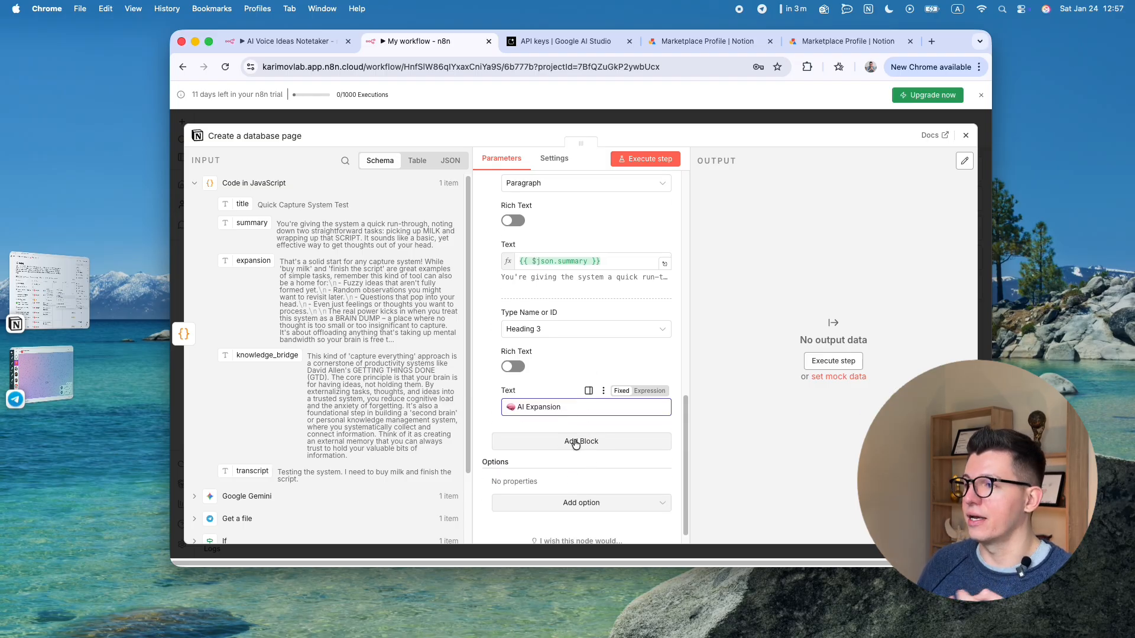
pyautogui.click(573, 444)
pyautogui.scroll(-3, 565, 427)
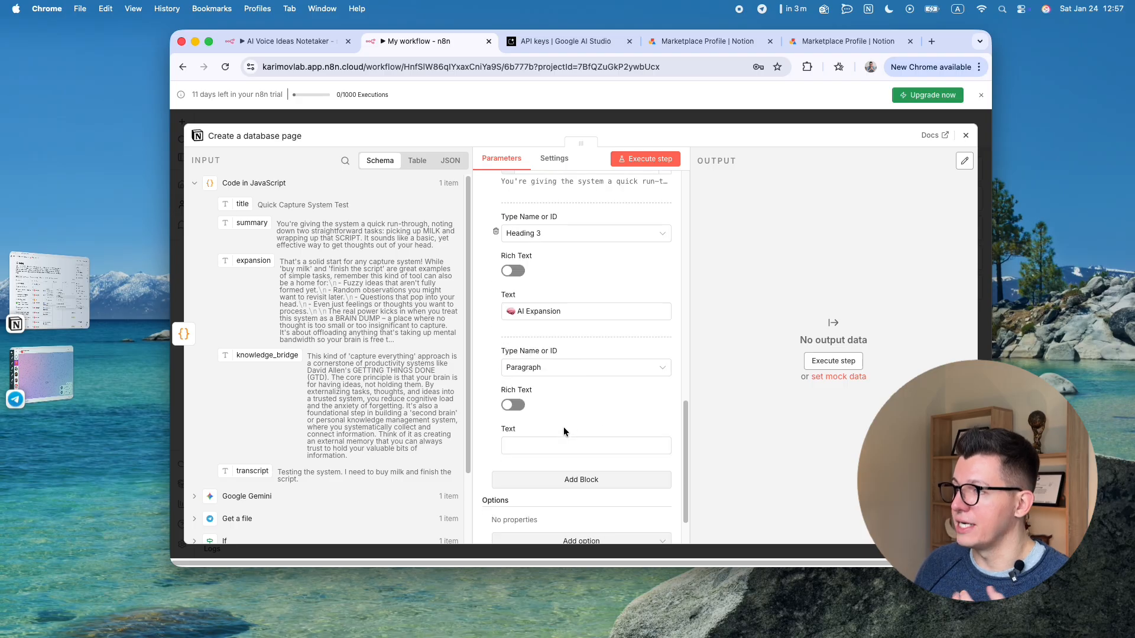
pyautogui.moveTo(249, 260); pyautogui.dragTo(533, 448)
pyautogui.click(491, 431)
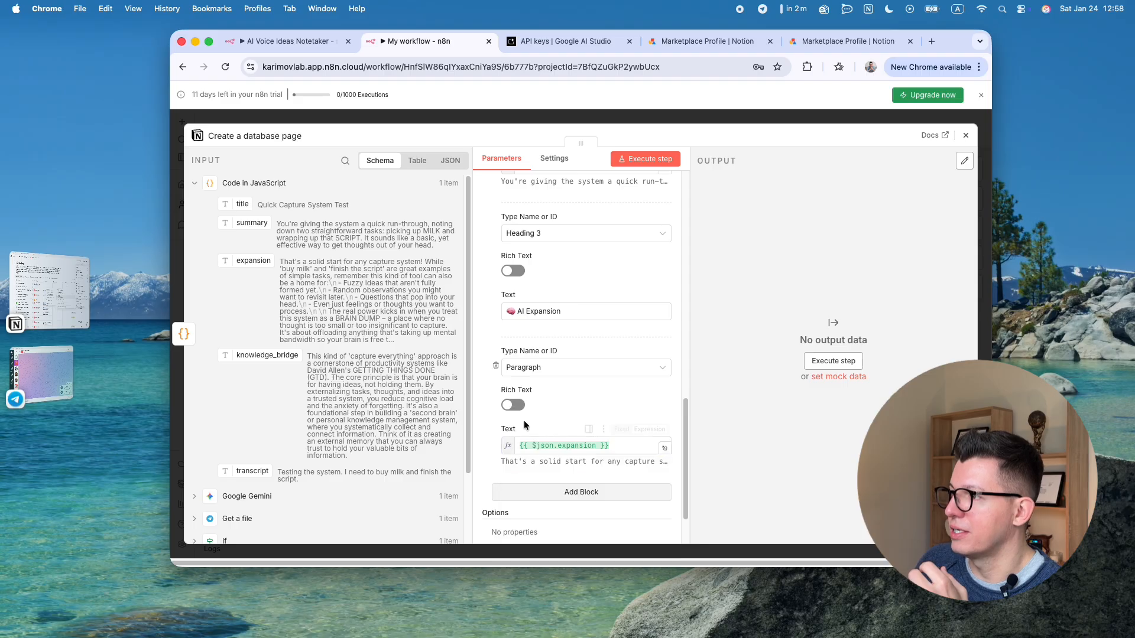
# Add a Heading 3 block with the text "Transcript" after the knowledge_bridge paragraph.
pyautogui.scroll(-1, 554, 376)
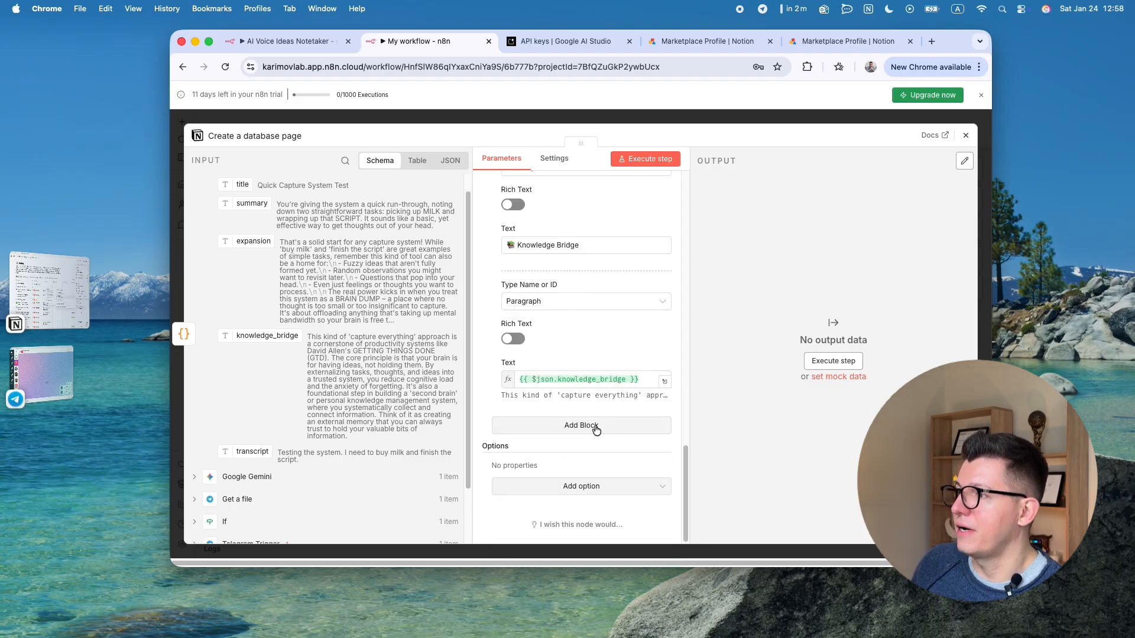
pyautogui.click(596, 430)
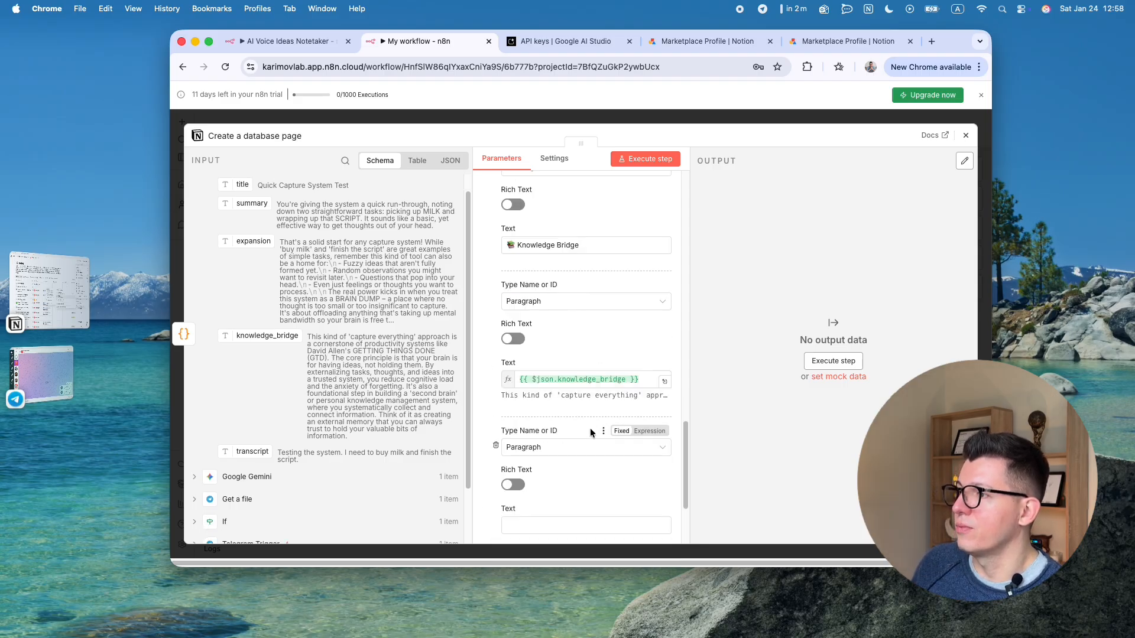
pyautogui.scroll(-2, 591, 413)
pyautogui.click(559, 379)
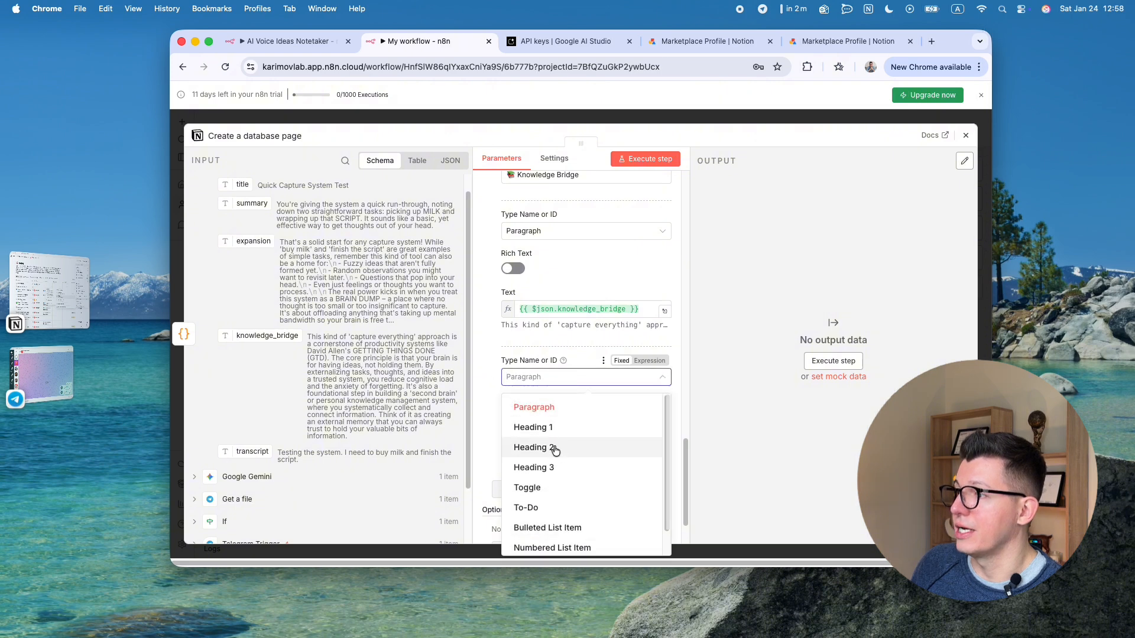
pyautogui.click(547, 467)
pyautogui.click(522, 455)
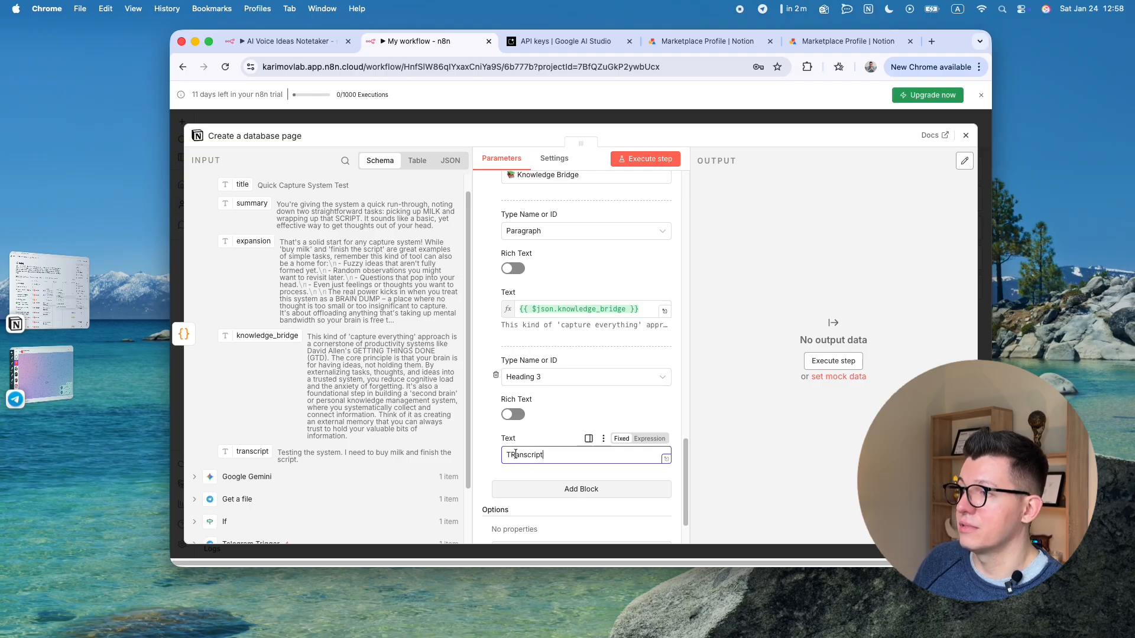
pyautogui.press('BackSpace')
pyautogui.write('r')
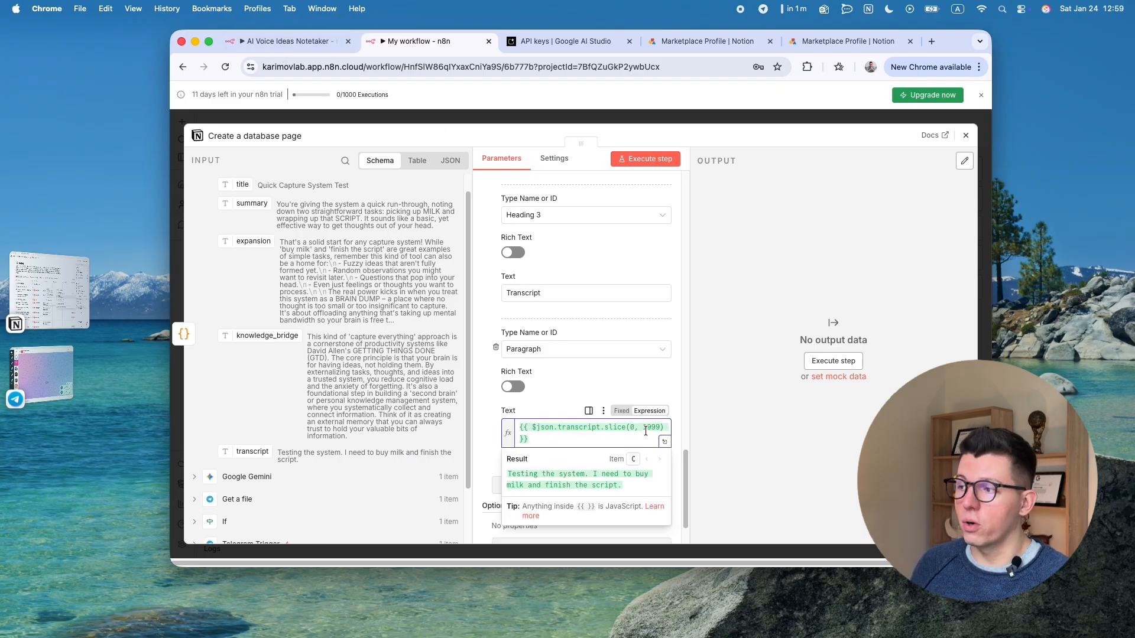
# Check the slice limit in the transcript paragraph's expression, and execute the Create a database page node to test it.
pyautogui.moveTo(643, 428); pyautogui.dragTo(663, 430)
pyautogui.click(623, 437)
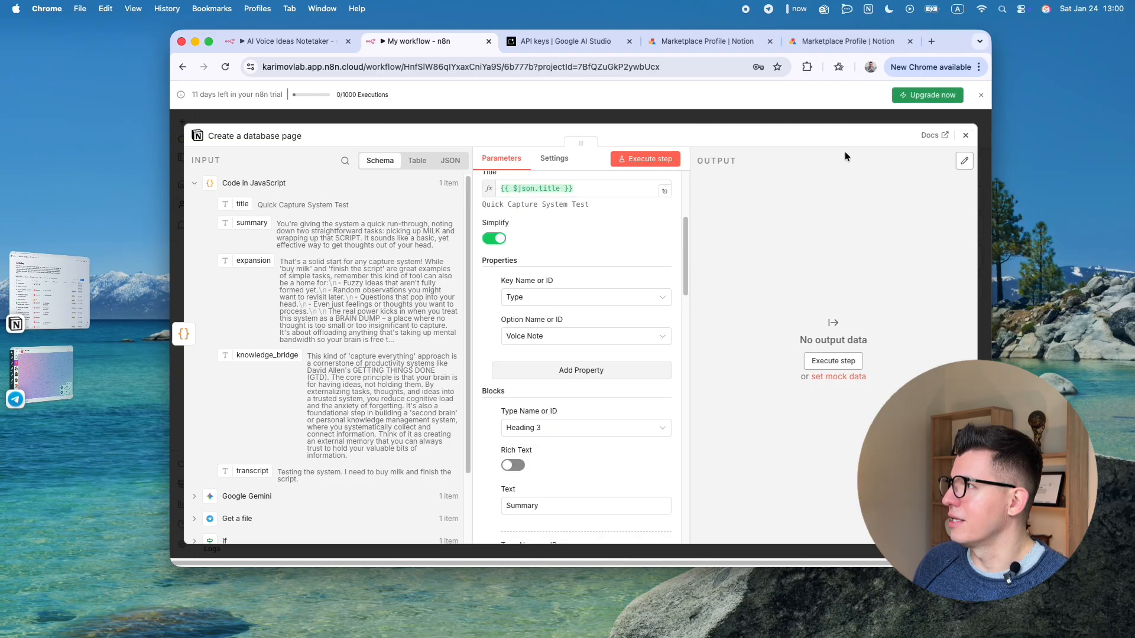
pyautogui.click(645, 158)
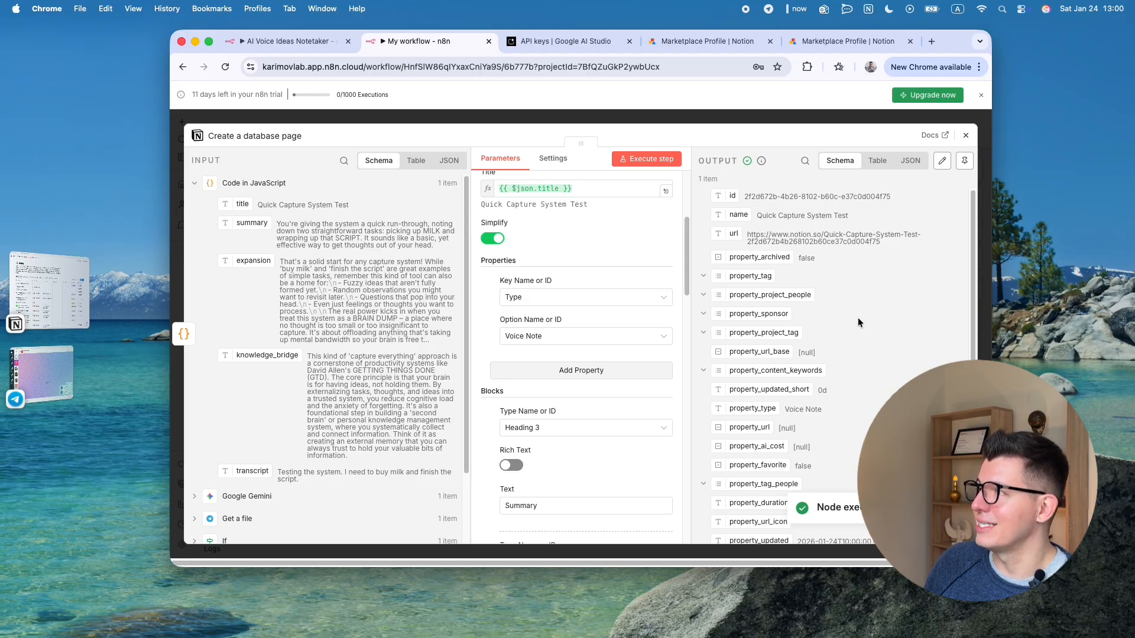
pyautogui.scroll(-5, 859, 317)
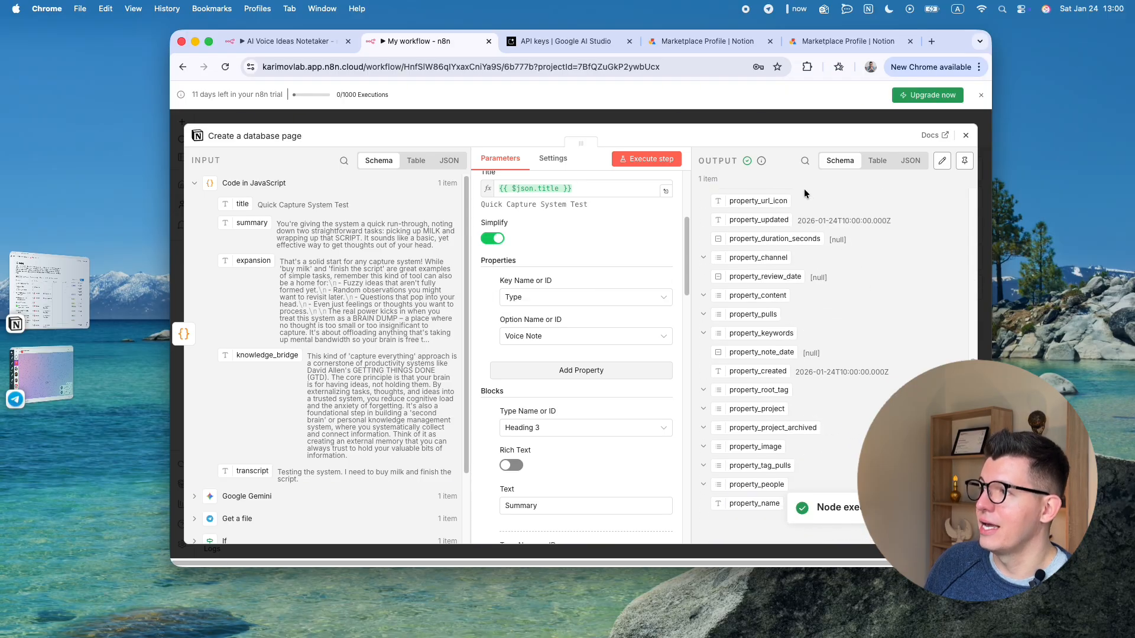
# Switch to Notion and open the Quick Capture System Test note from the Notes database.
pyautogui.click(67, 307)
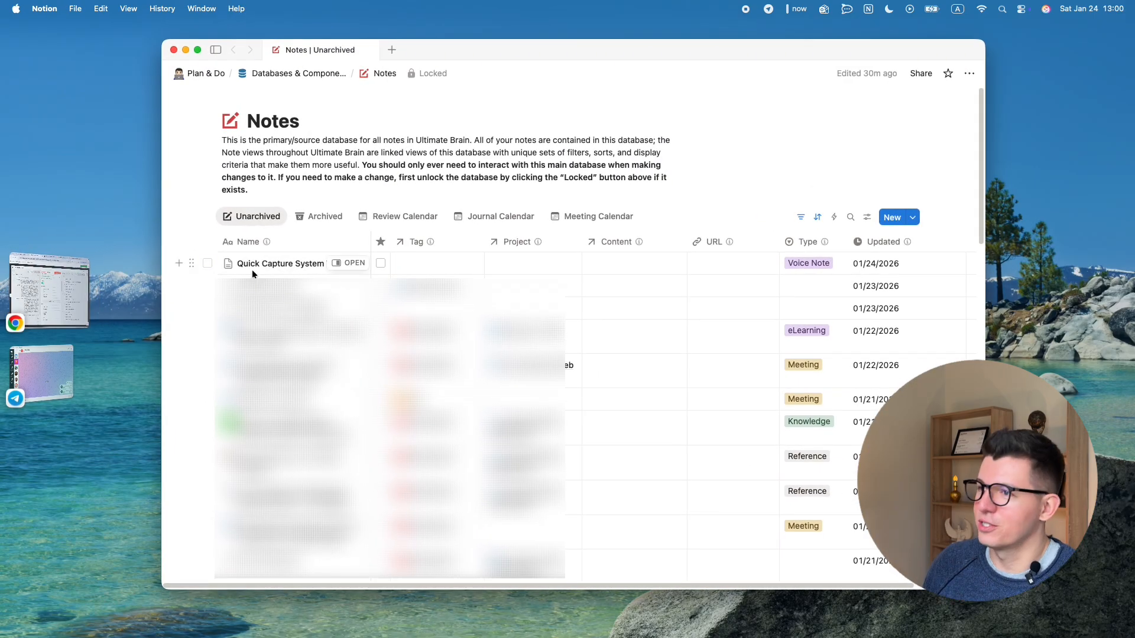
pyautogui.click(351, 263)
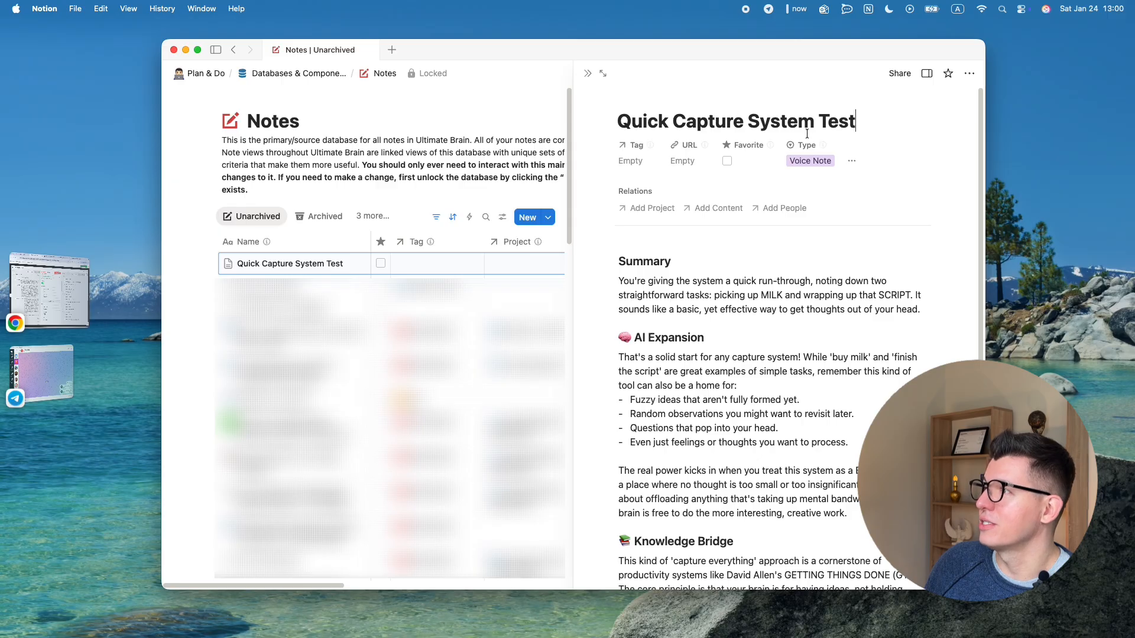
pyautogui.click(50, 289)
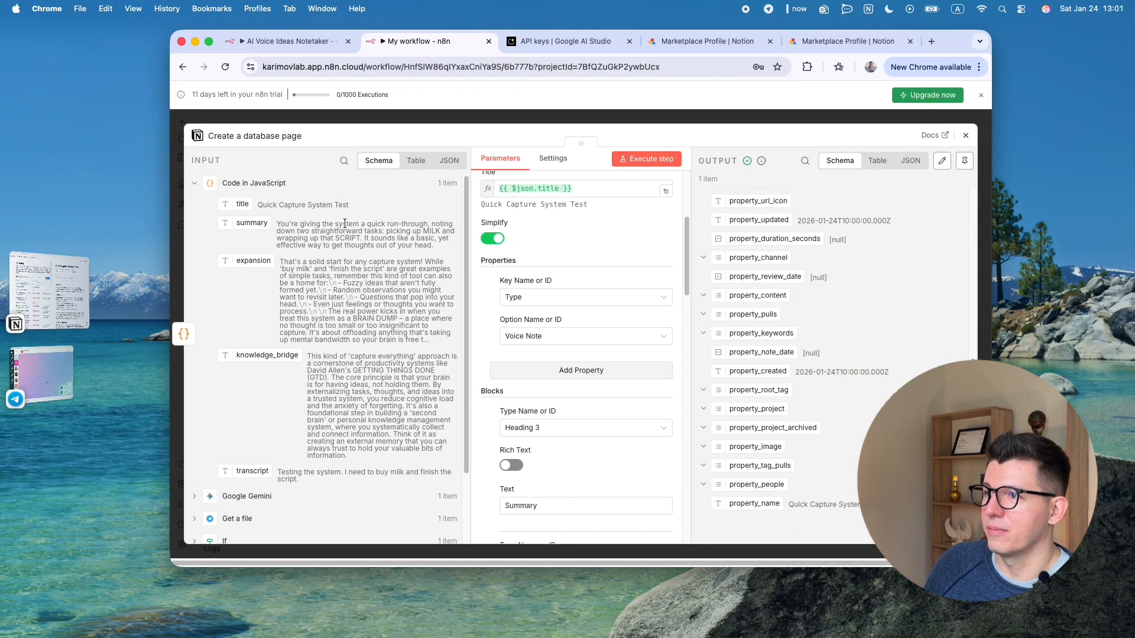
pyautogui.click(50, 290)
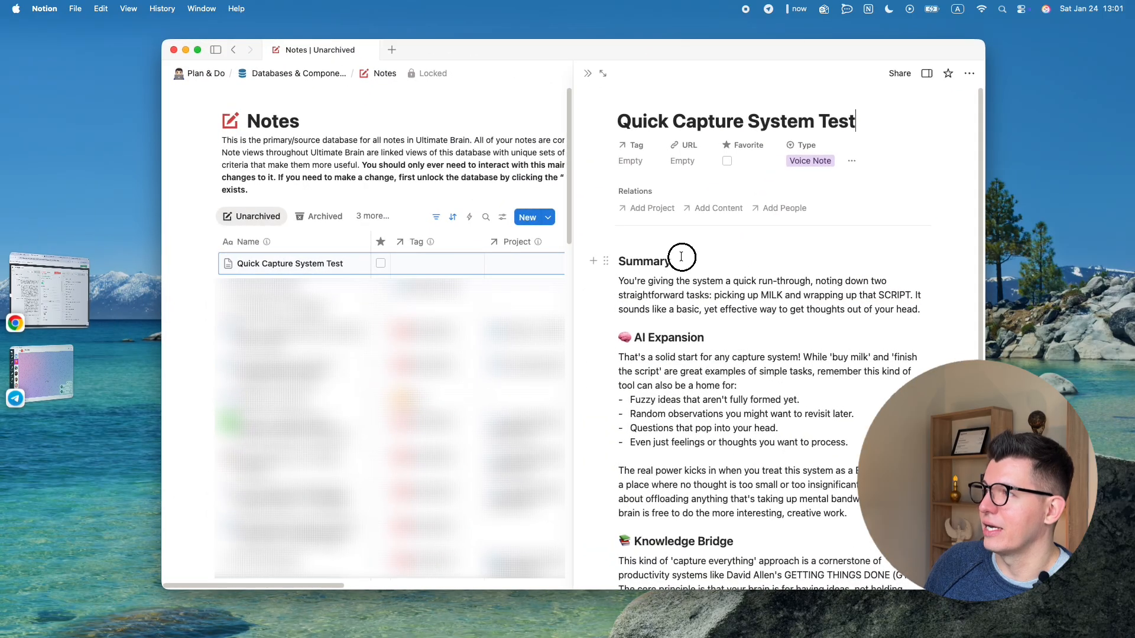
# Examine the note's Summary, AI Expansion, Knowledge Bridge and Transcript sections in Notion.
pyautogui.moveTo(675, 261); pyautogui.dragTo(614, 259)
pyautogui.click(703, 295)
pyautogui.moveTo(926, 306); pyautogui.dragTo(621, 280)
pyautogui.click(675, 295)
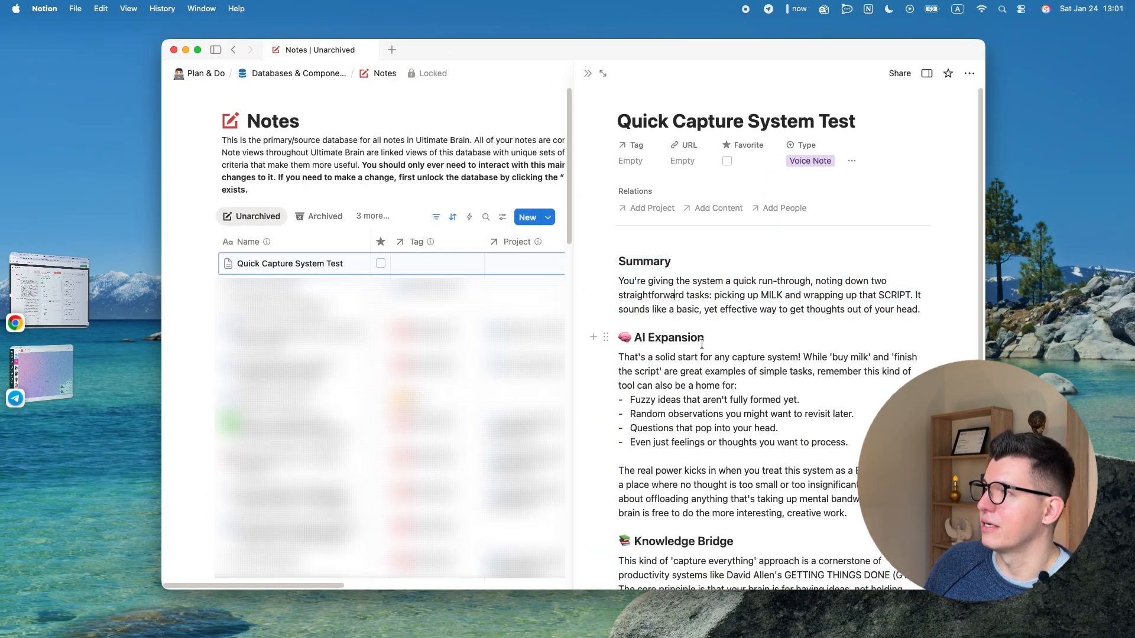
pyautogui.scroll(-5, 741, 370)
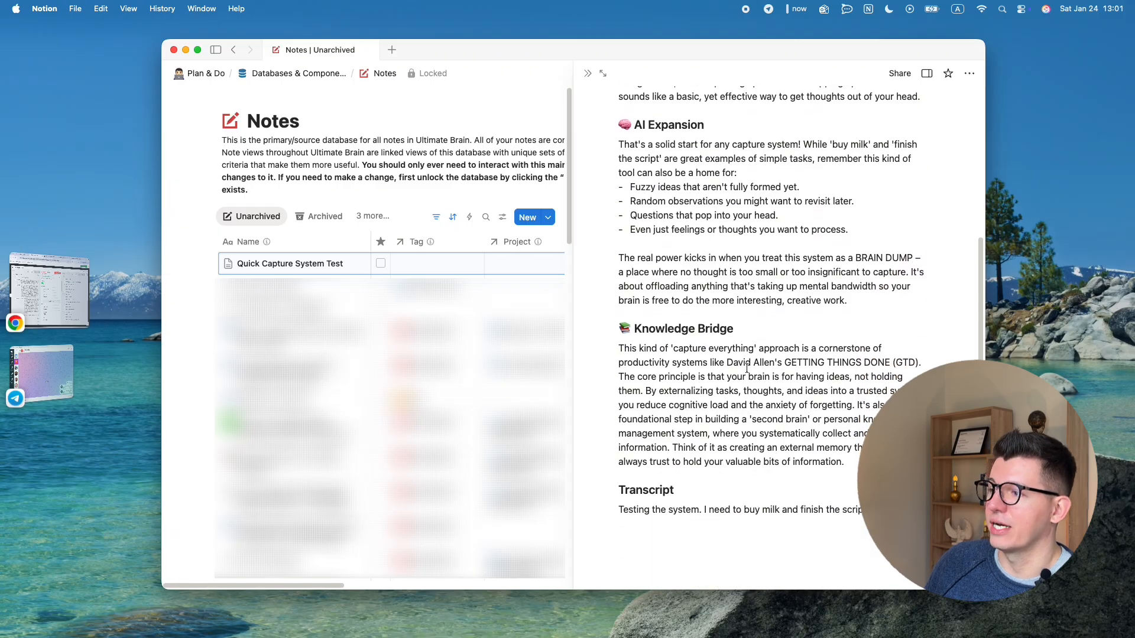
pyautogui.moveTo(861, 509); pyautogui.dragTo(614, 511)
pyautogui.click(816, 522)
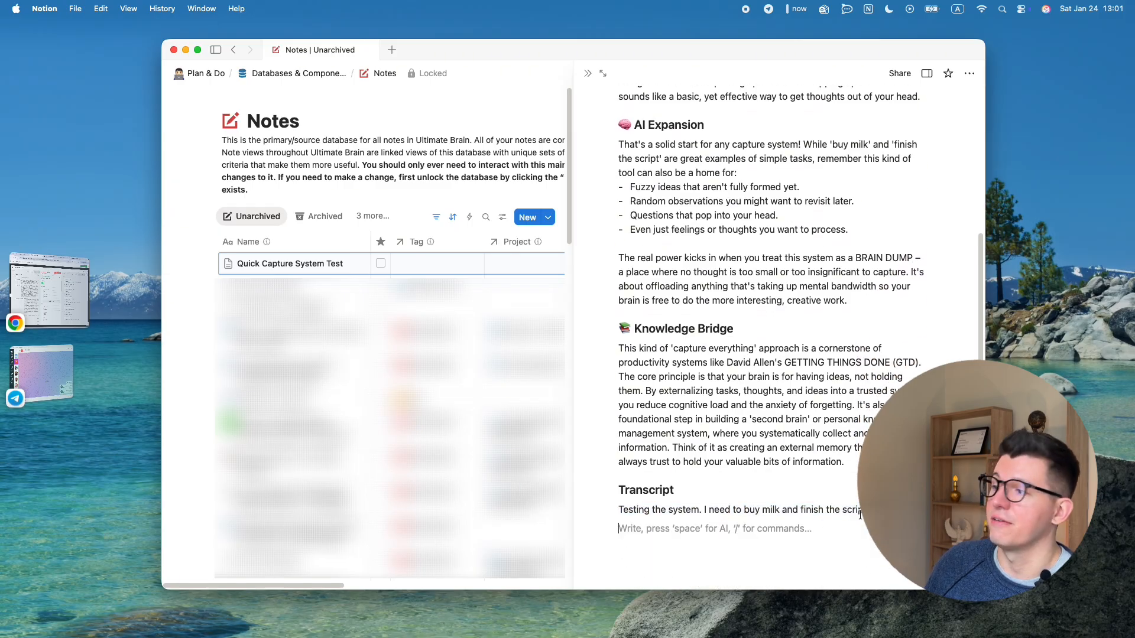
pyautogui.click(839, 501)
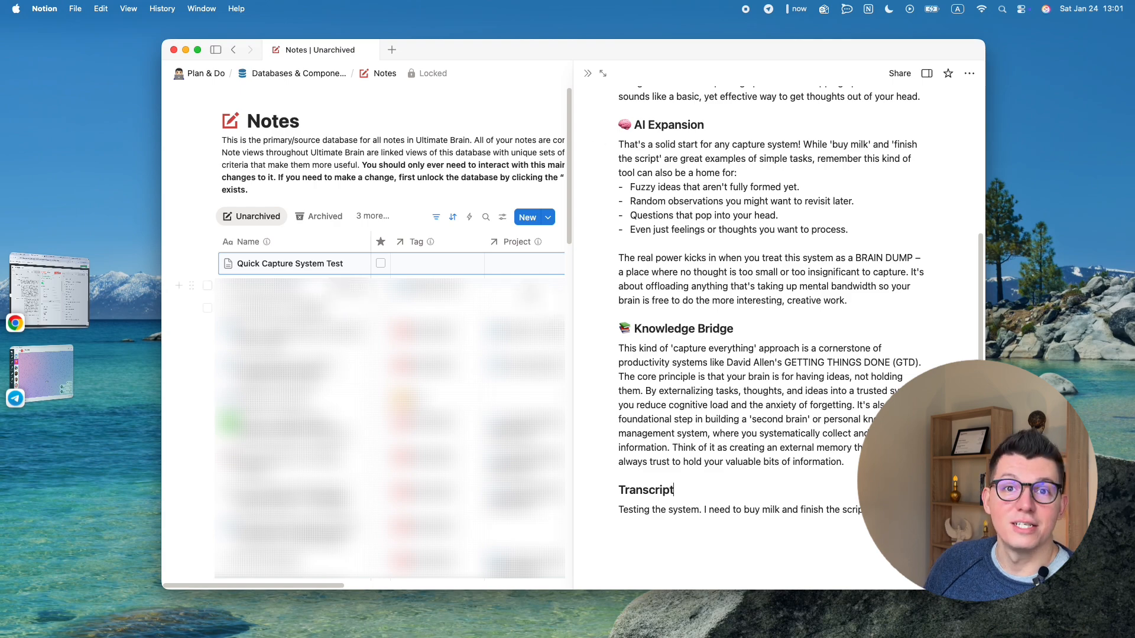
# Return to the n8n workflow, unpin the data of the Code in JavaScript, Google Gemini and Telegram Trigger nodes, and tidy up the layout.
pyautogui.click(62, 289)
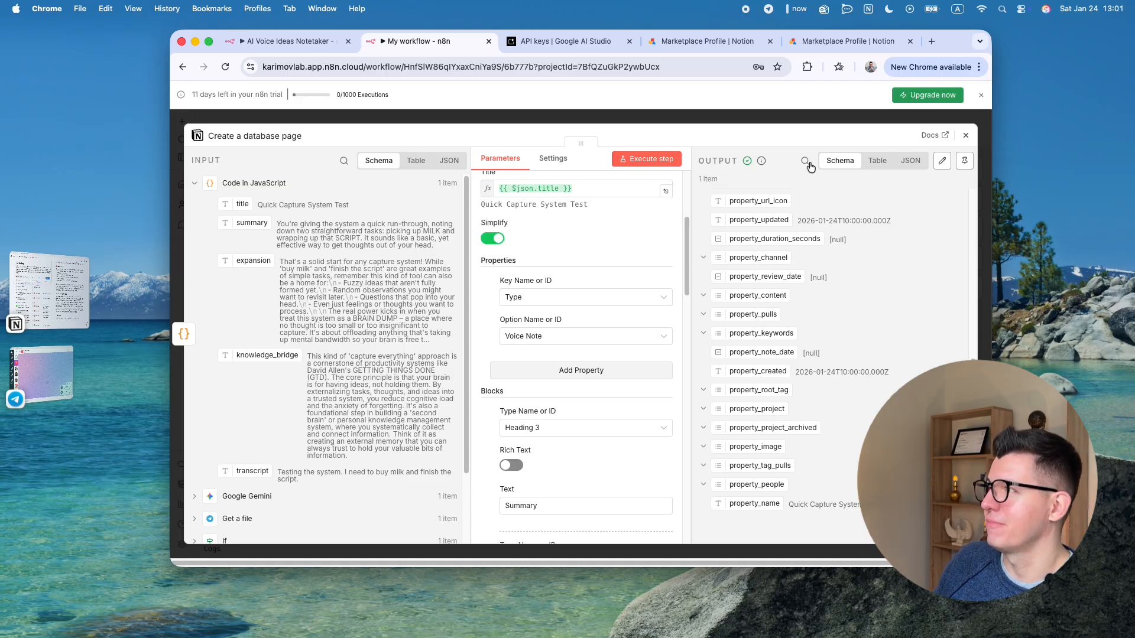
pyautogui.click(967, 138)
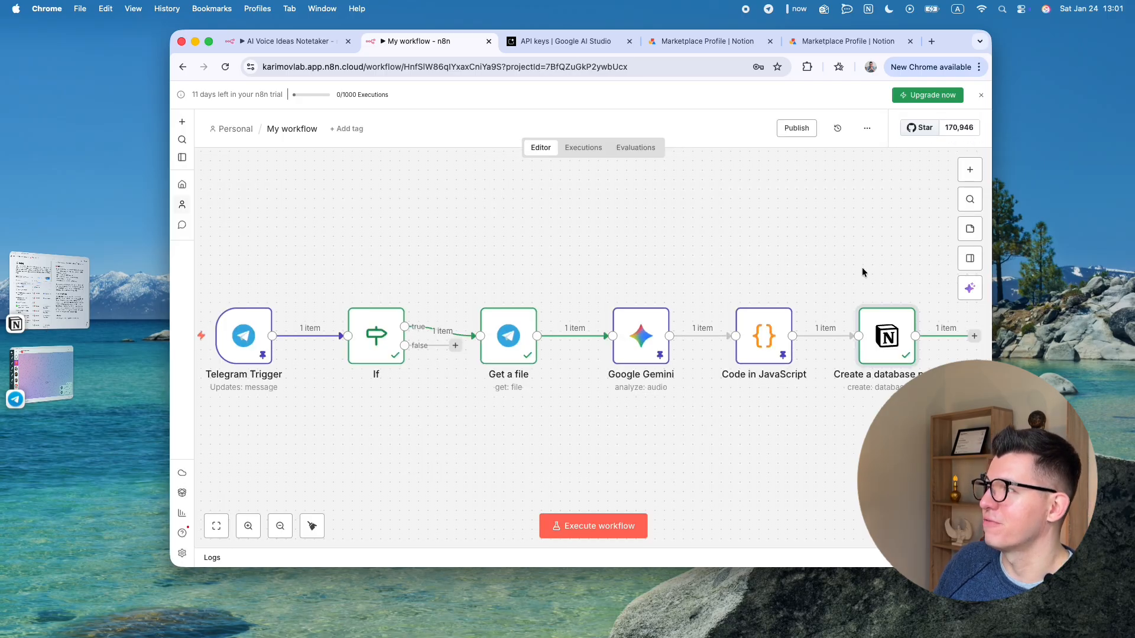
pyautogui.rightClick(753, 325)
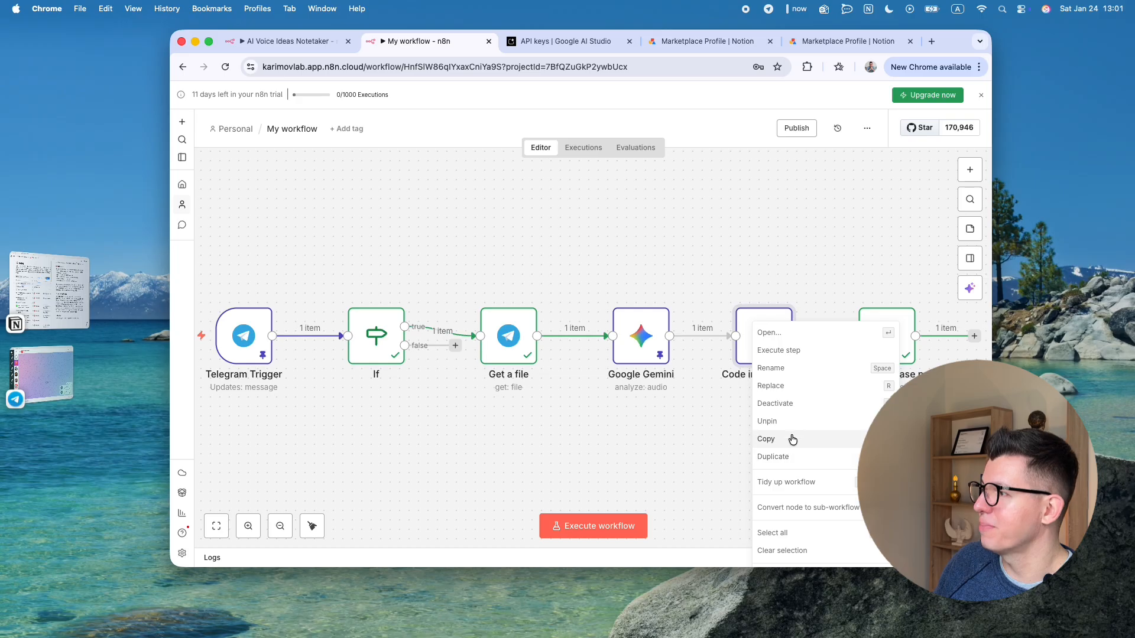
pyautogui.click(769, 421)
pyautogui.rightClick(646, 336)
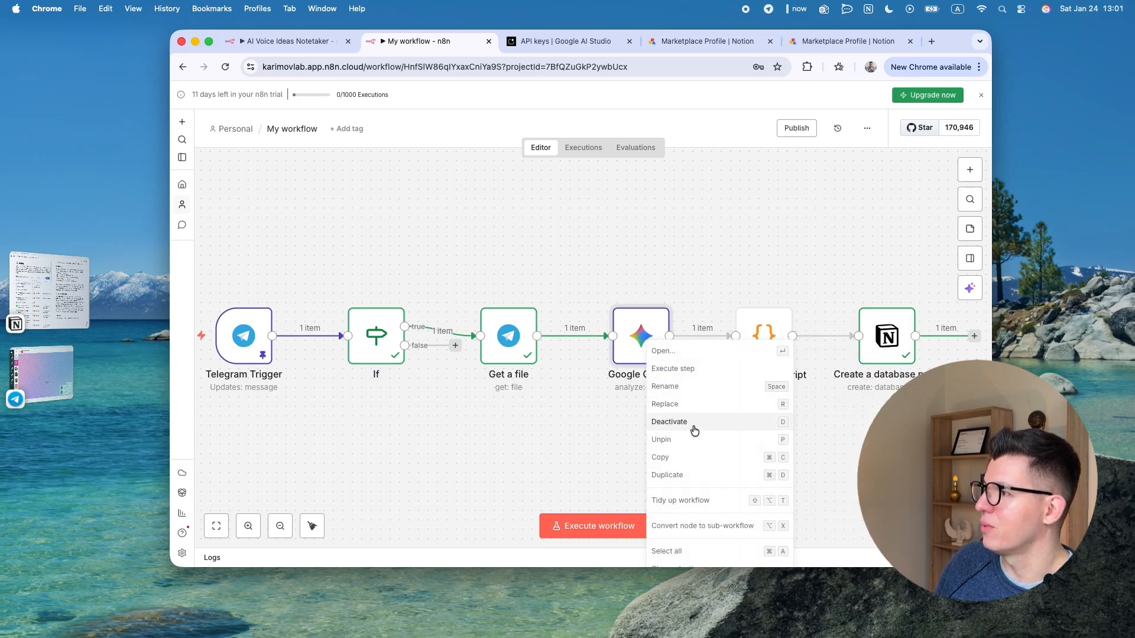
pyautogui.click(680, 440)
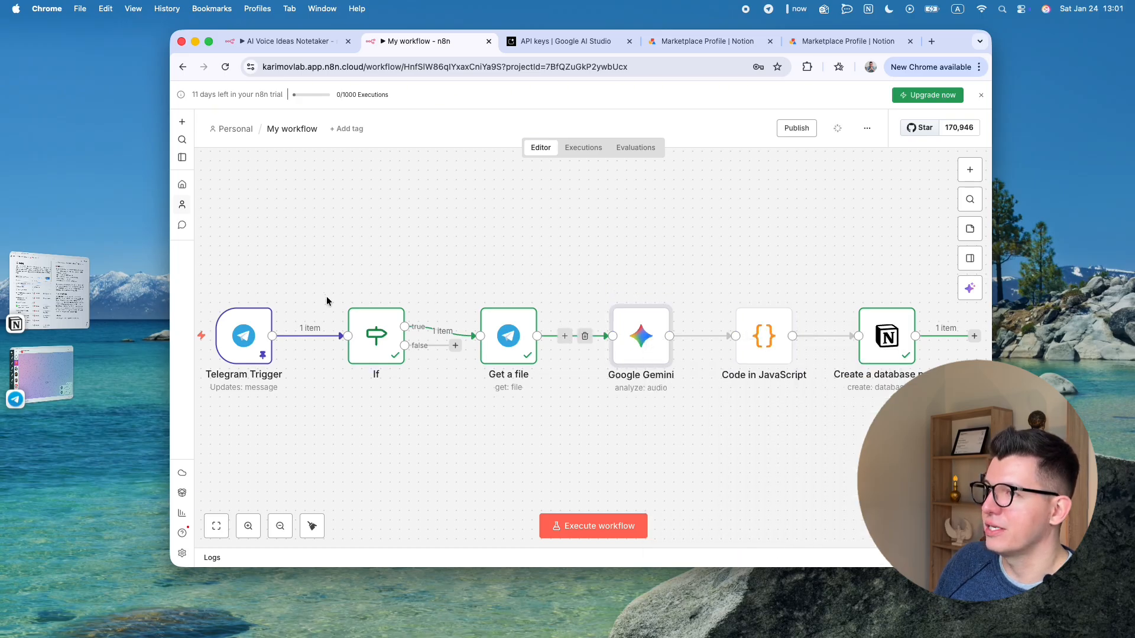
pyautogui.rightClick(243, 349)
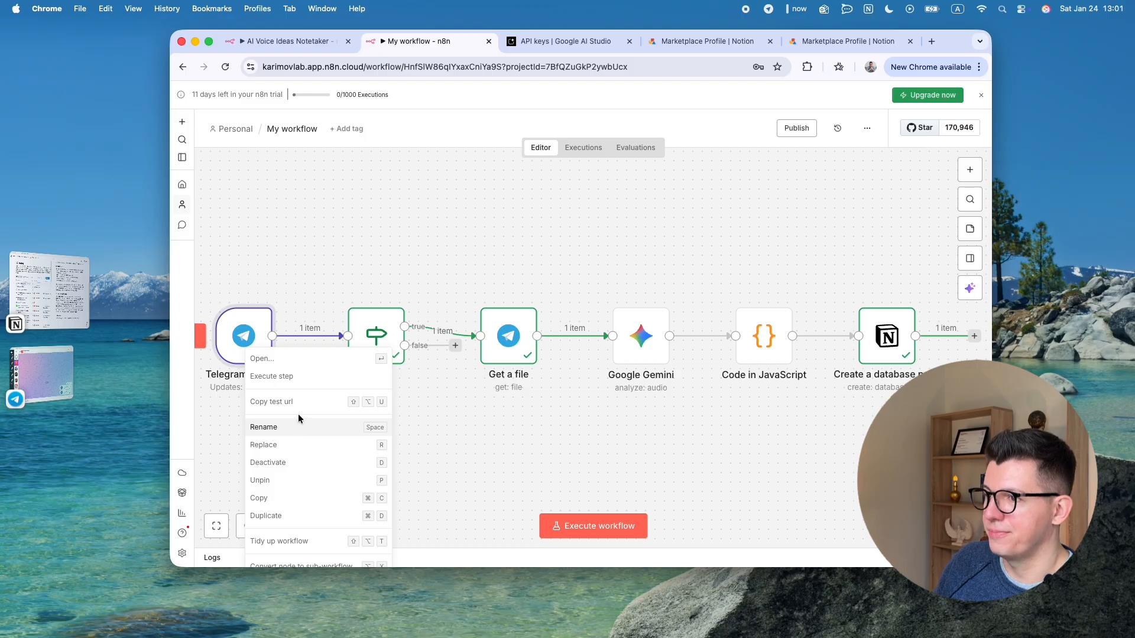
pyautogui.click(294, 476)
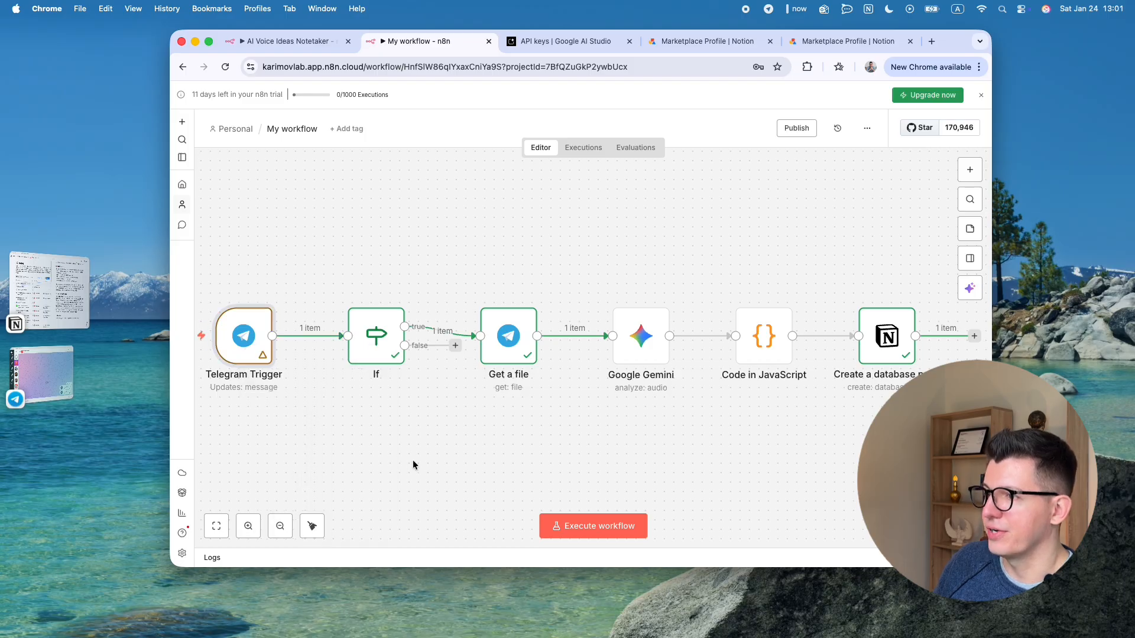
pyautogui.click(310, 535)
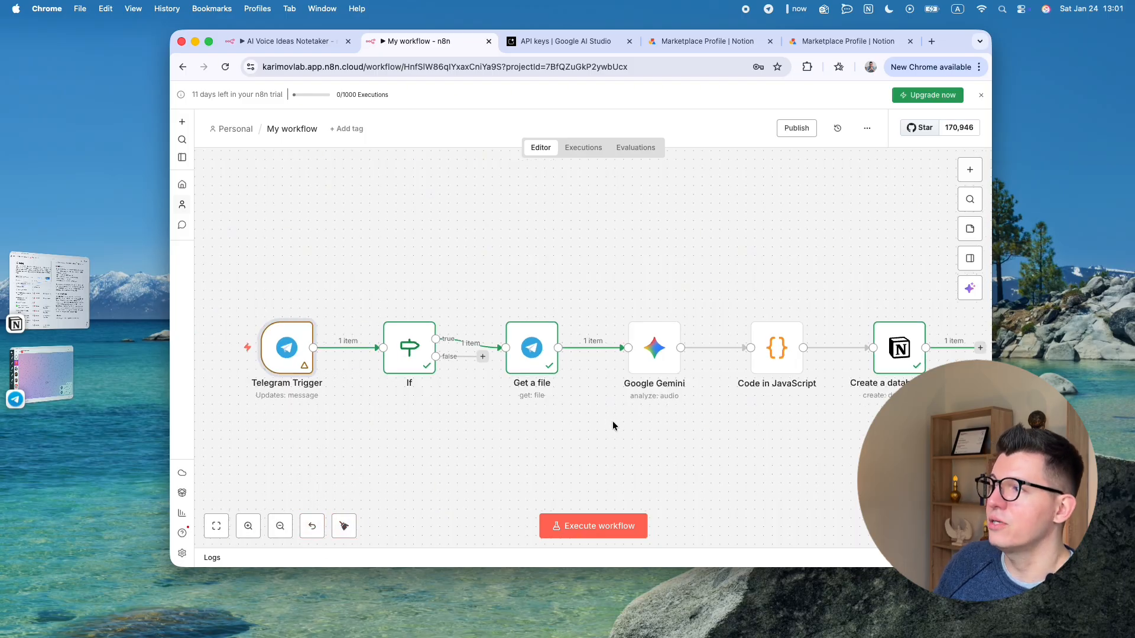
# Send a recorded voice message to the Telegram bot, and execute the n8n workflow from the Telegram Trigger in Chrome.
pyautogui.moveTo(286, 353)
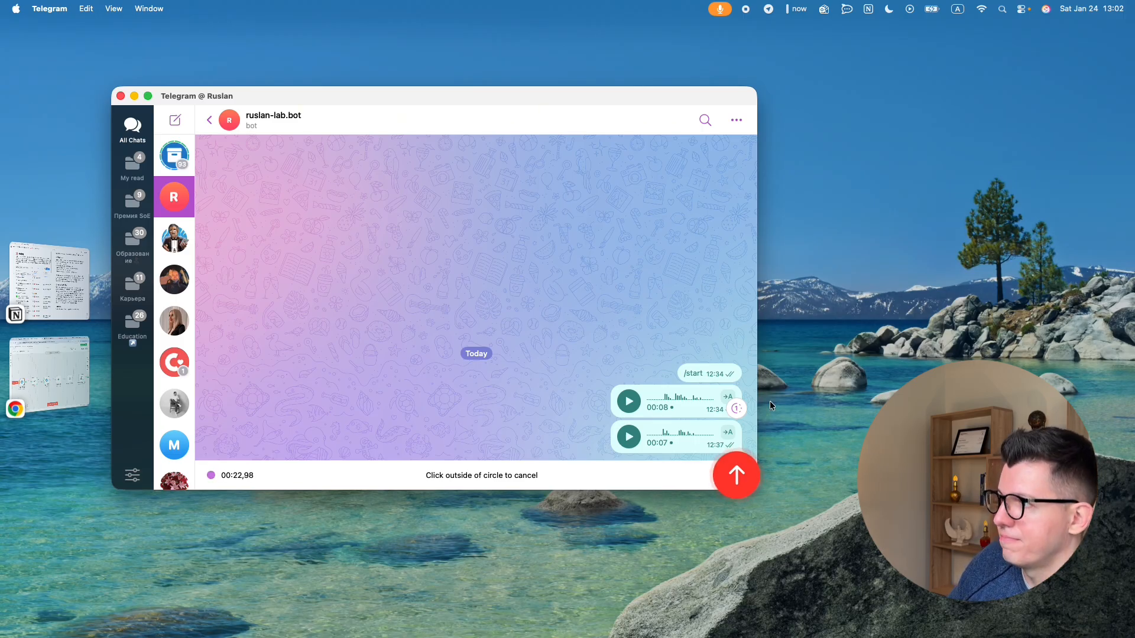
pyautogui.click(736, 473)
pyautogui.press('super+Tab')
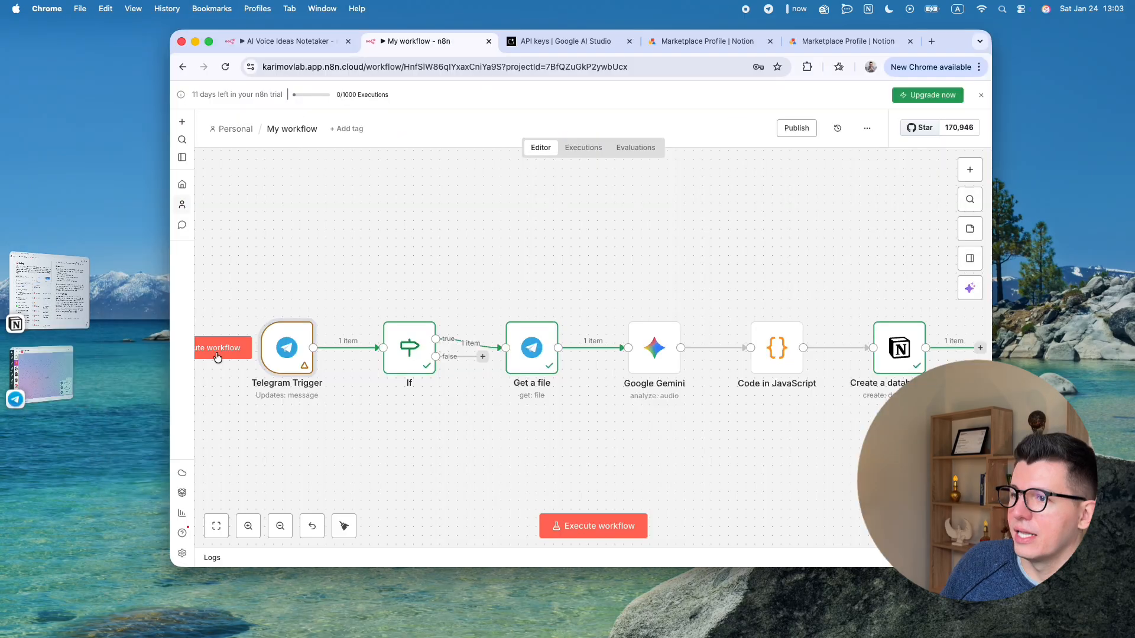
pyautogui.moveTo(330, 428); pyautogui.dragTo(345, 430)
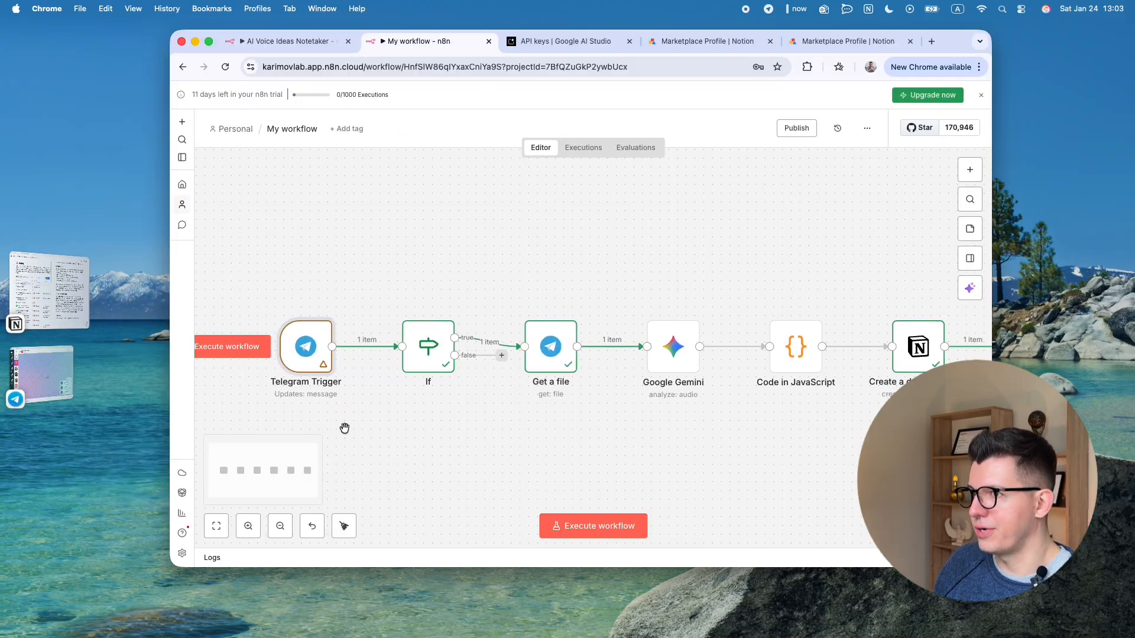
pyautogui.click(228, 355)
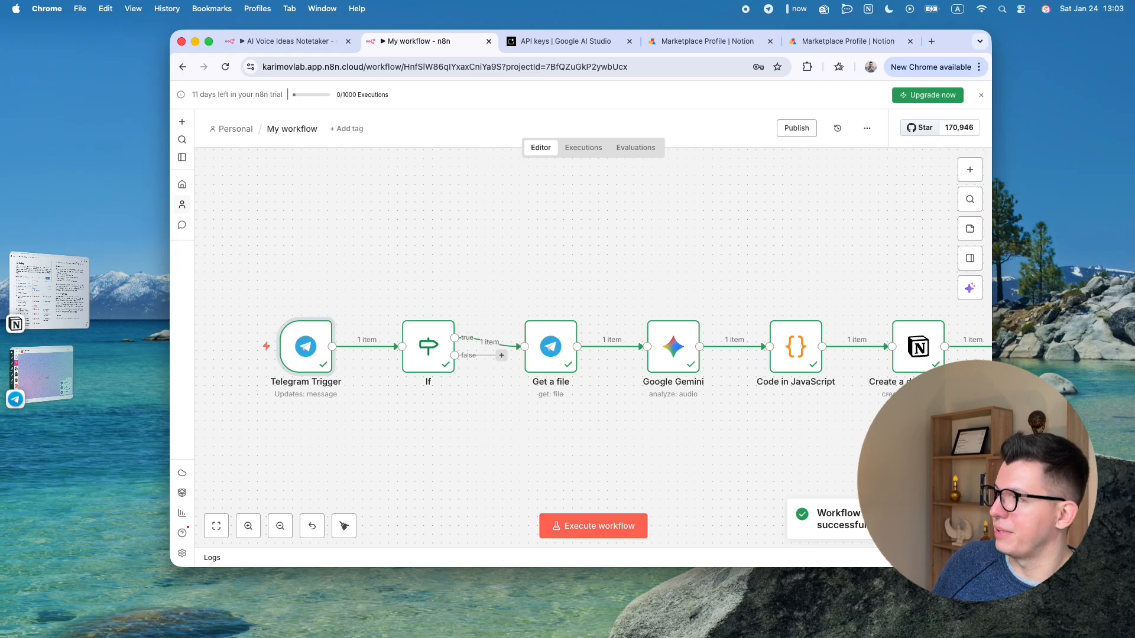
# Switch to Notion, close the previous note and open The Productive Power of Rest from the Notes database.
pyautogui.click(45, 298)
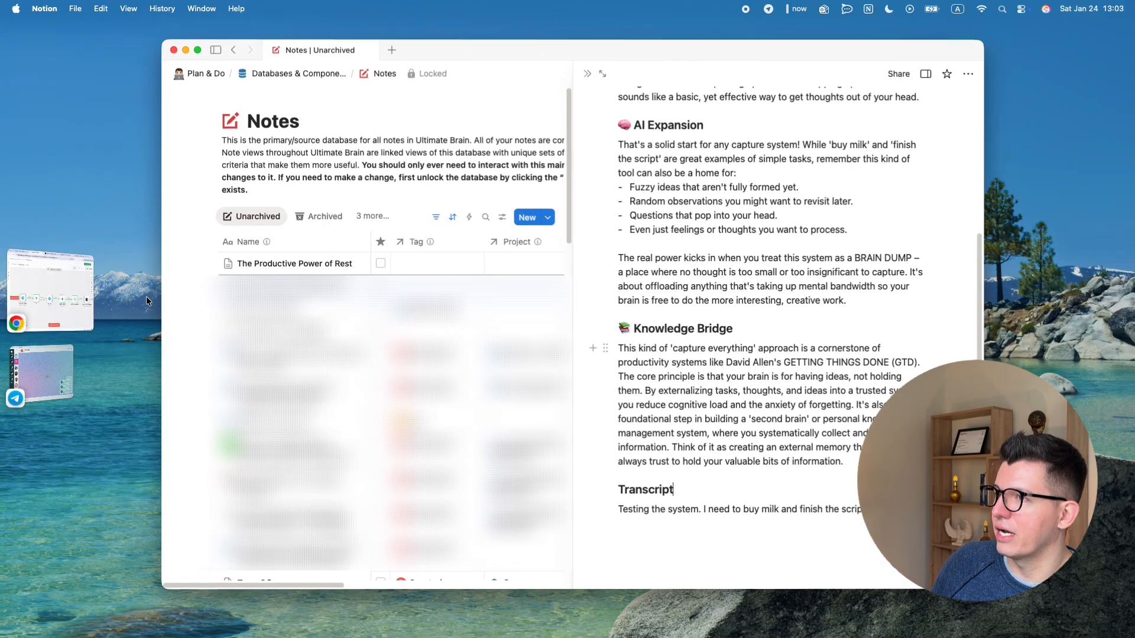
pyautogui.click(587, 73)
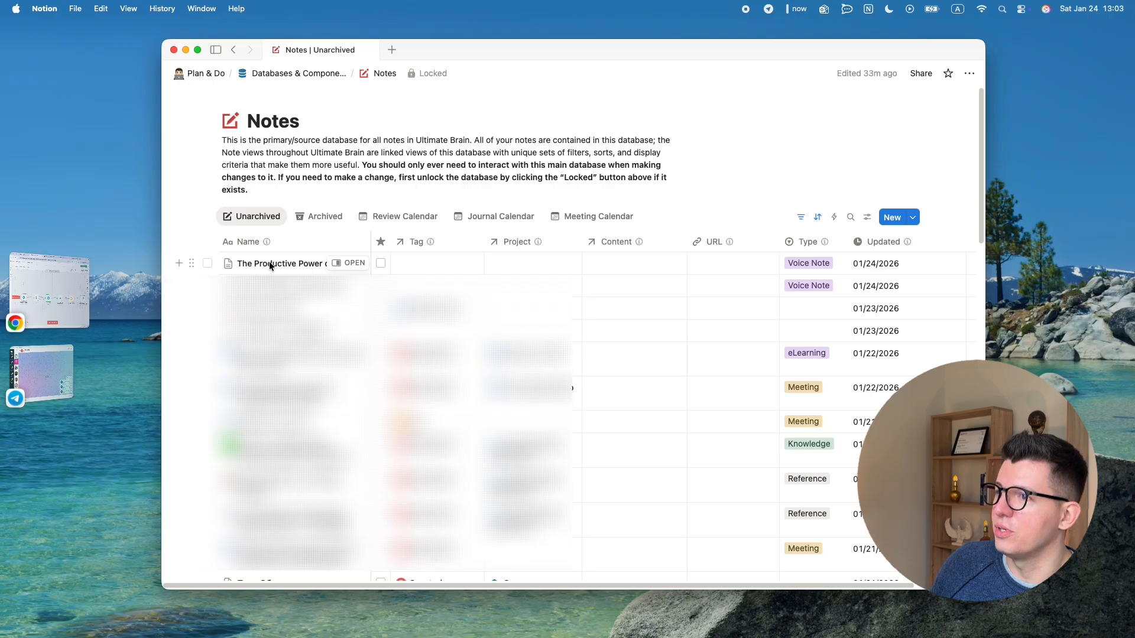
pyautogui.click(353, 263)
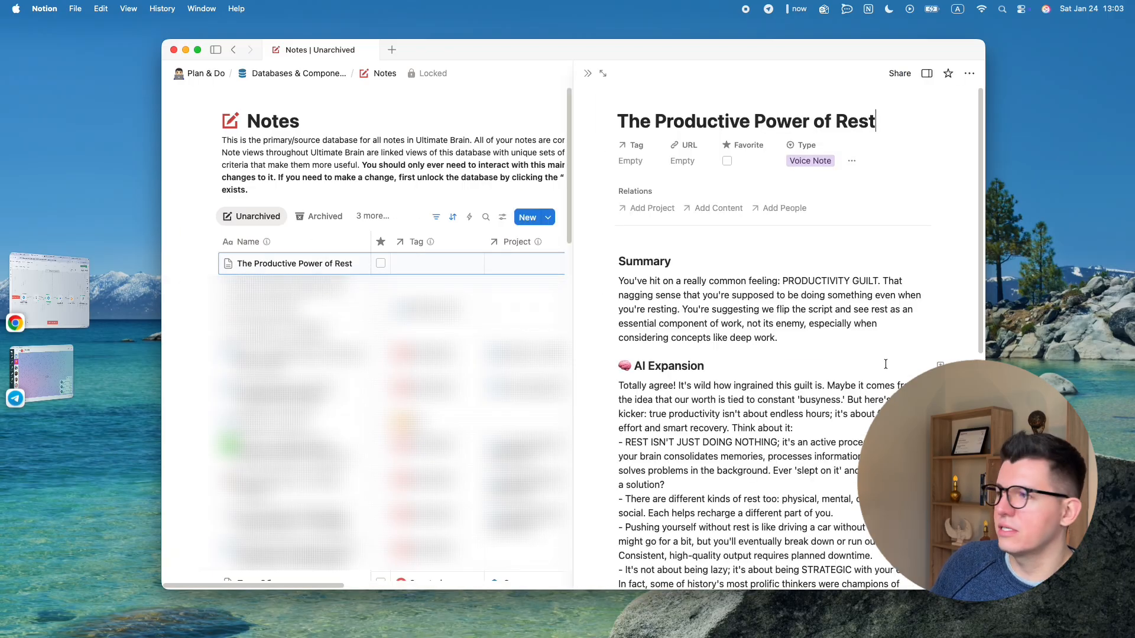
# Examine the Summary, AI Expansion, Knowledge Bridge and Transcript of The Productive Power of Rest, including the Deep Work reference.
pyautogui.scroll(-2, 800, 327)
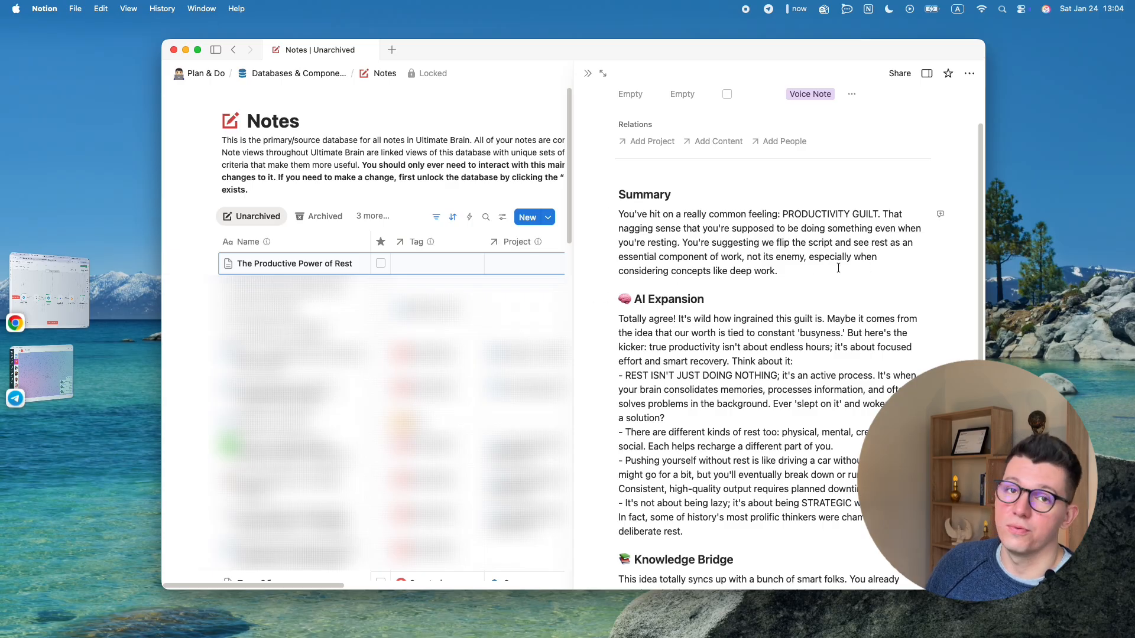
pyautogui.scroll(-2, 810, 384)
pyautogui.scroll(-7, 810, 384)
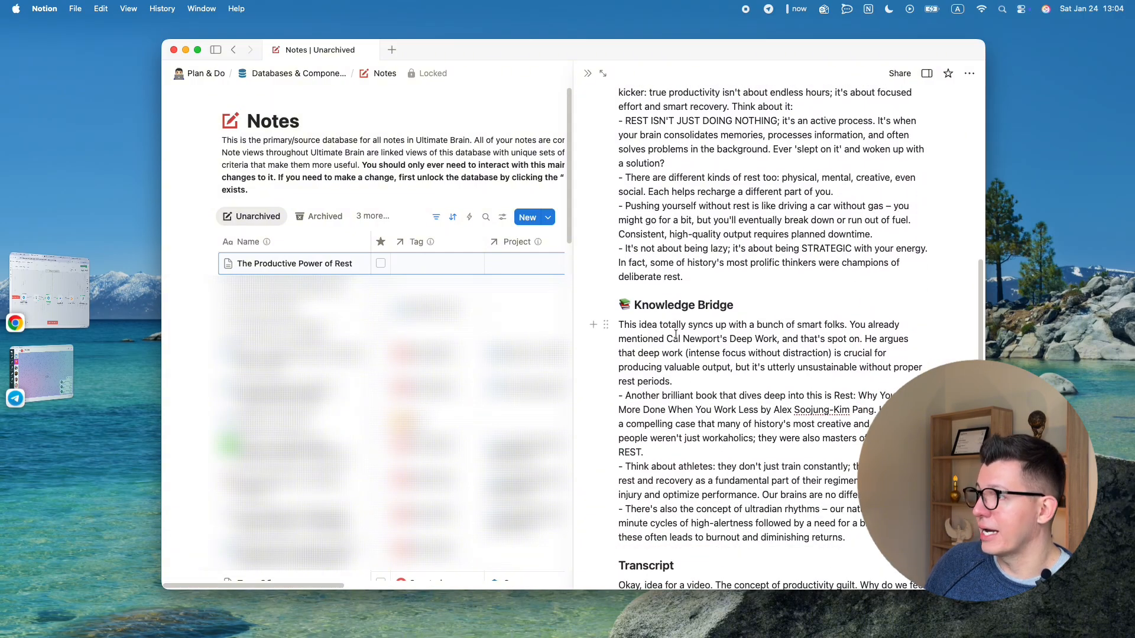
pyautogui.moveTo(667, 339); pyautogui.dragTo(777, 339)
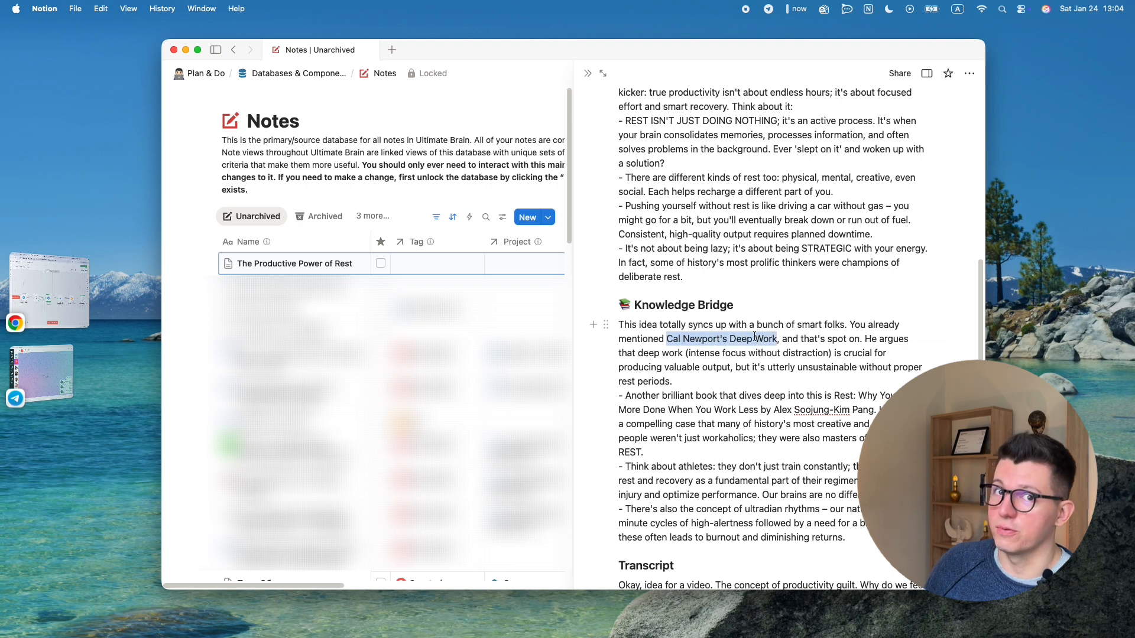
pyautogui.click(722, 353)
pyautogui.scroll(-5, 718, 395)
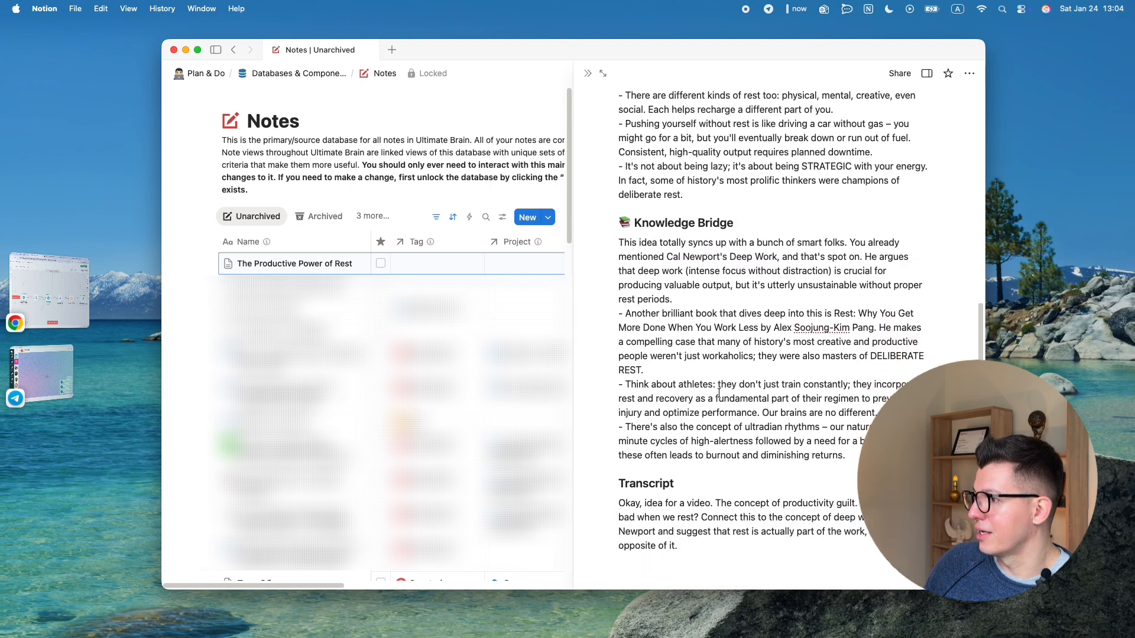